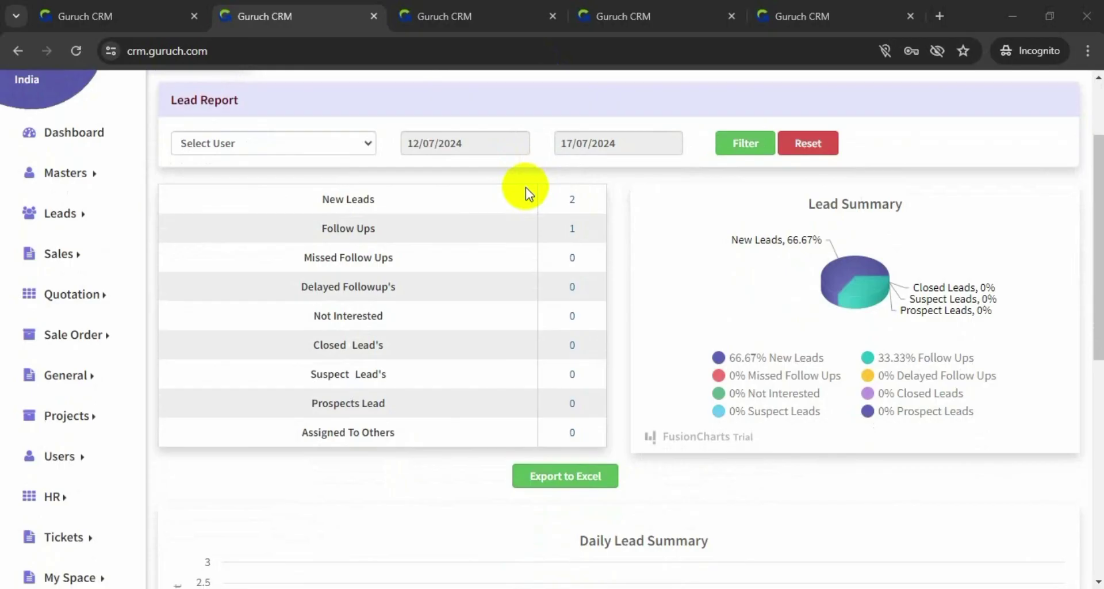
Expand the HR menu from the lead report dashboard and go to the employee leave requests page
scroll(201, 225, down, 2)
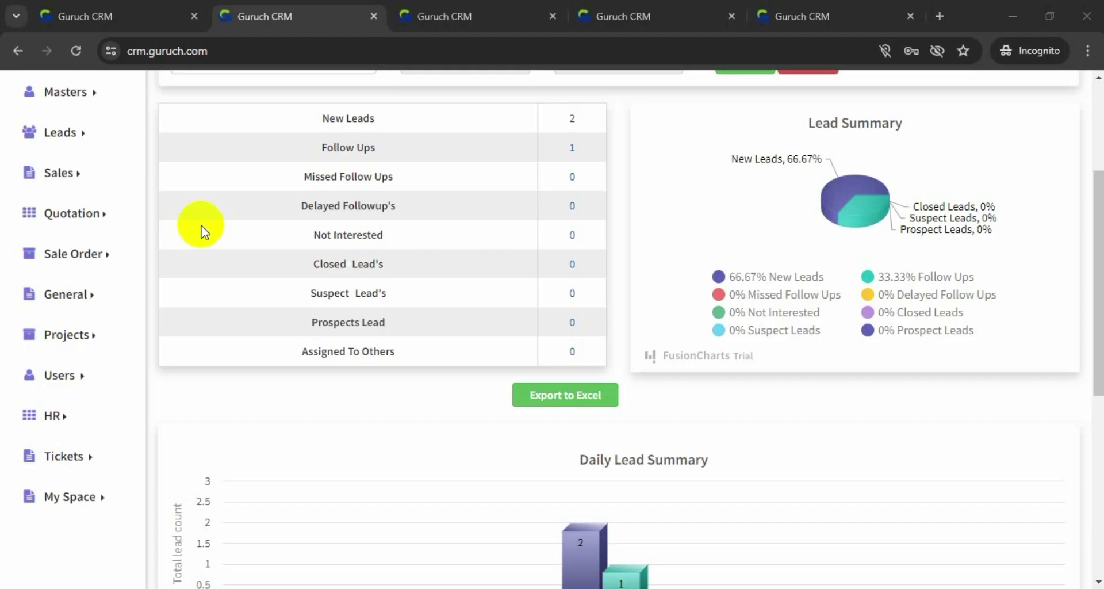
click(59, 413)
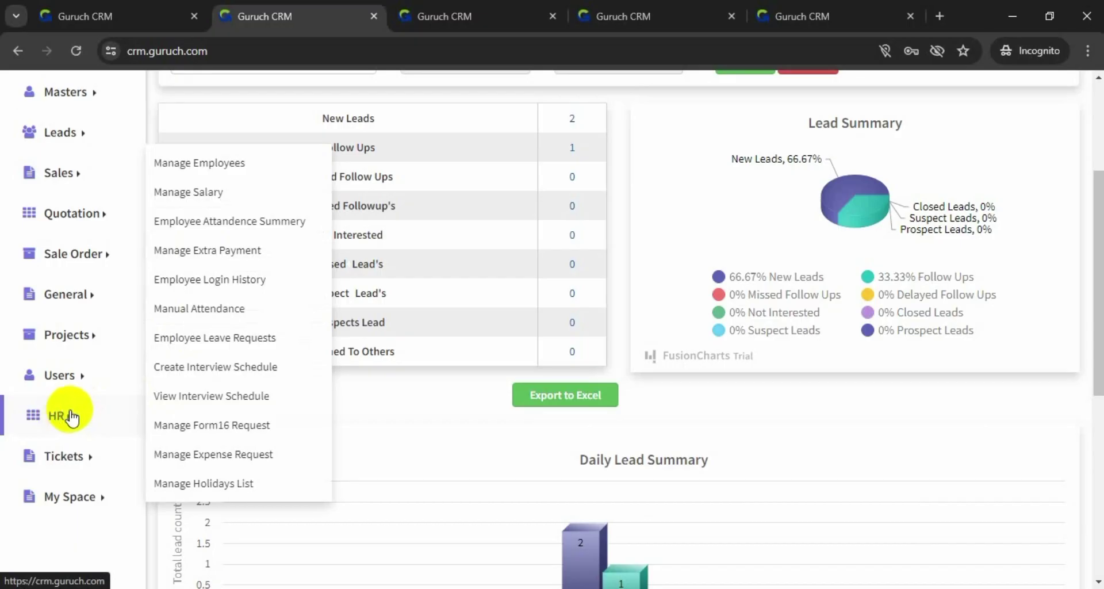
drag(65, 414, 180, 394)
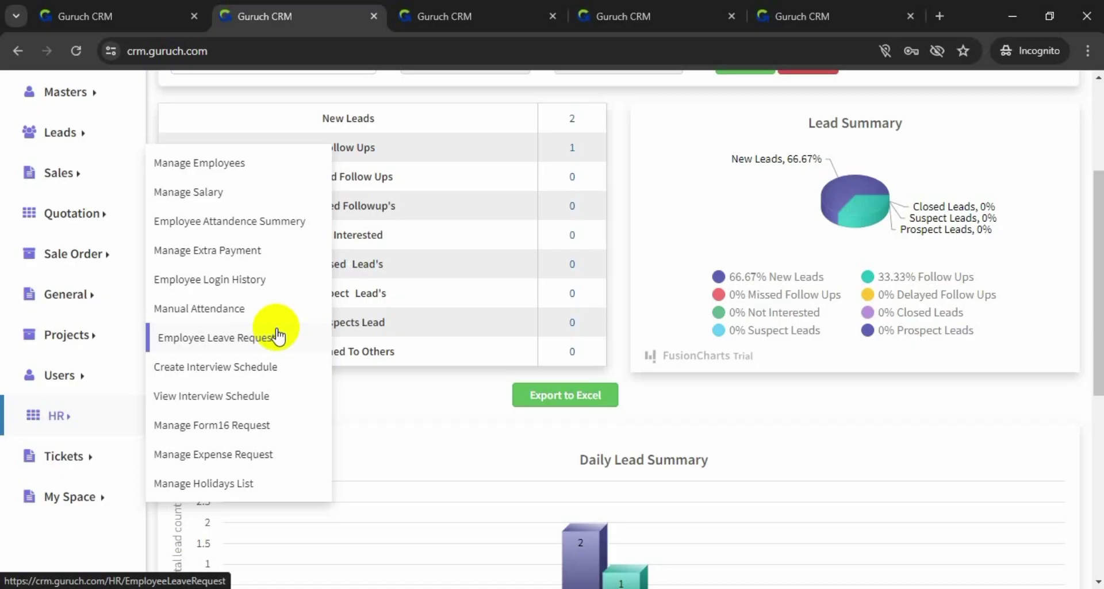
click(278, 336)
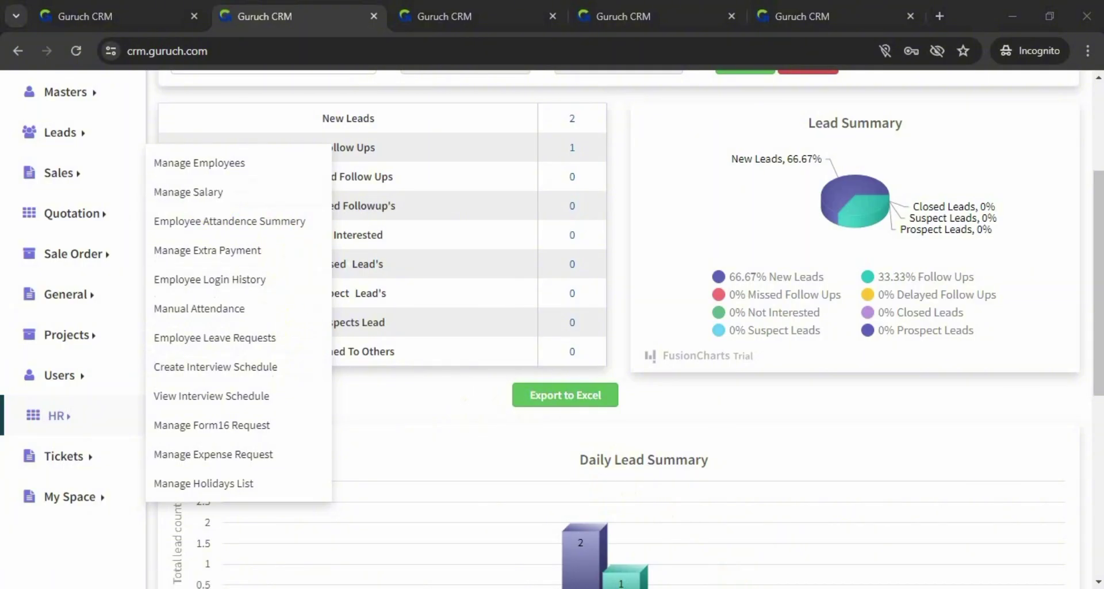
scroll(488, 574, up, 1)
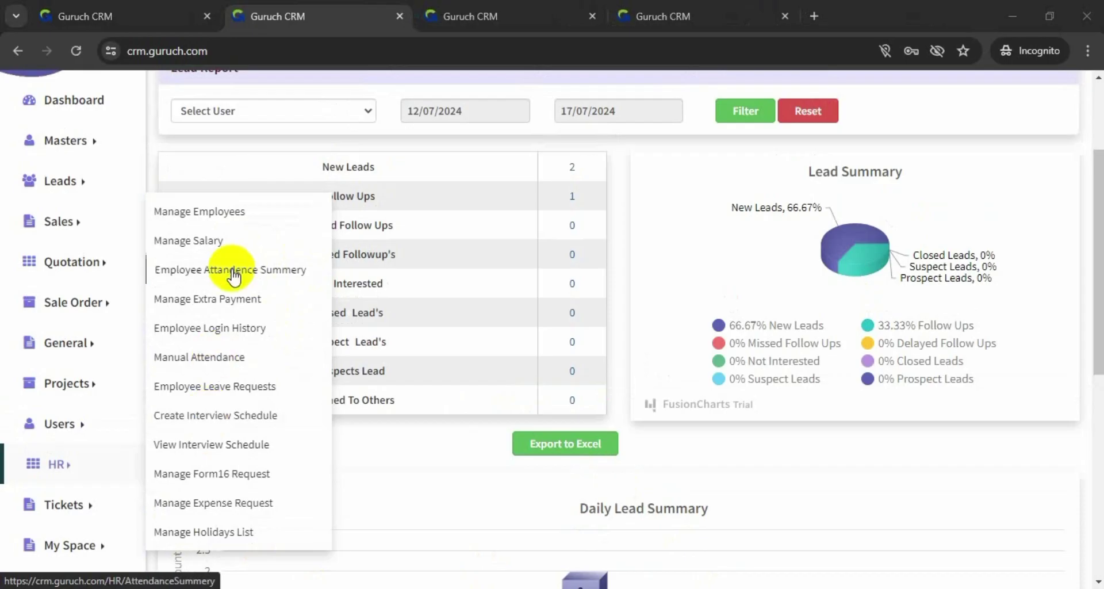
Go to Manage Employees and start a new employee record with Add Employee
click(223, 213)
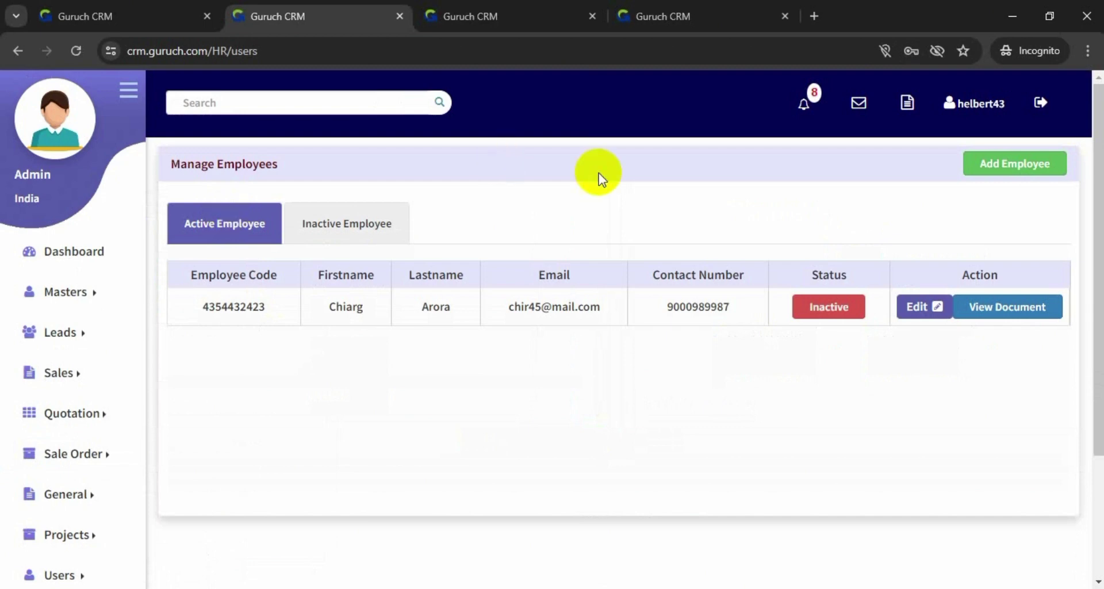
click(997, 174)
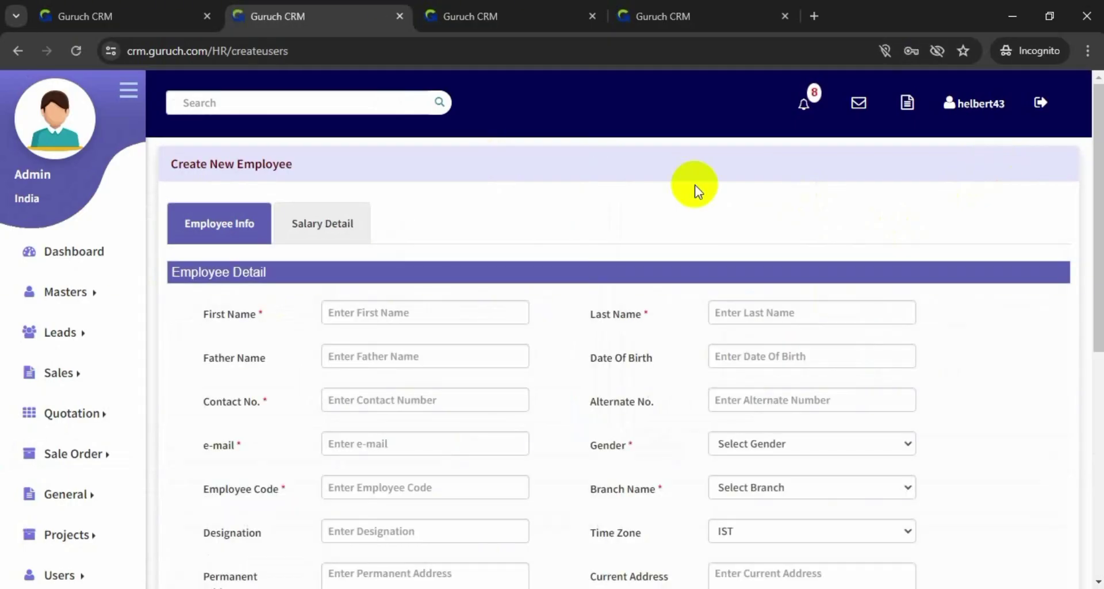
scroll(559, 354, down, 4)
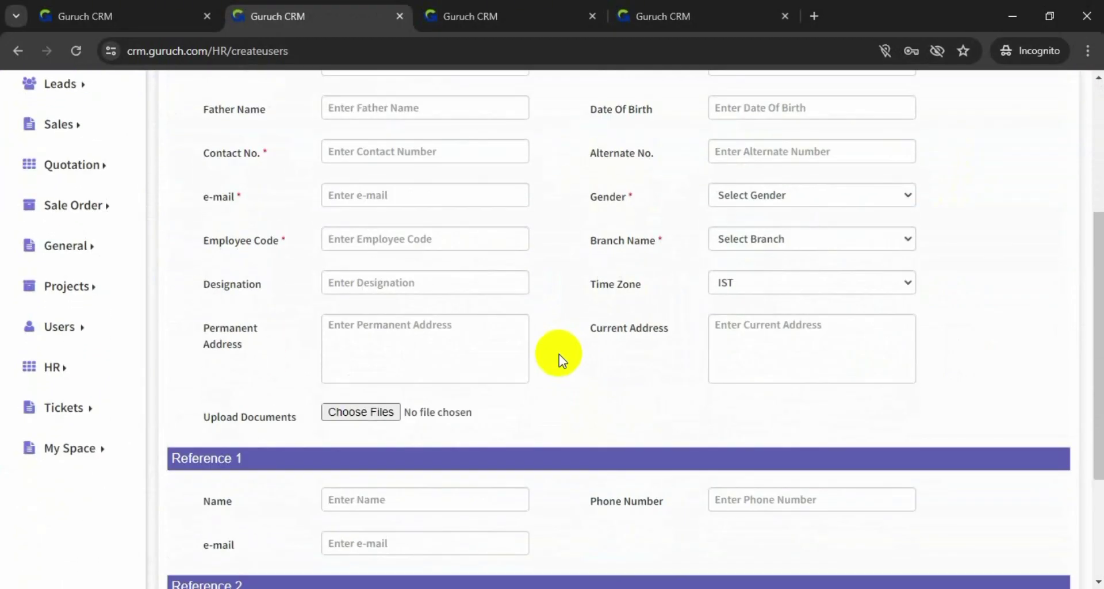
scroll(558, 355, up, 4)
click(464, 286)
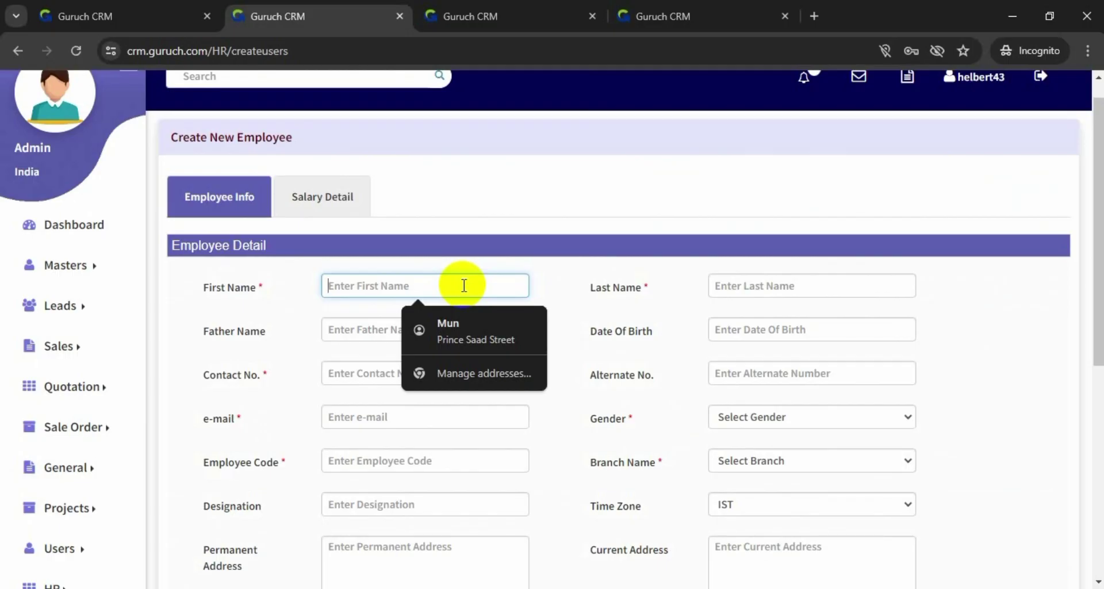
Enter the employee's first name, last name and father's name
text(Mohiyt)
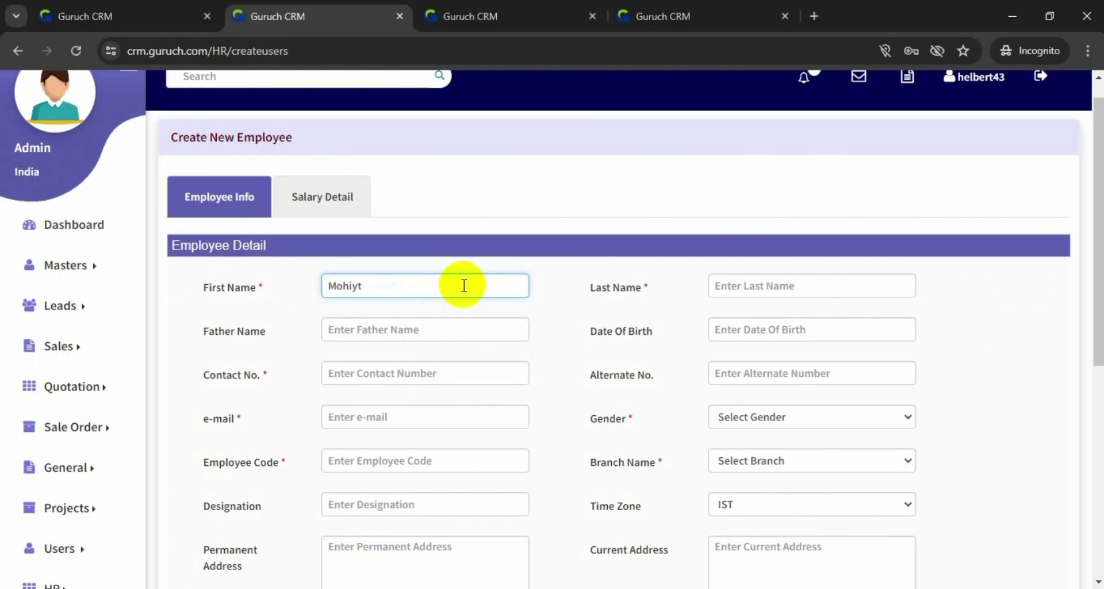
key(BackSpace)
key(BackSpace)
text(t)
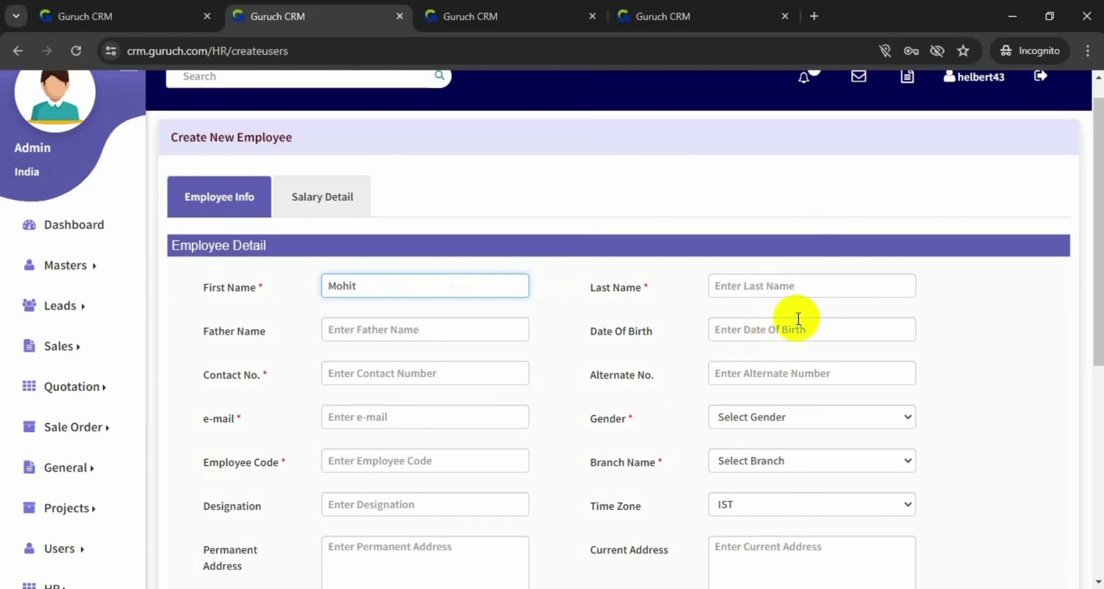
click(812, 282)
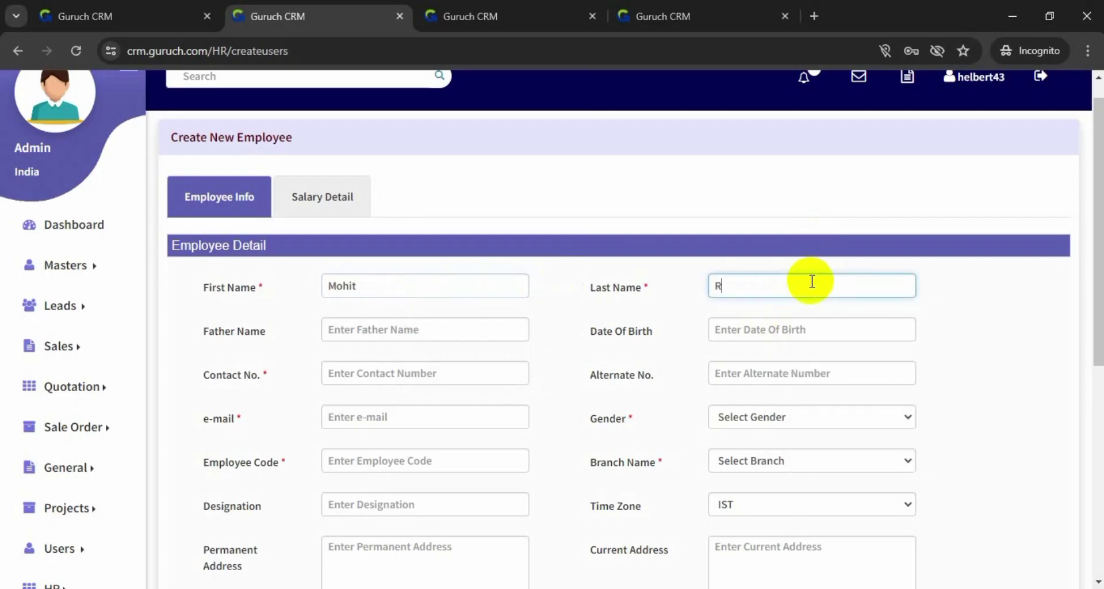
click(387, 323)
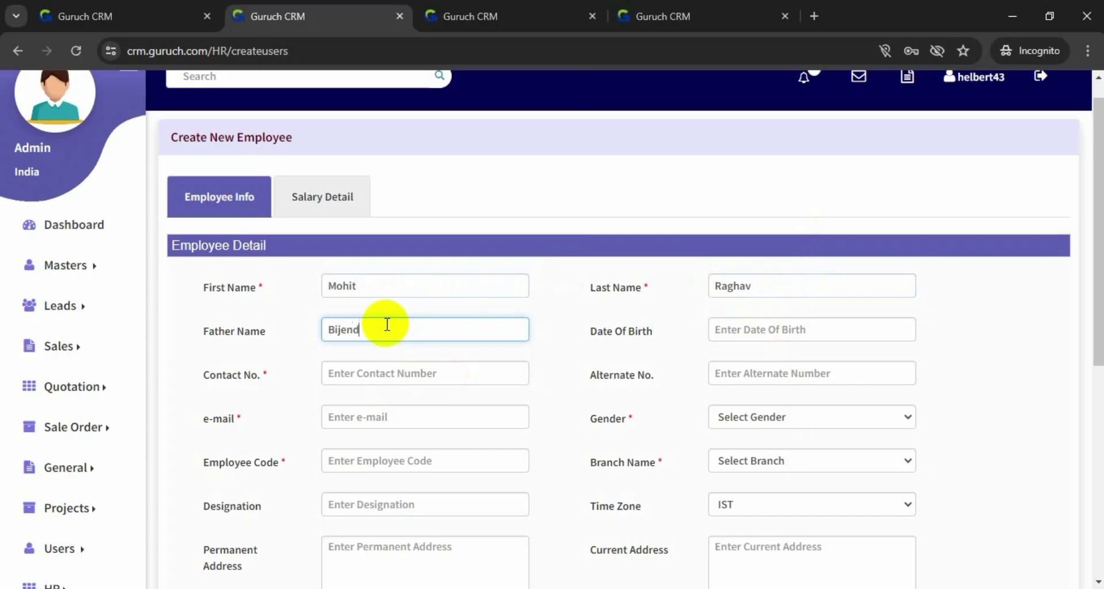
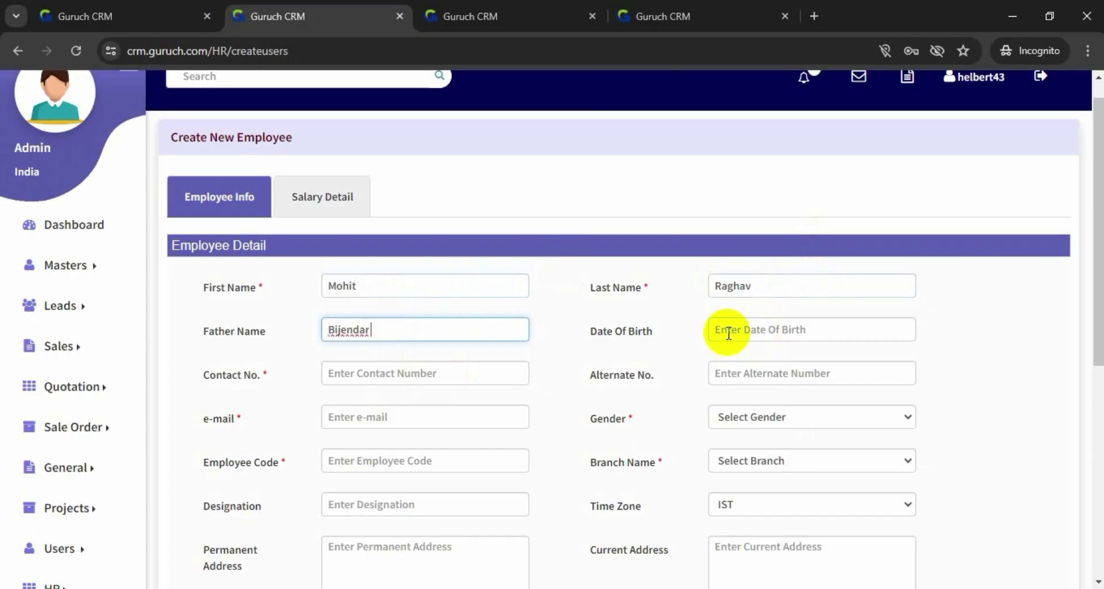
click(746, 332)
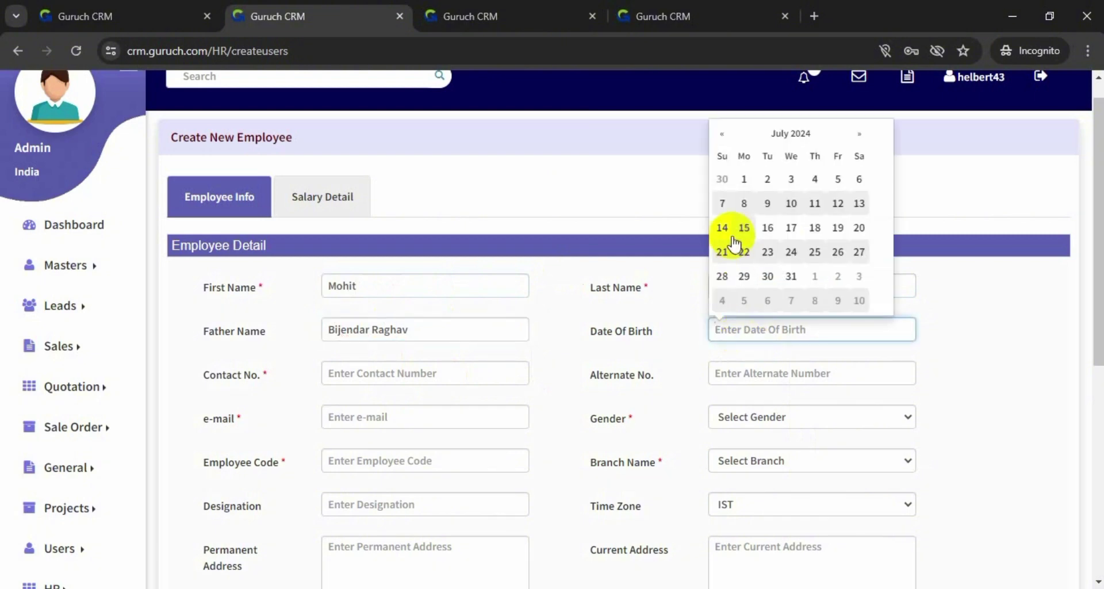
click(721, 137)
click(720, 136)
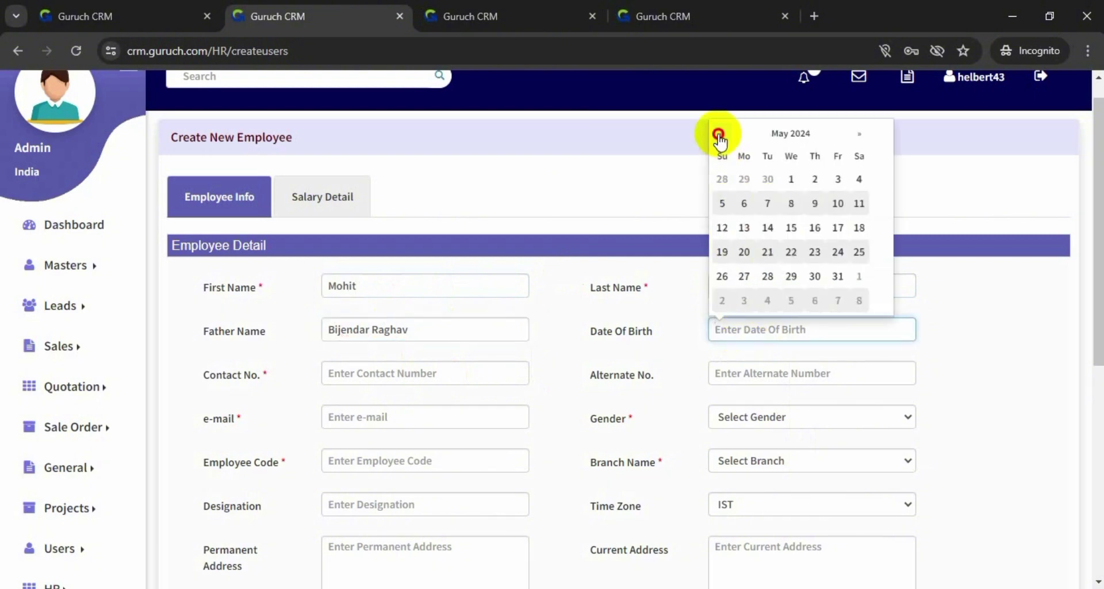
click(720, 137)
click(769, 140)
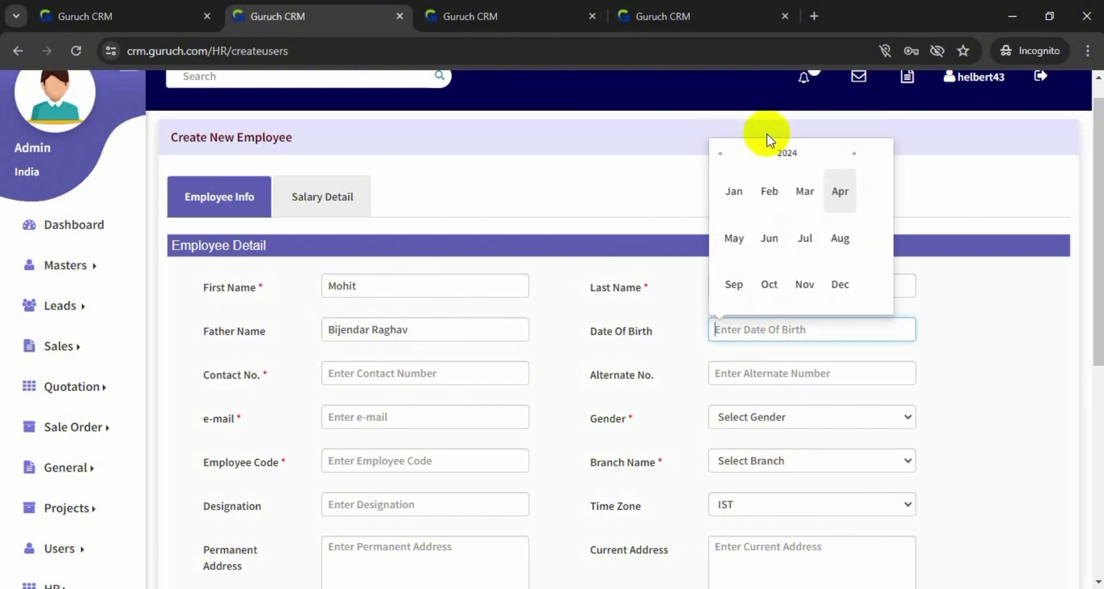
click(719, 156)
click(720, 156)
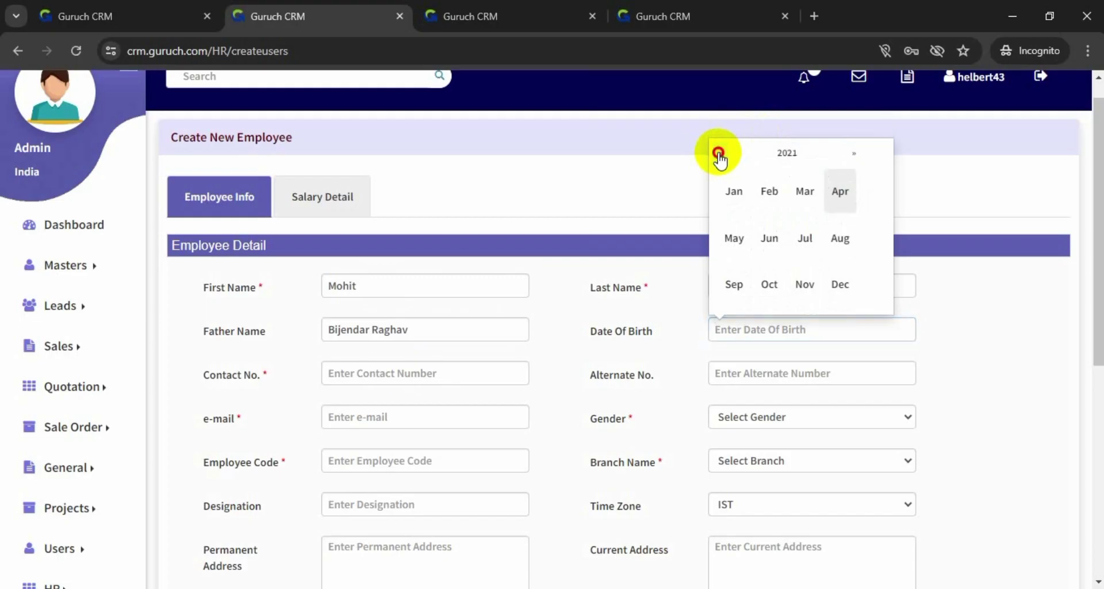
click(771, 153)
click(720, 153)
click(720, 153)
click(720, 153)
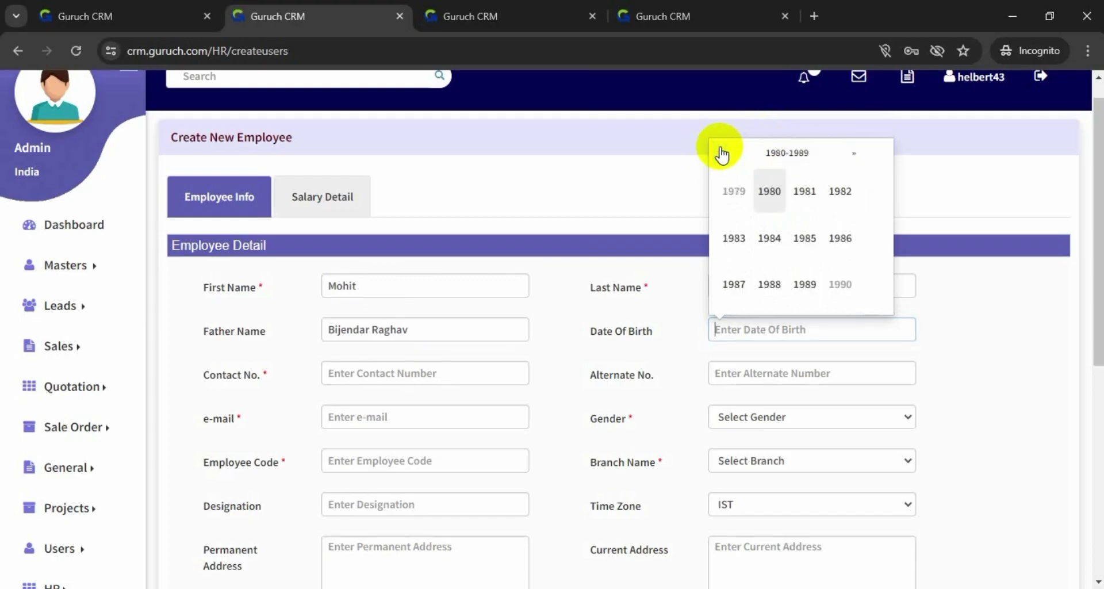
click(720, 152)
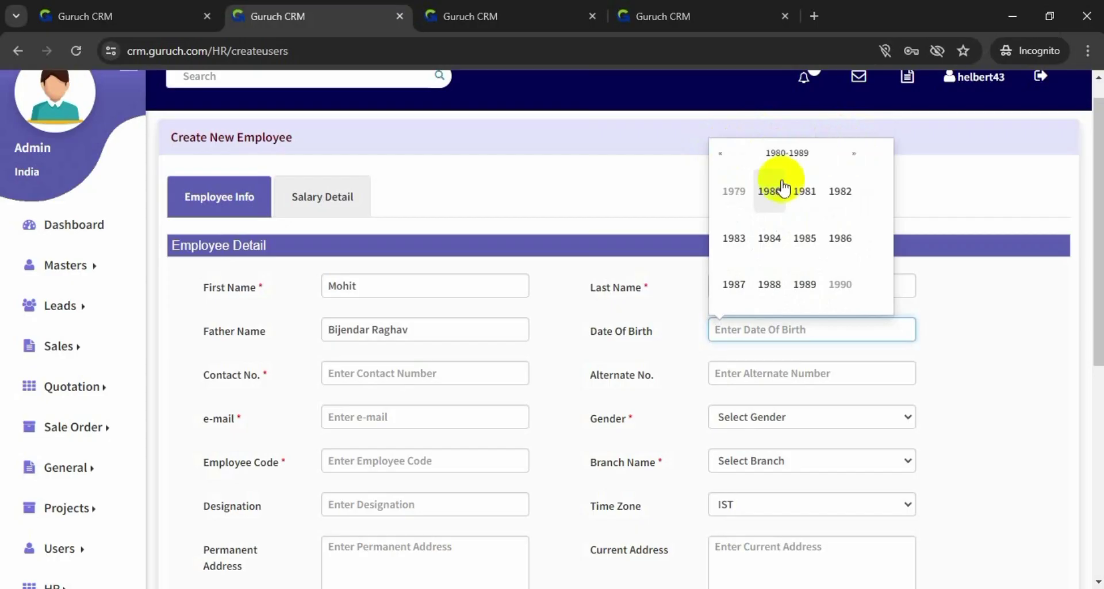
click(806, 284)
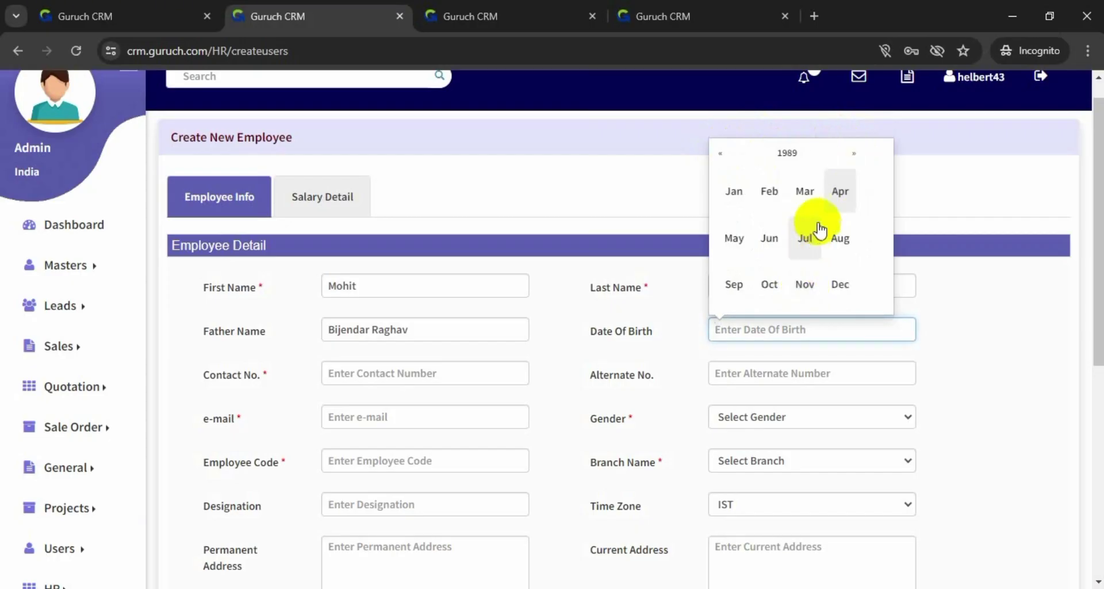
click(846, 192)
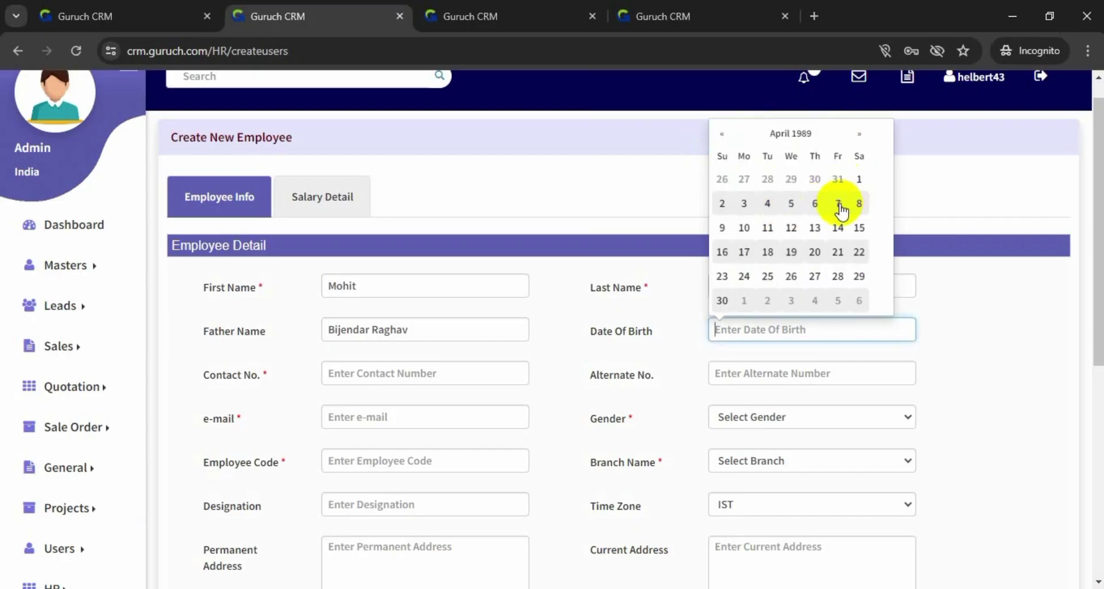
click(838, 203)
scroll(579, 308, down, 1)
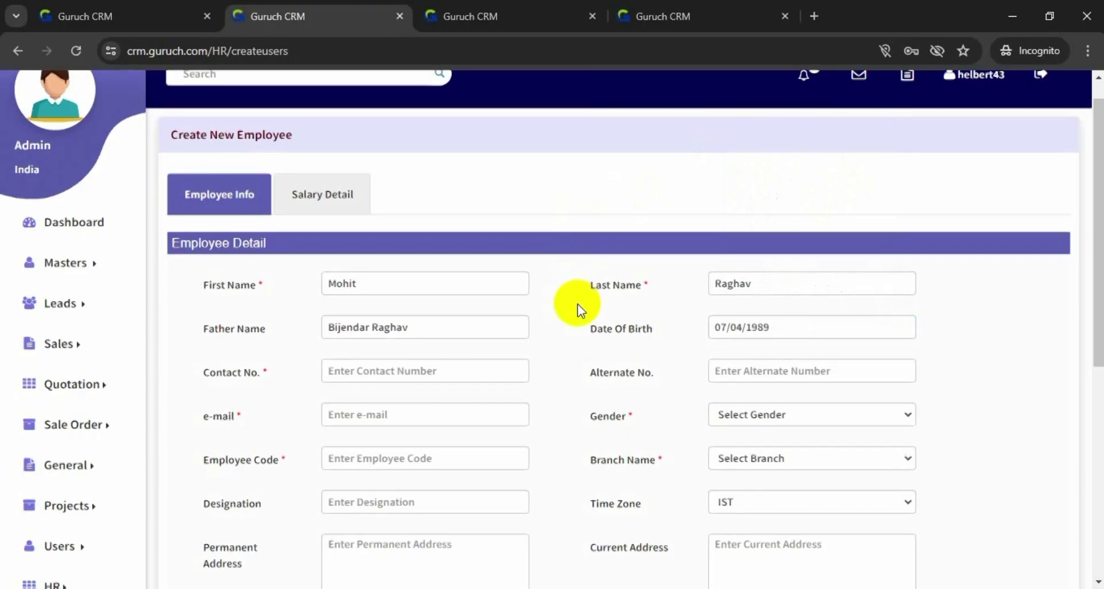
Enter the contact number and e-mail, with gender Male and branch Helbert tech co
click(506, 311)
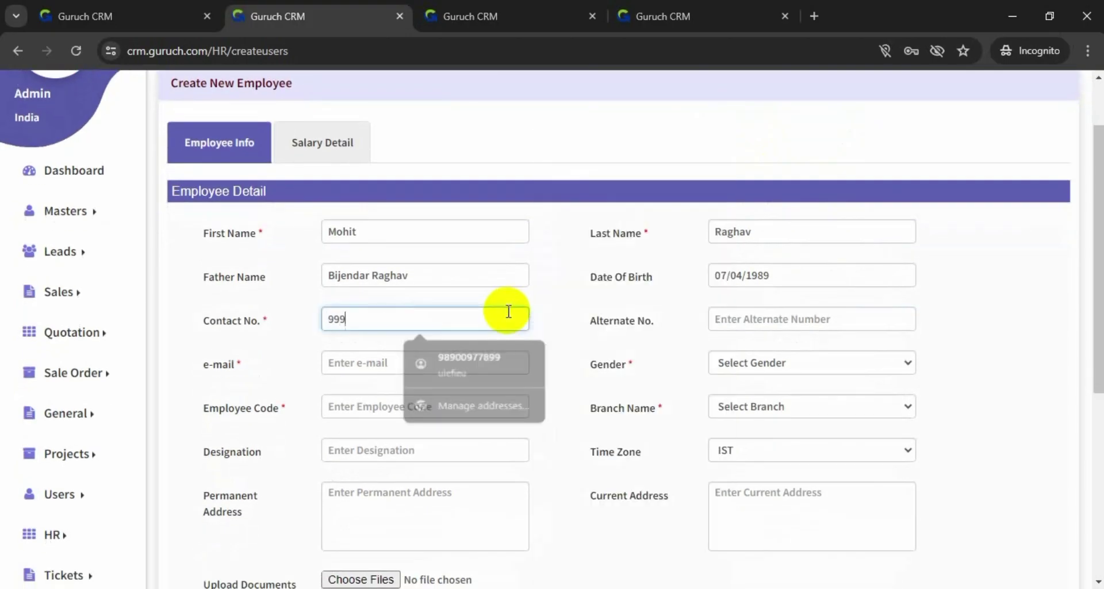
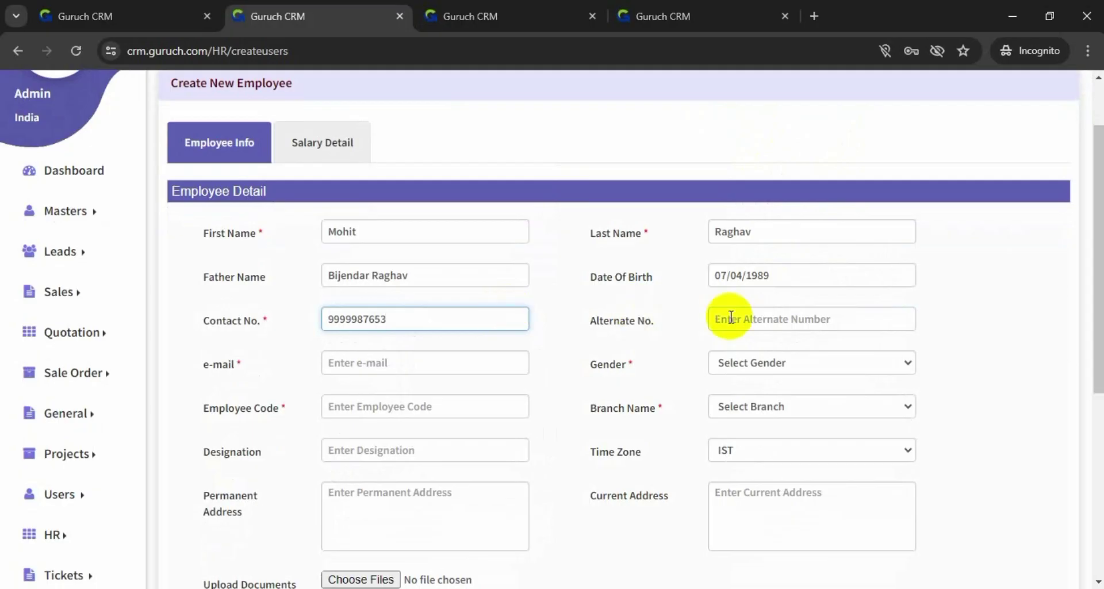
click(770, 366)
click(772, 398)
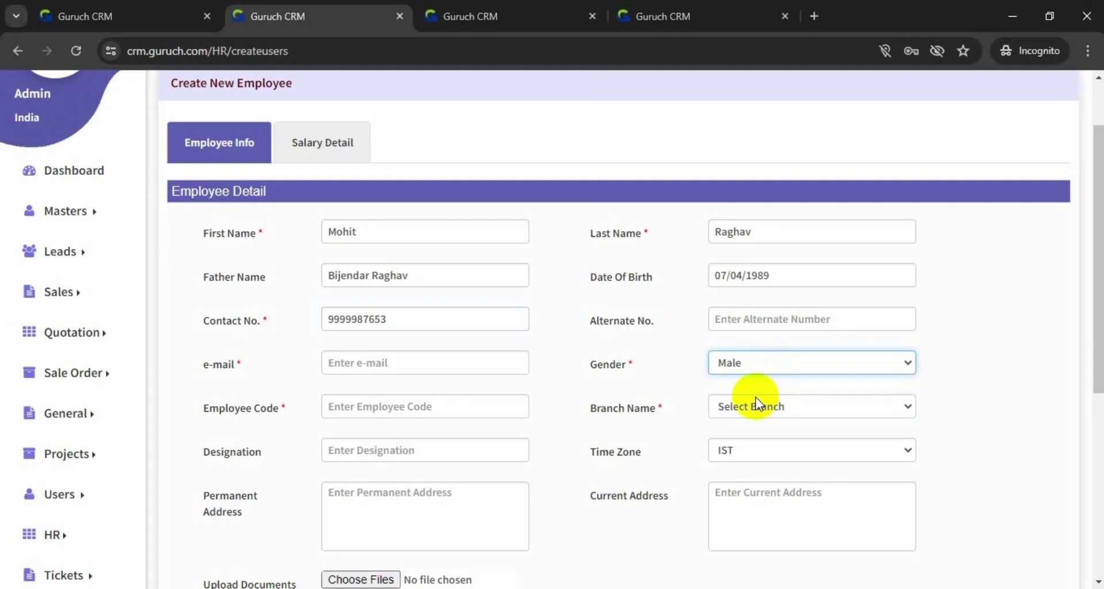
click(775, 408)
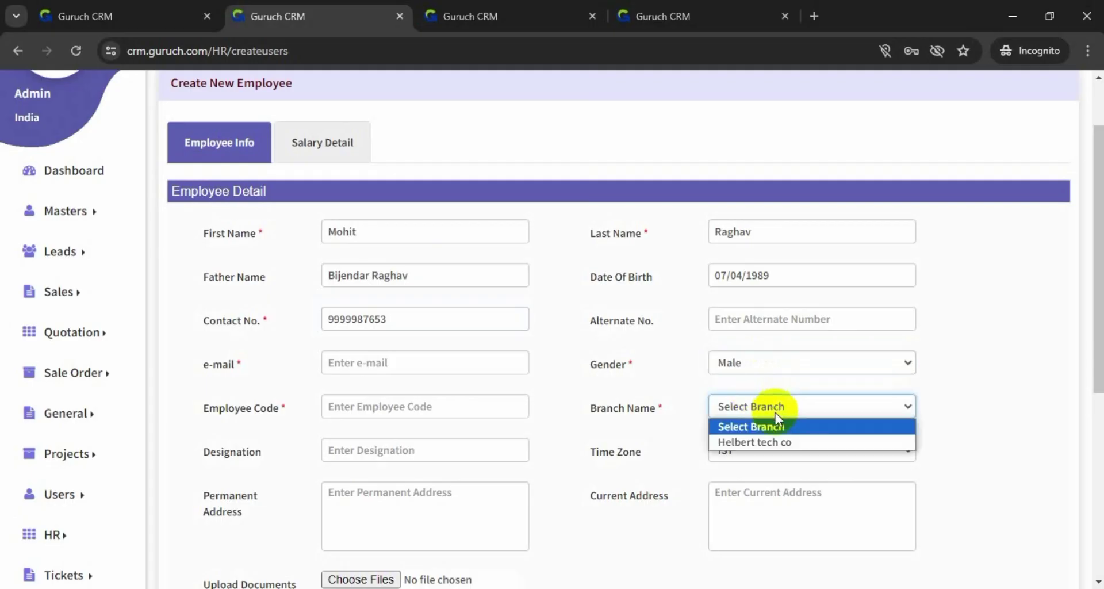
click(769, 442)
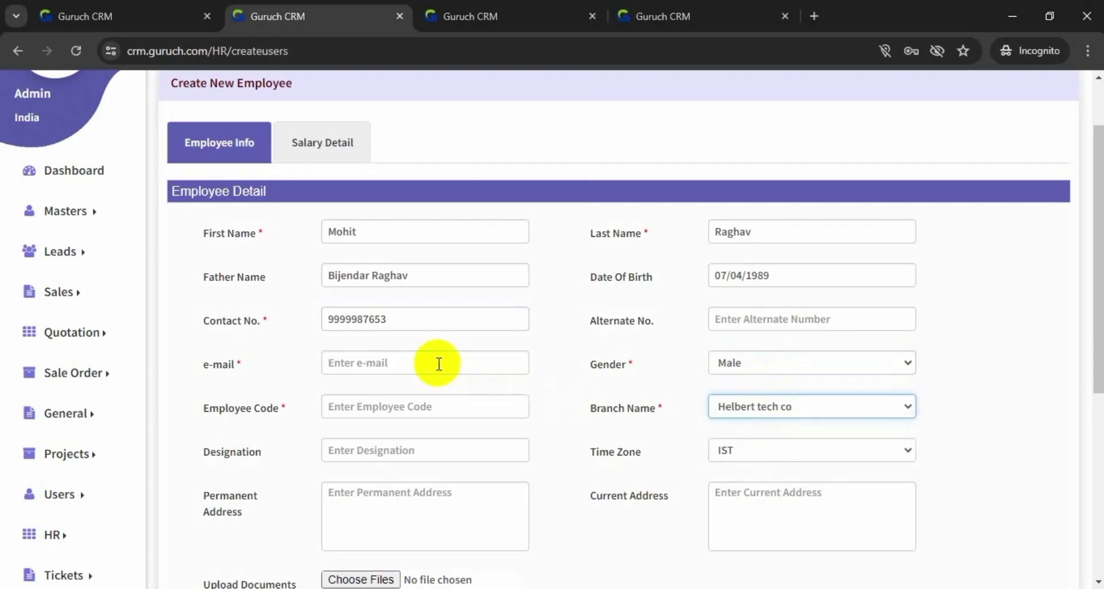
click(438, 363)
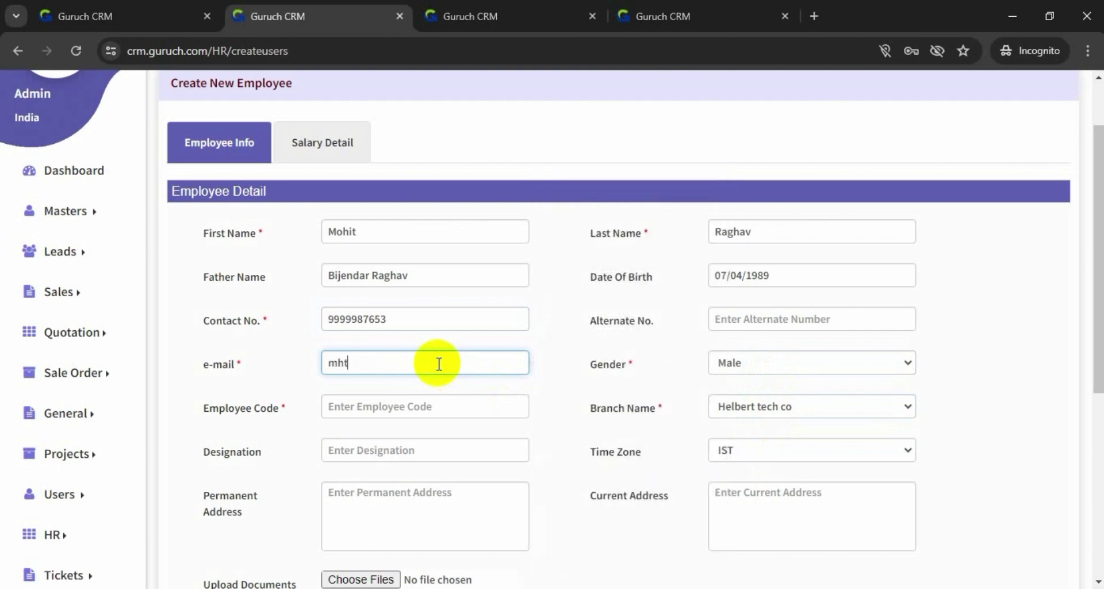
Fill in the employee code and set the designation to 'Sales head'
scroll(439, 362, down, 2)
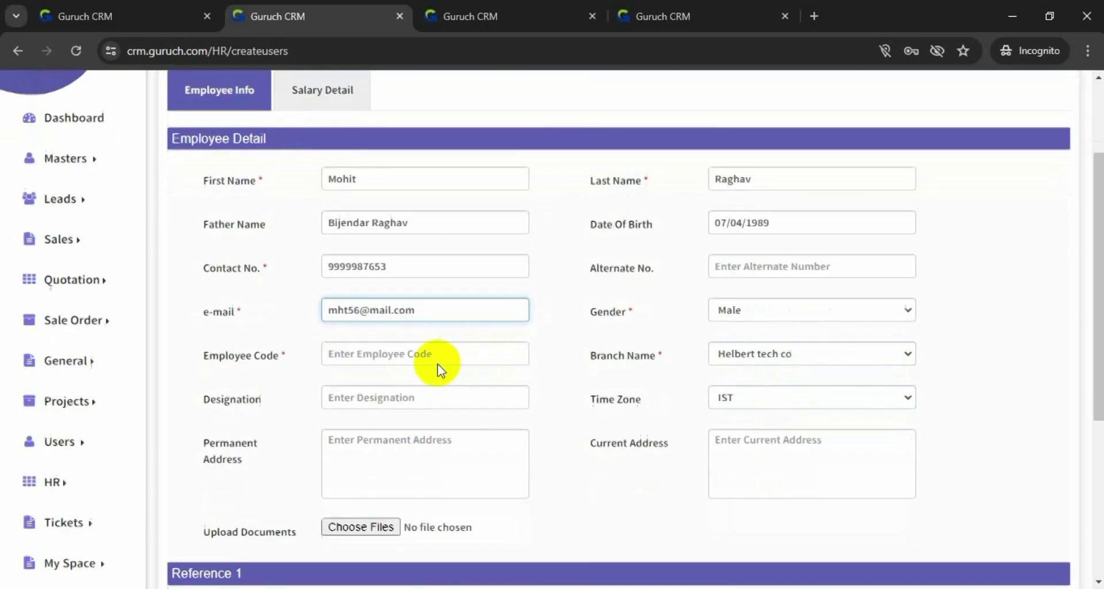
click(459, 309)
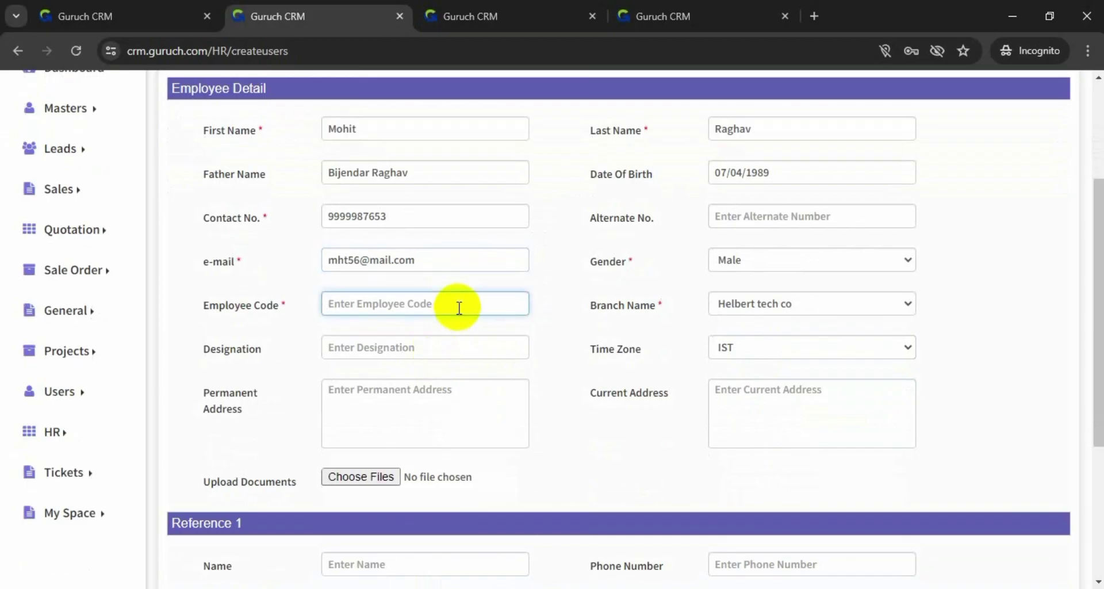
text(890766)
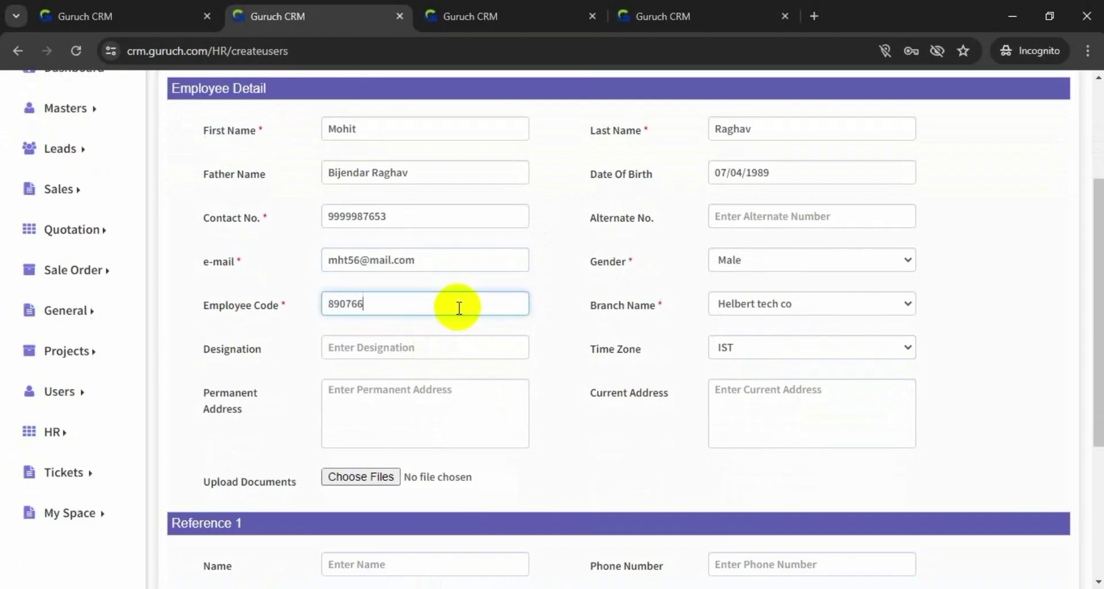
scroll(458, 311, down, 4)
scroll(458, 311, up, 1)
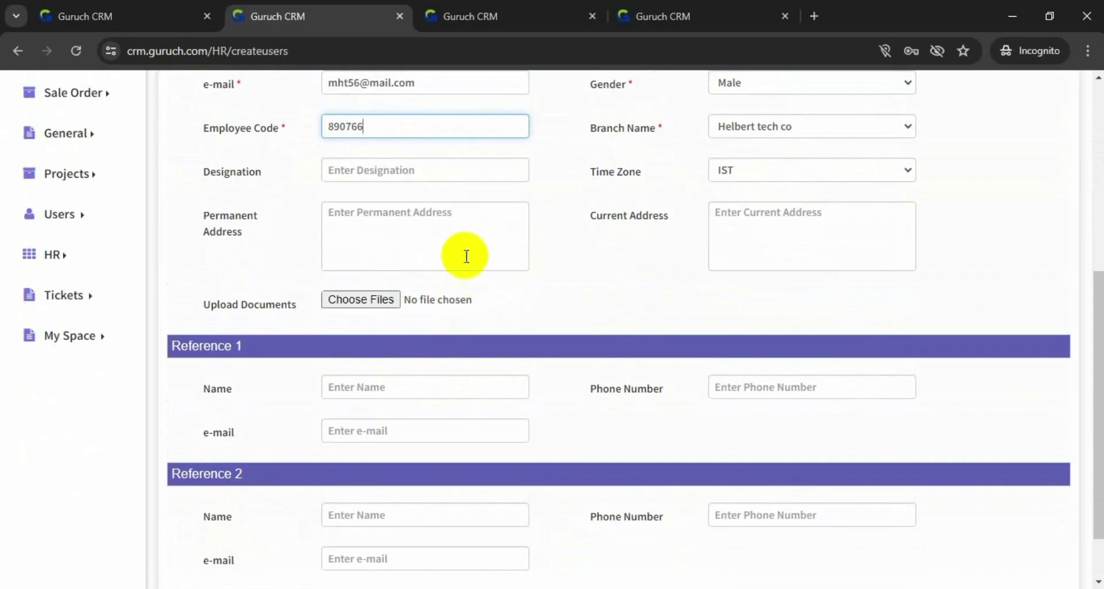
click(482, 166)
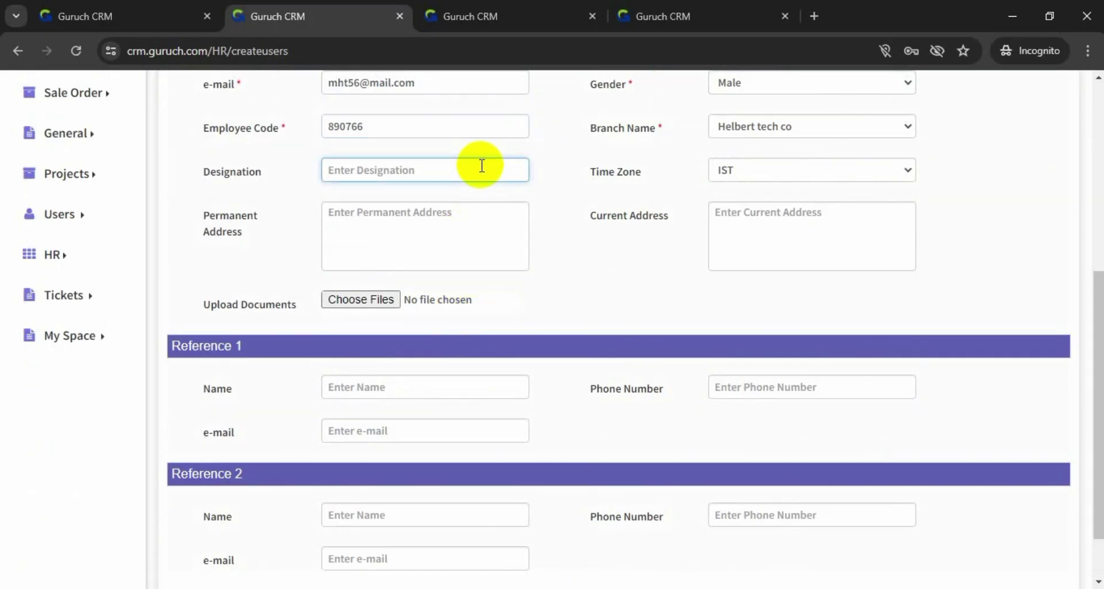
text(Sales head)
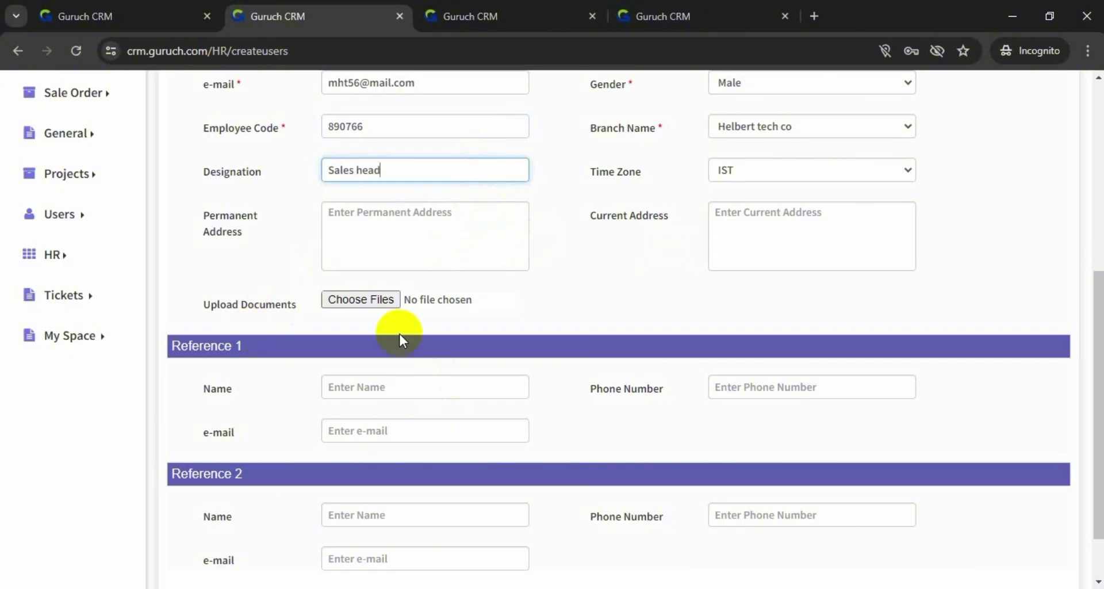
scroll(559, 335, down, 2)
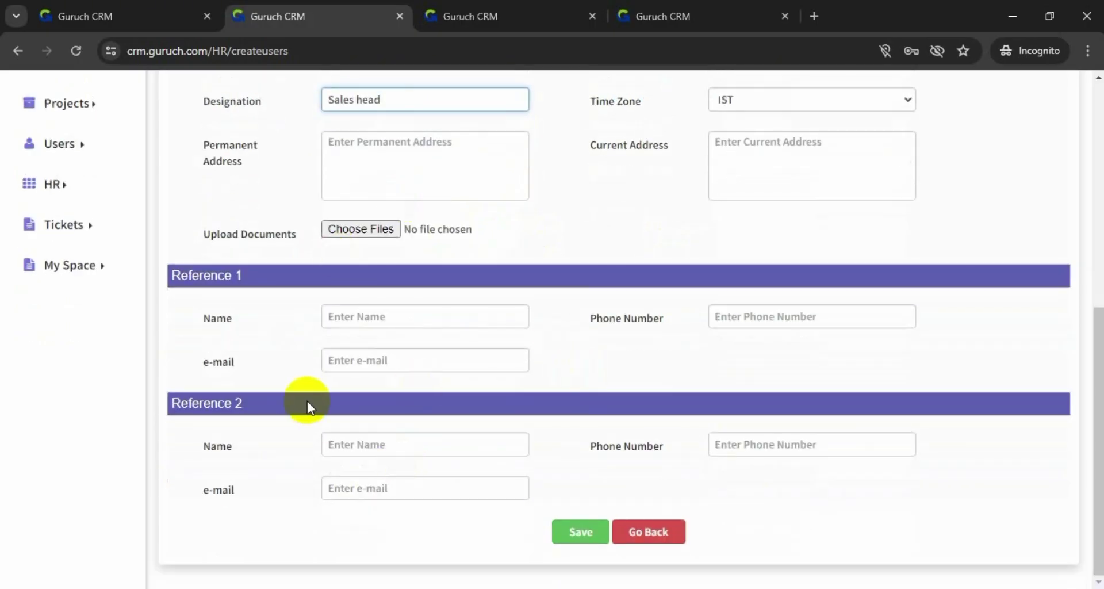
scroll(584, 306, up, 10)
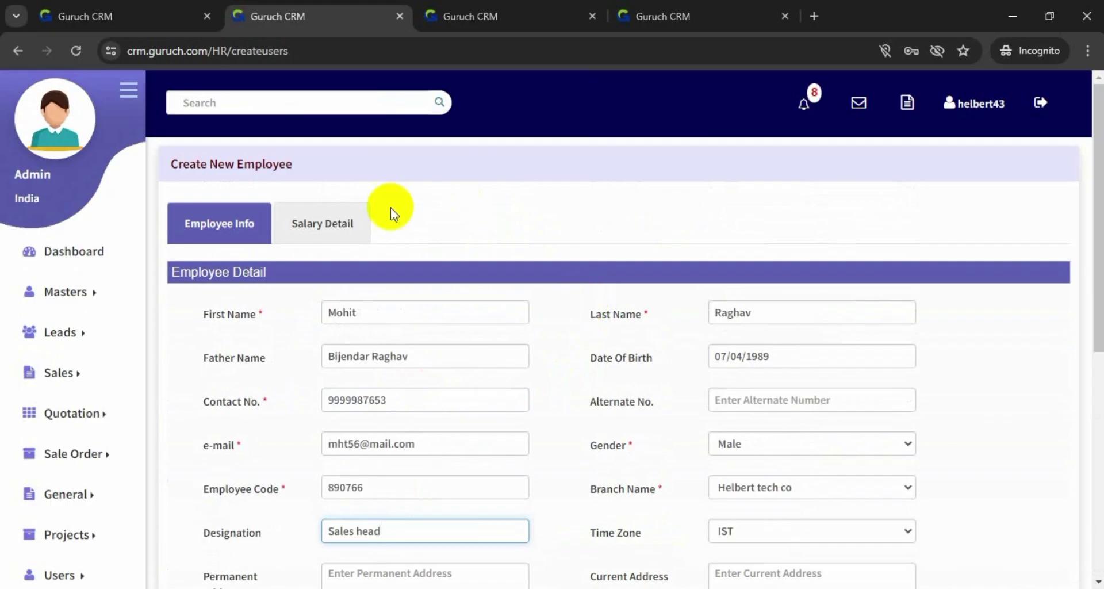
Review the Salary Detail section, return to Employee Info, and expand the HR sidebar menu
click(321, 225)
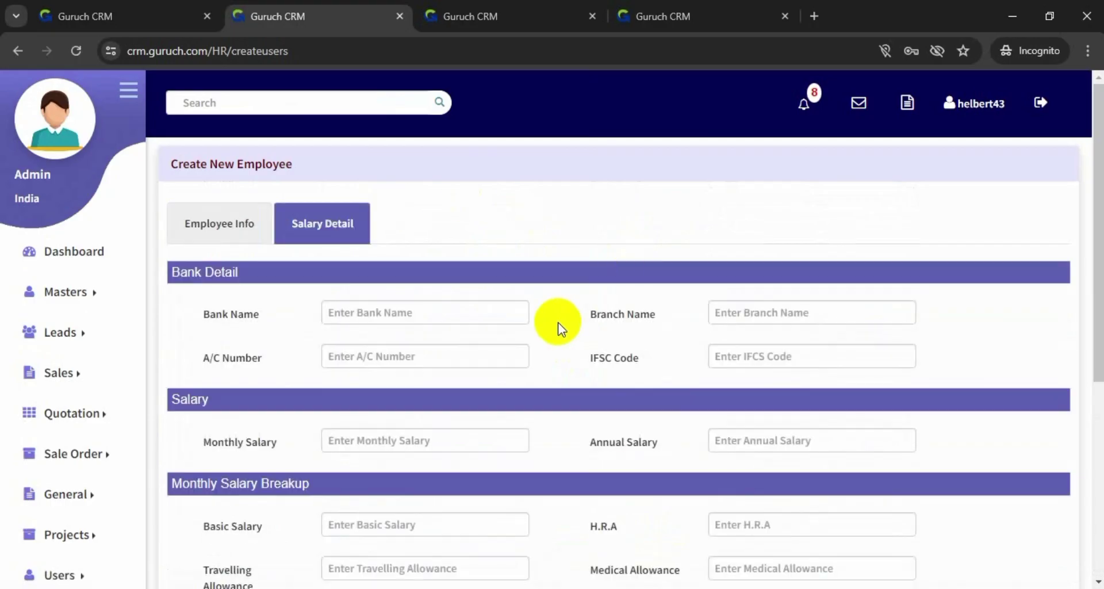
scroll(557, 326, down, 1)
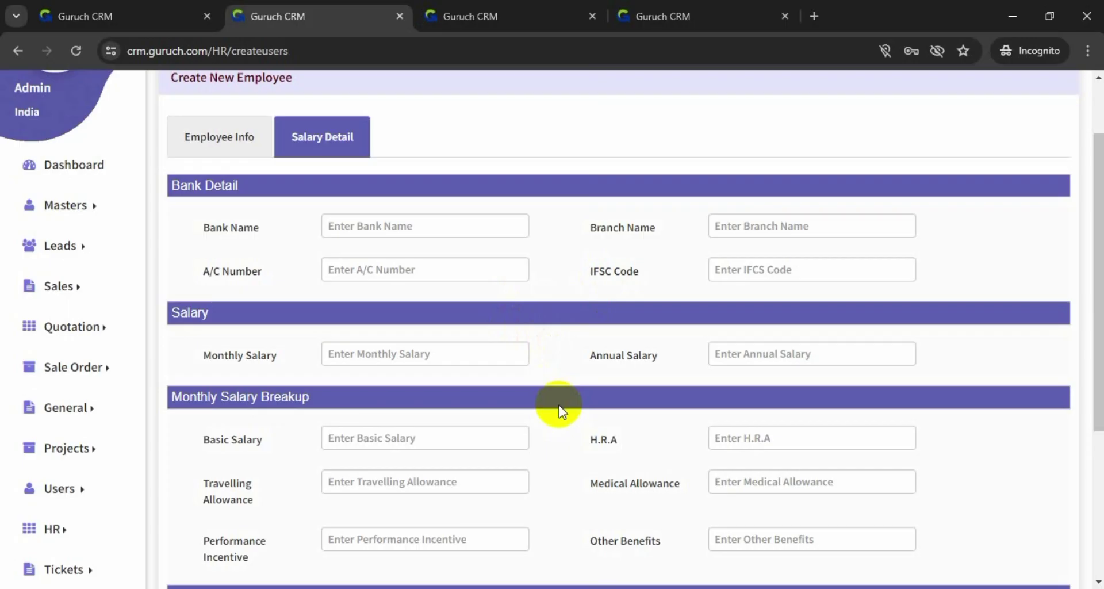
scroll(559, 408, down, 3)
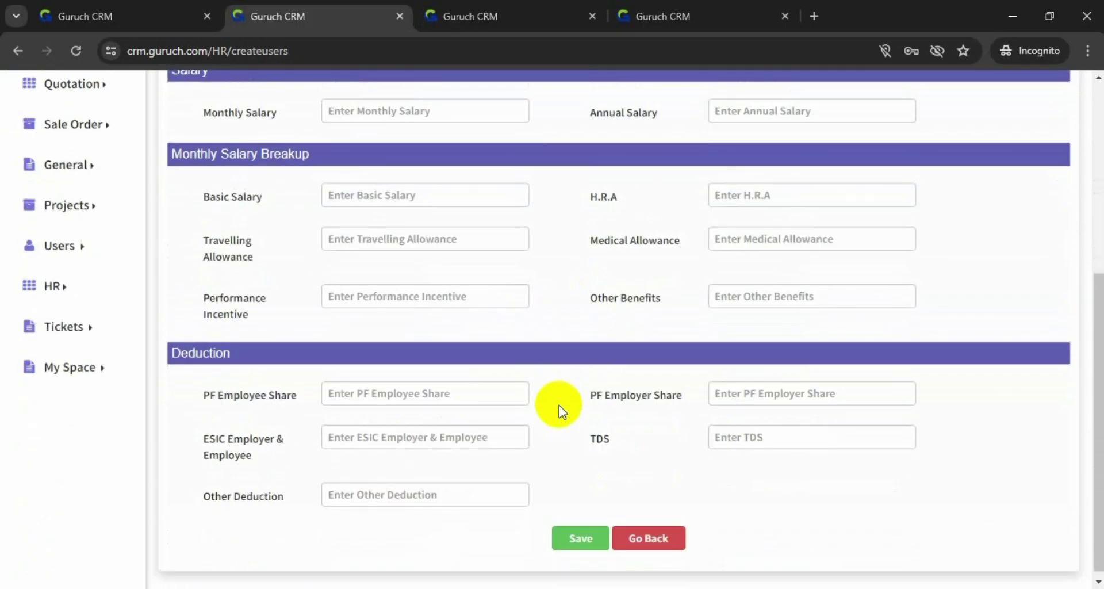
scroll(558, 405, up, 5)
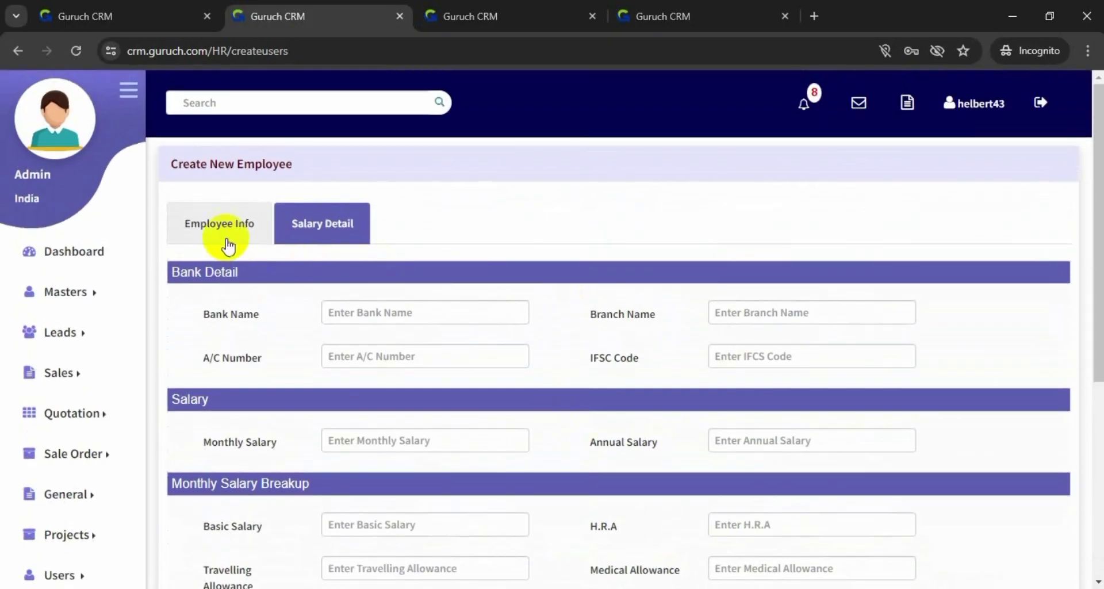
click(213, 233)
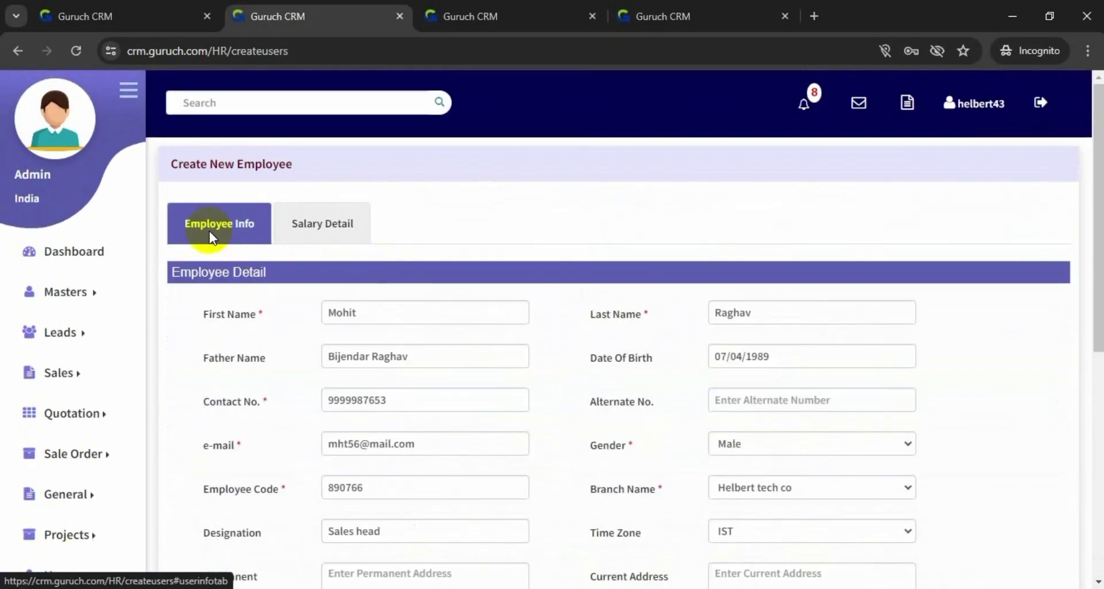
scroll(345, 280, down, 3)
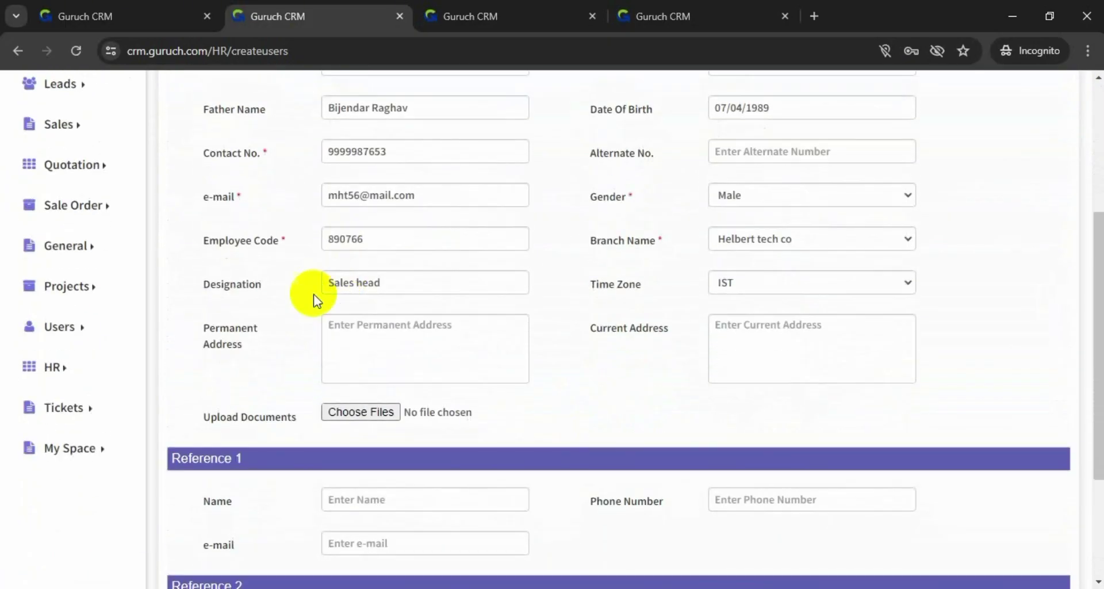
click(54, 368)
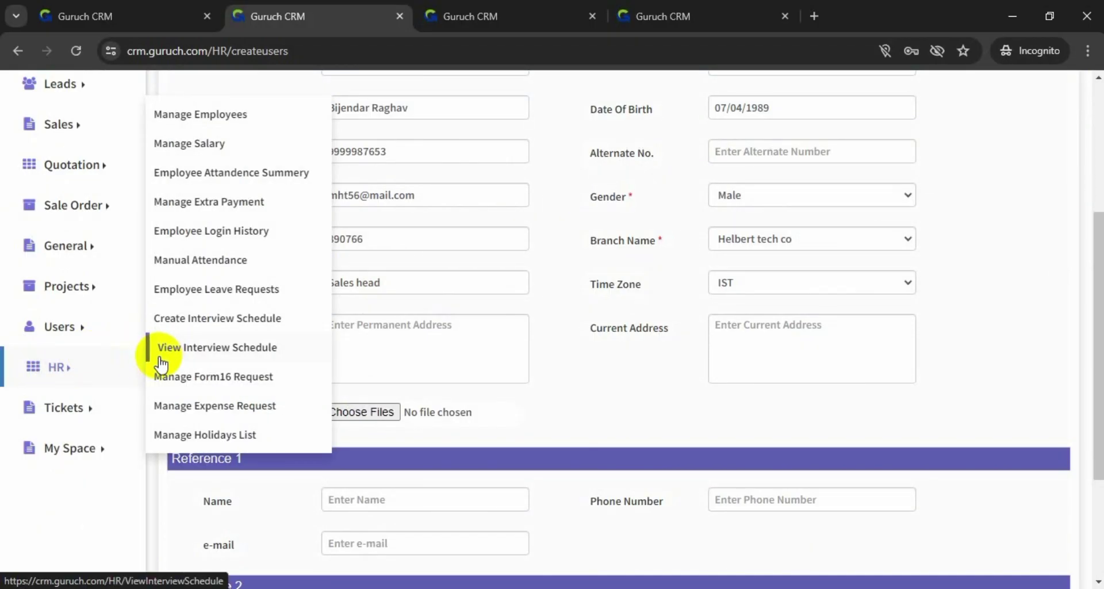
Open Manage Salary in a new tab and start a new salary record
right_click(195, 136)
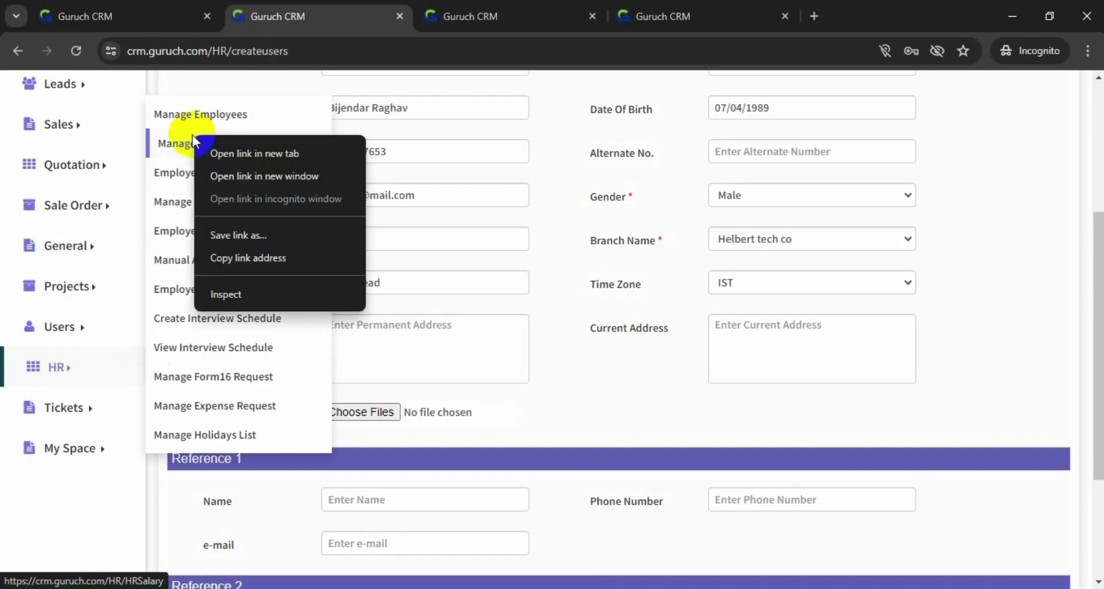
click(217, 152)
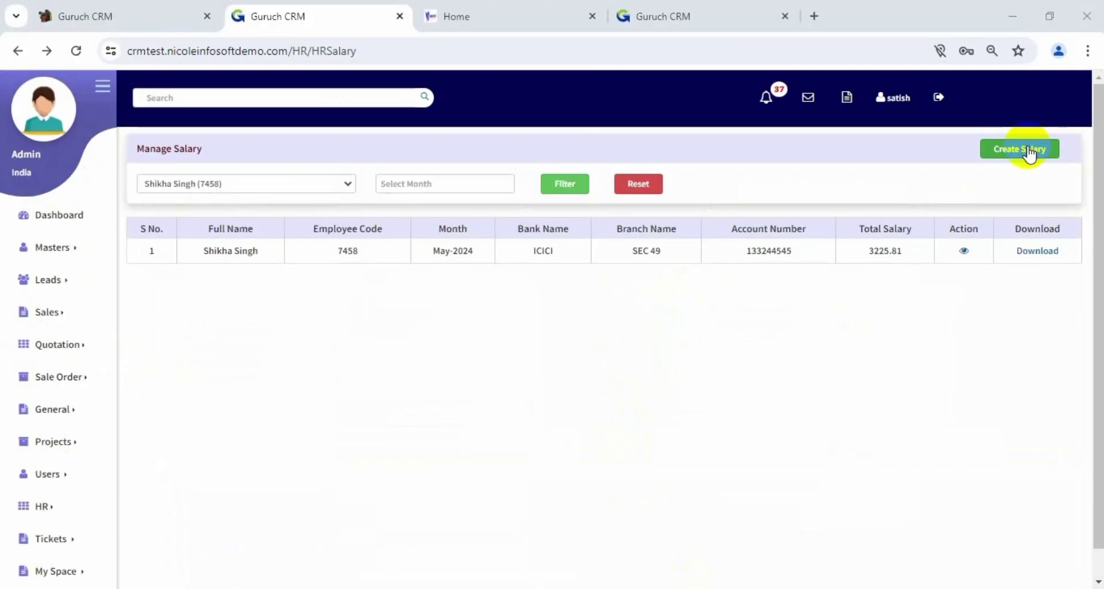
click(1030, 150)
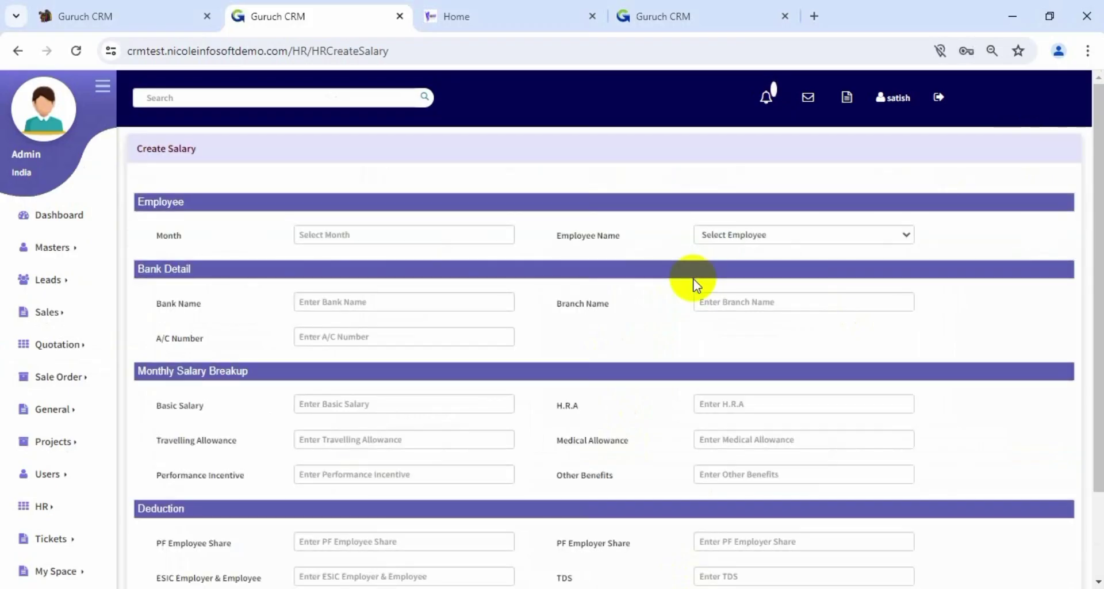
Set the salary month to April-2024 and pick the employee to auto-fill bank and salary details
click(444, 237)
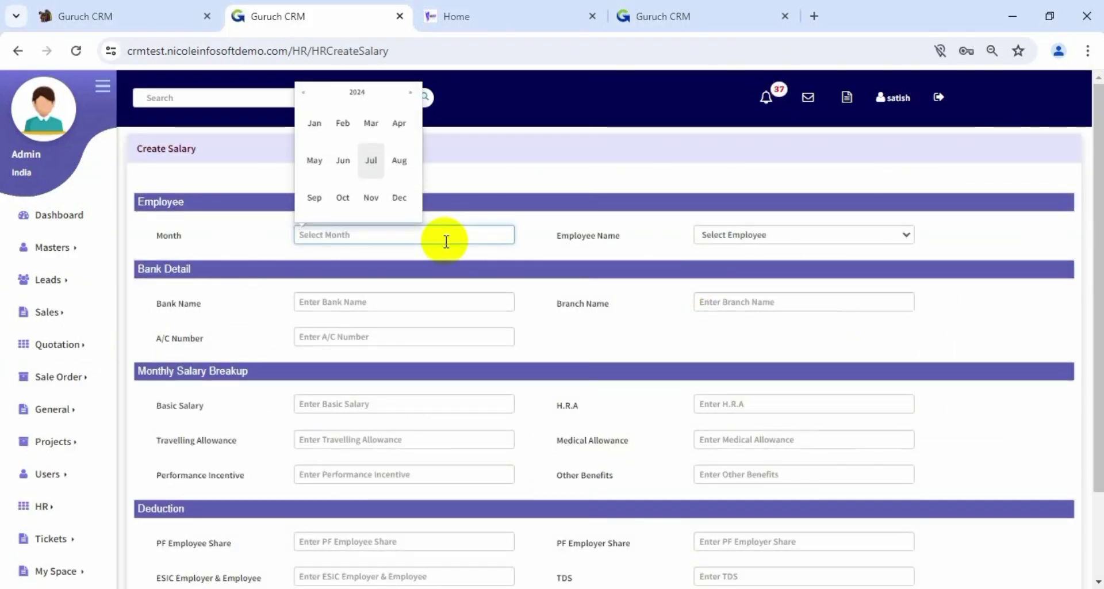
click(398, 122)
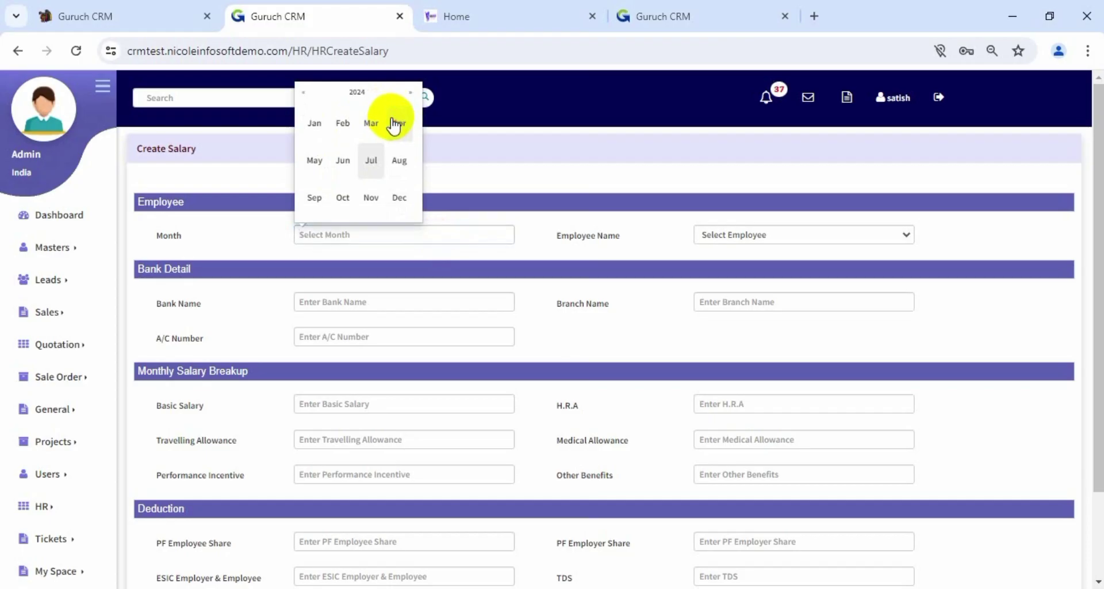
click(746, 236)
click(743, 339)
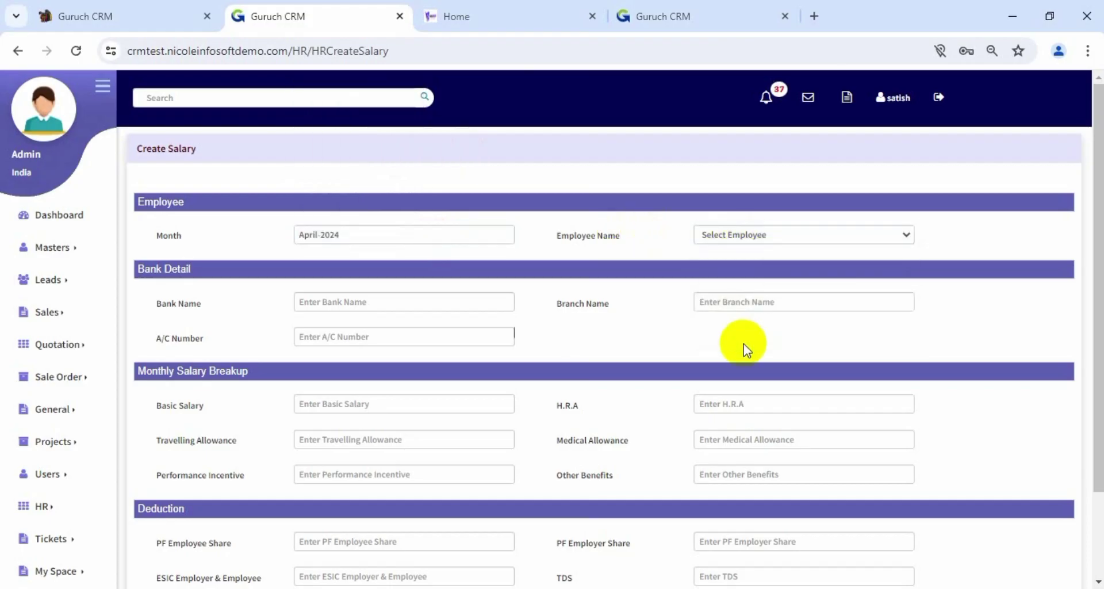
click(749, 236)
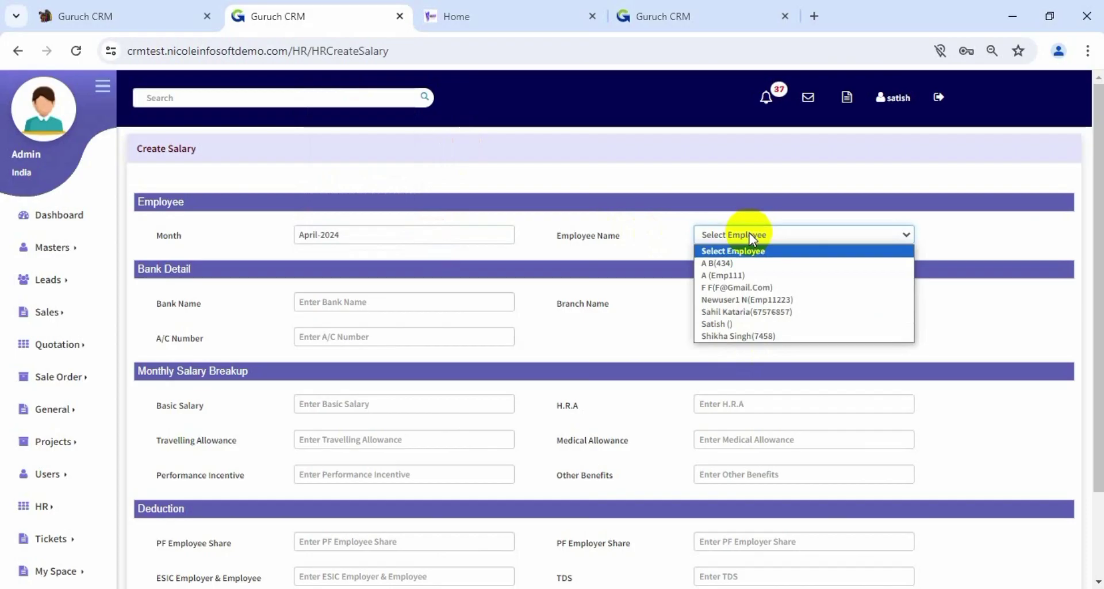
click(747, 338)
scroll(601, 303, down, 1)
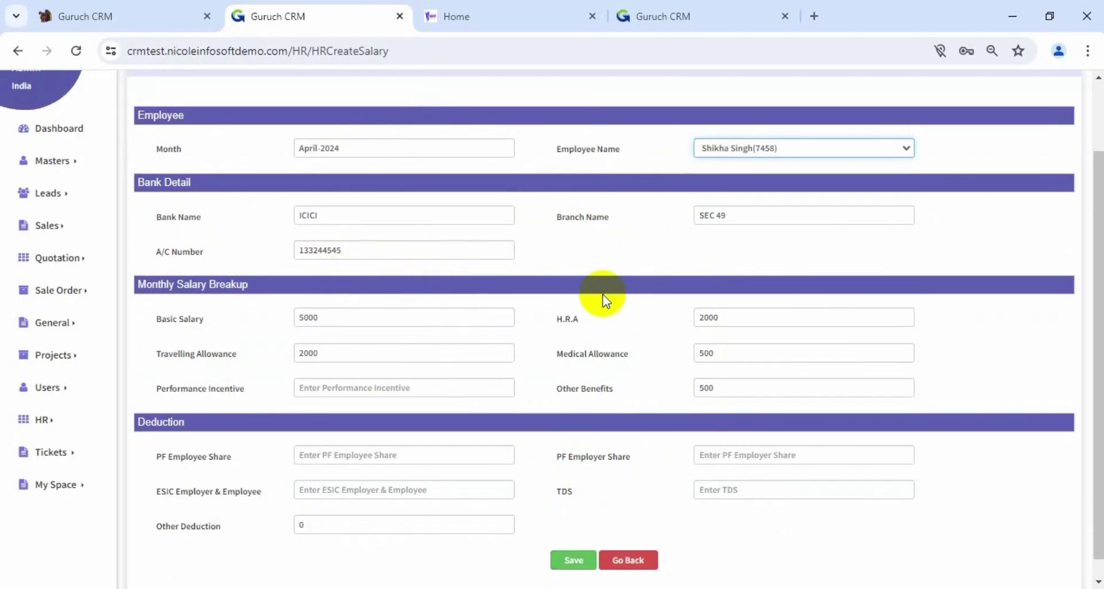
scroll(402, 450, down, 1)
click(417, 448)
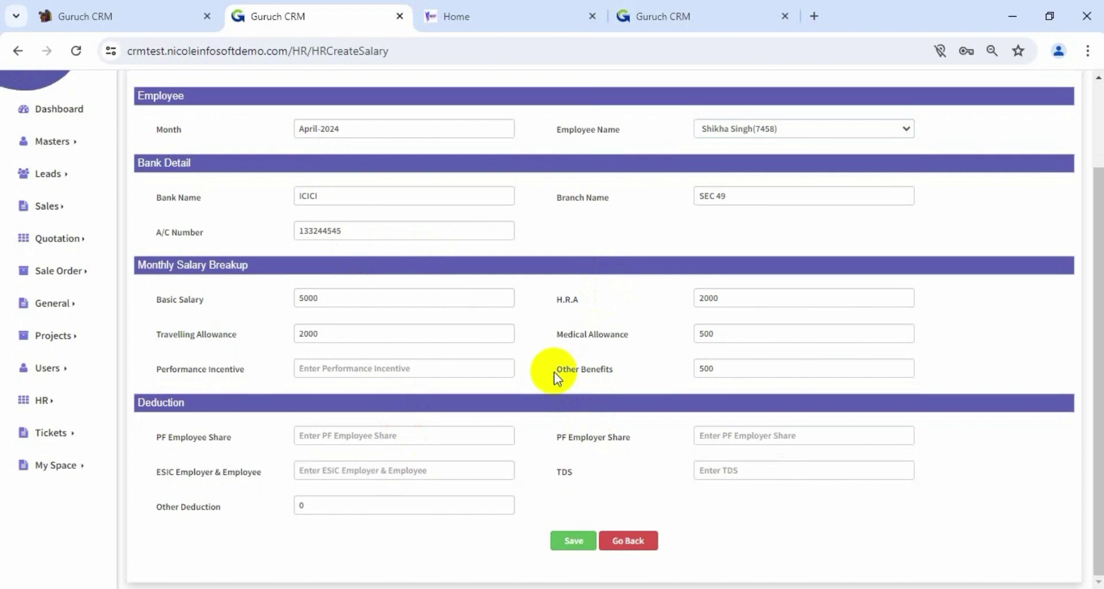
scroll(556, 377, up, 2)
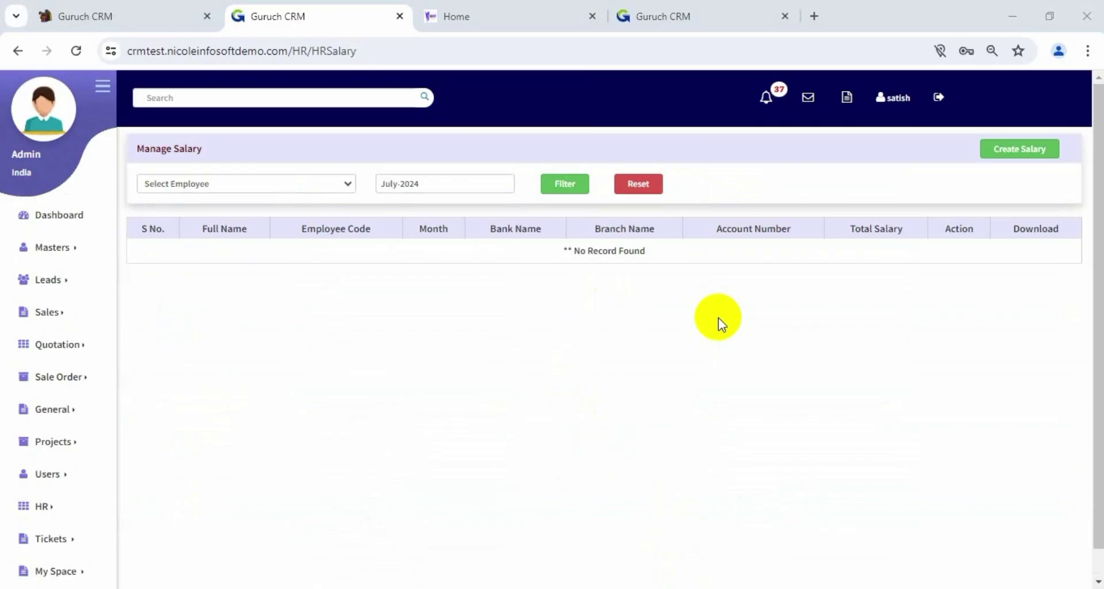
Filter the salary list to the employee for May-2024
click(336, 184)
click(285, 284)
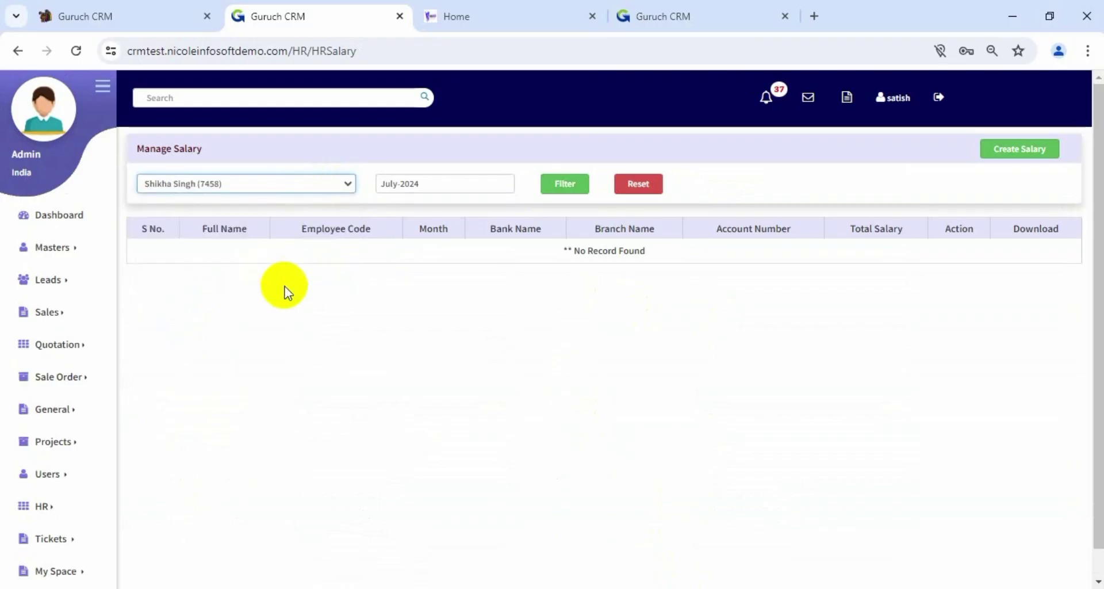
click(452, 189)
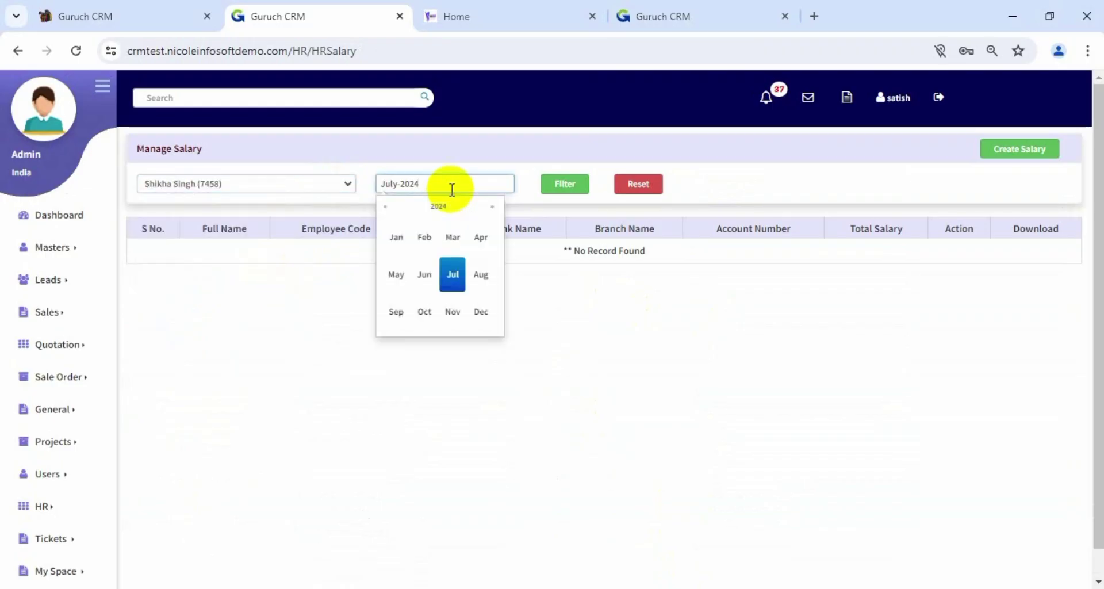
click(397, 277)
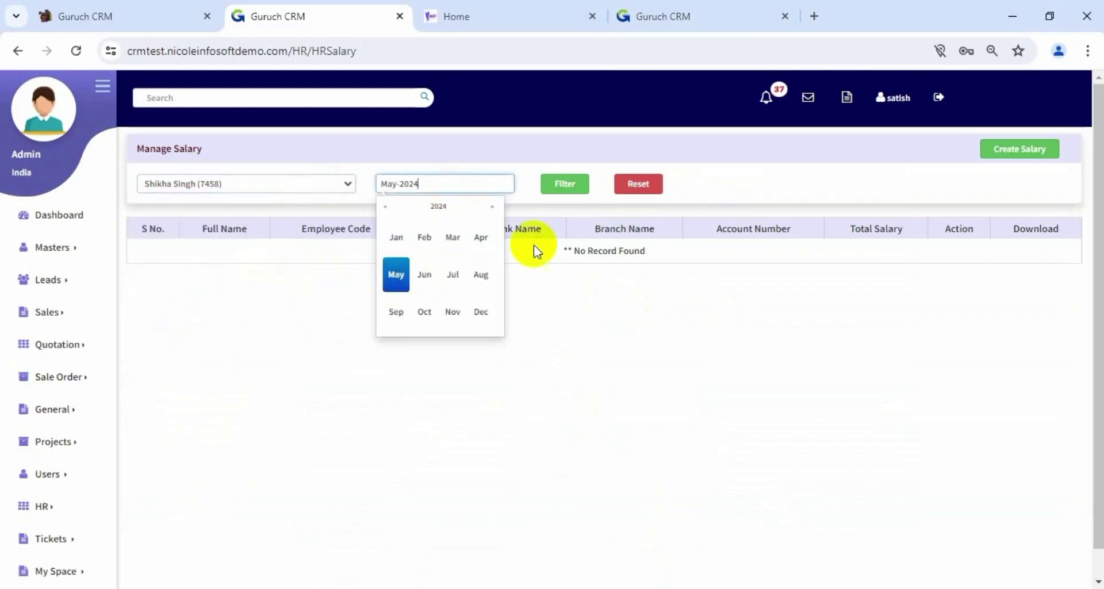
click(561, 185)
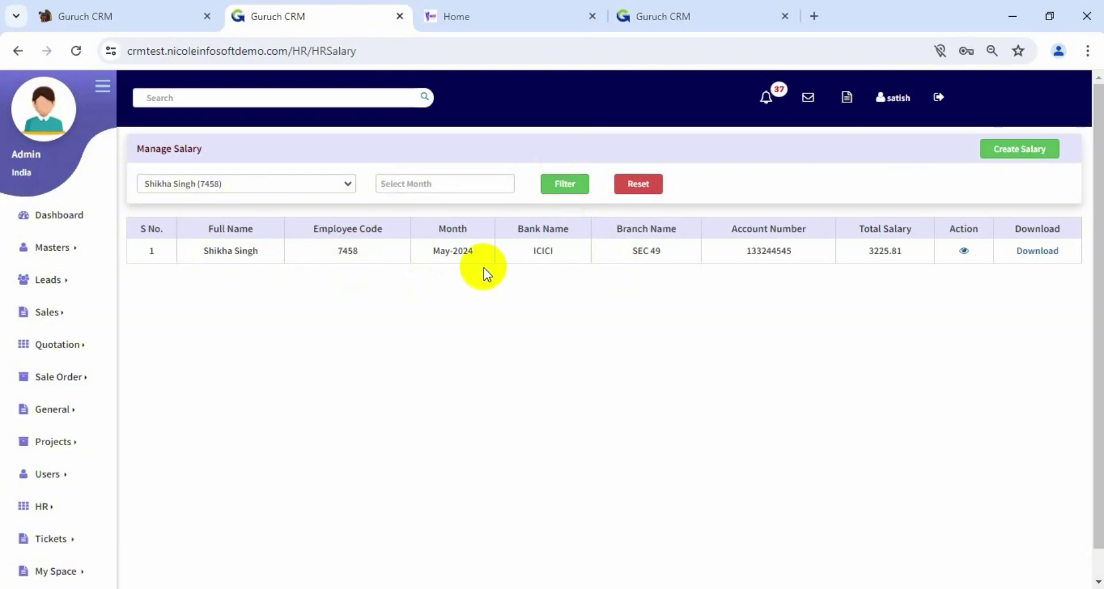
Download and read the employee's May-2024 salary slip (net pay 3226.00), then return to Manage Salary
click(1028, 262)
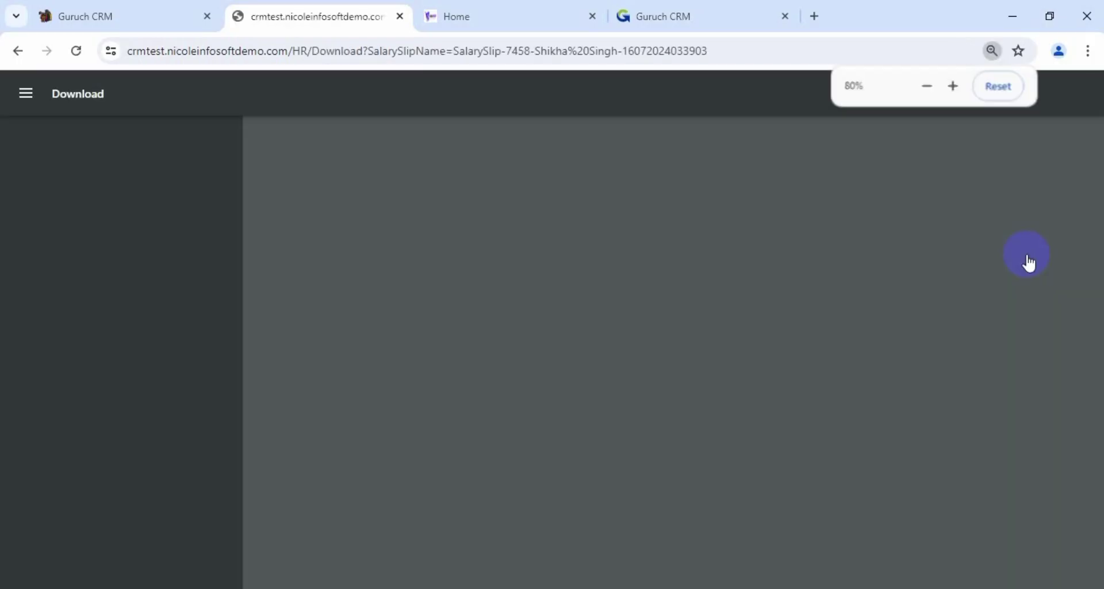
scroll(808, 261, down, 2)
scroll(808, 261, down, 2)
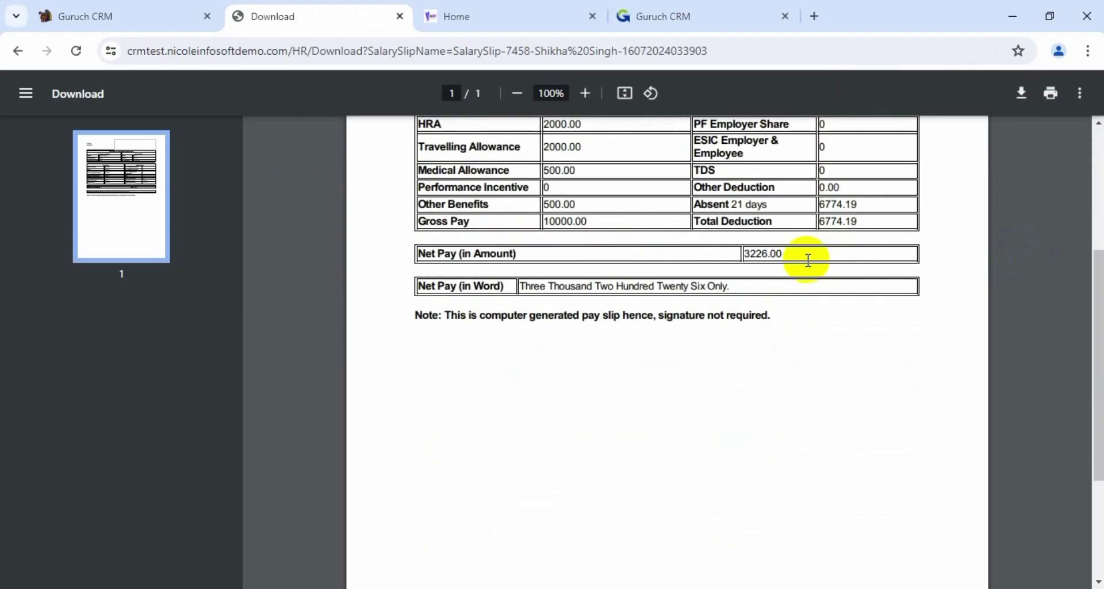
scroll(808, 260, up, 3)
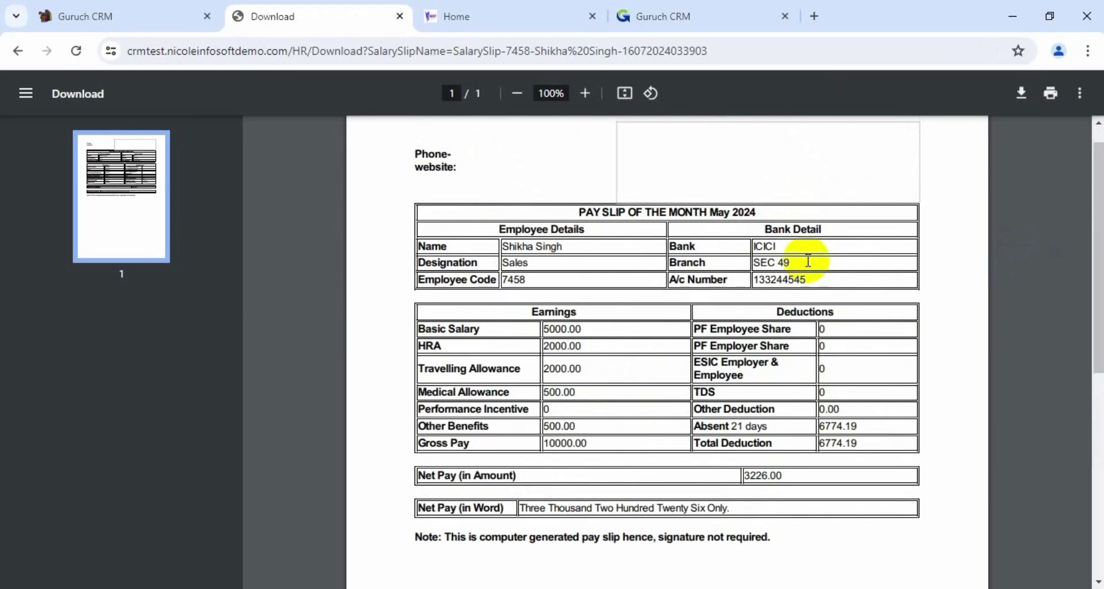
scroll(807, 260, down, 6)
click(326, 95)
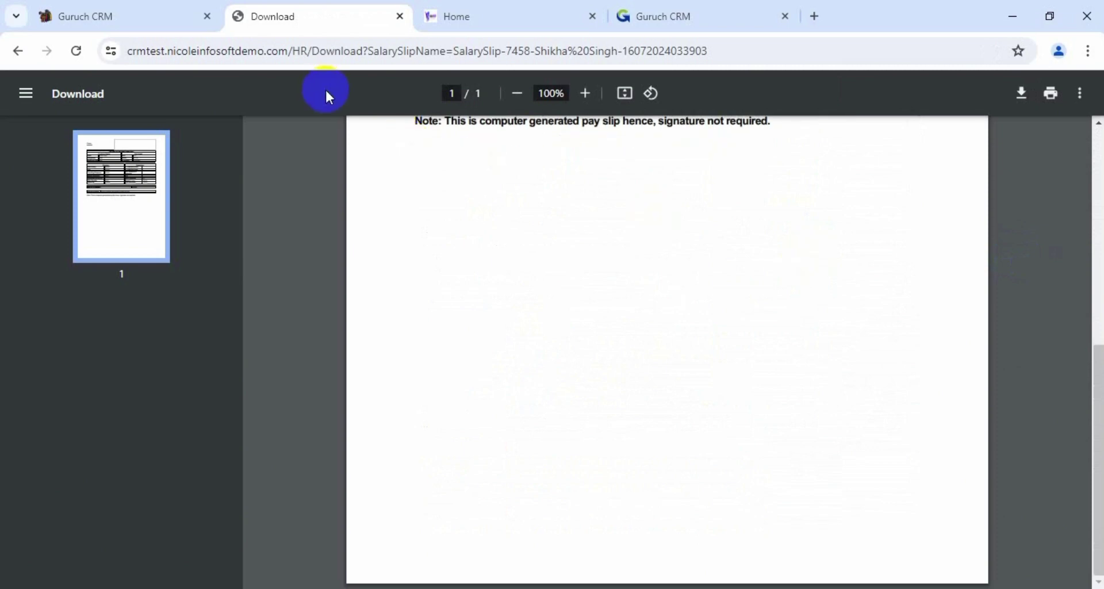
click(16, 52)
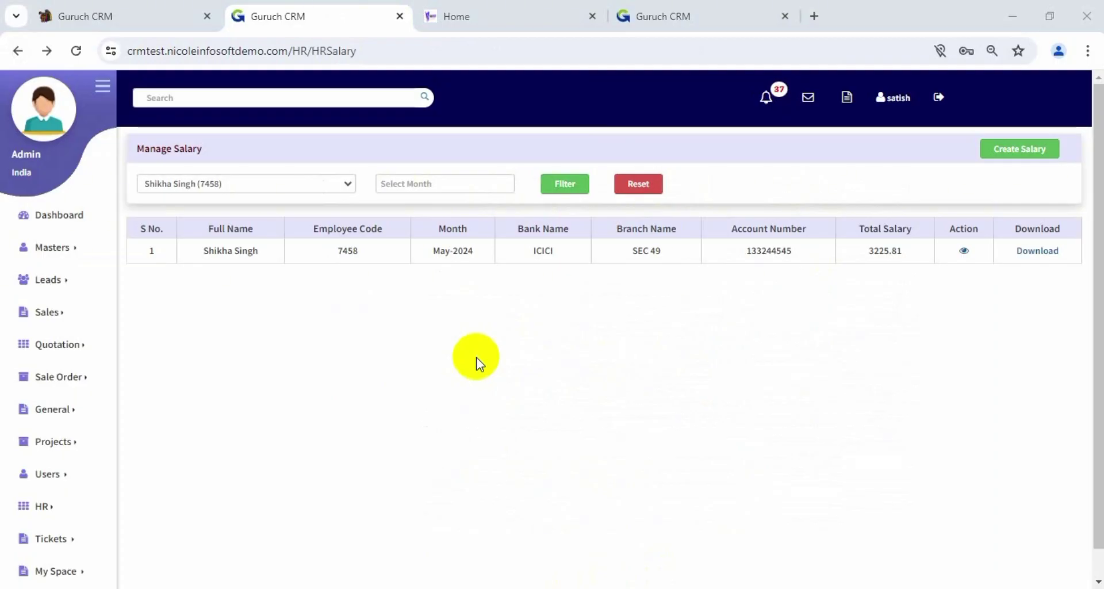
View HR > Employee Attendance Summary listing six employees, then reopen the HR menu
click(49, 504)
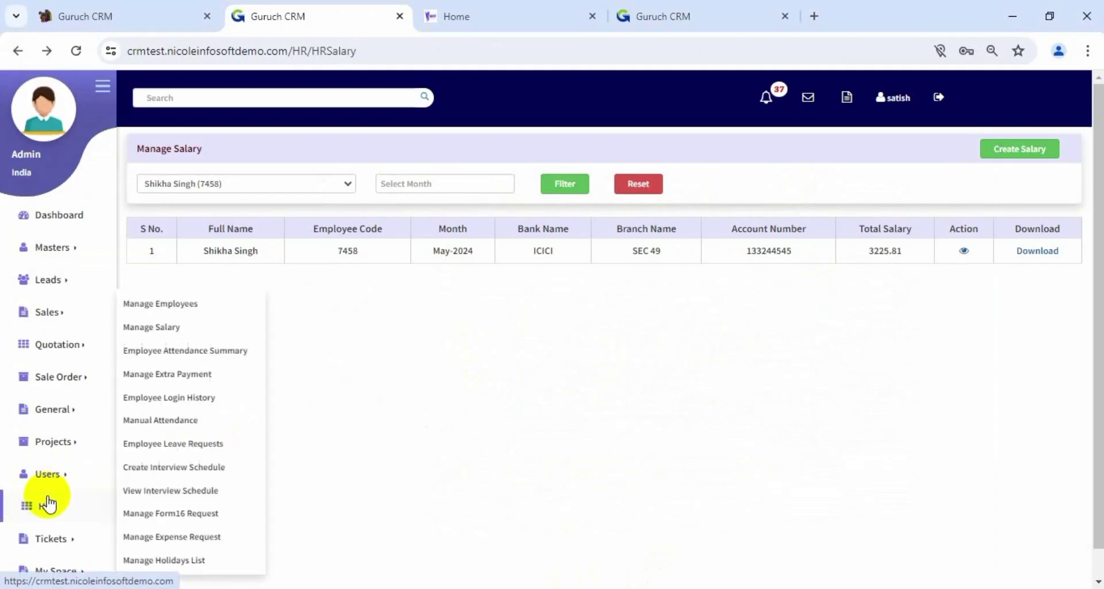
click(190, 358)
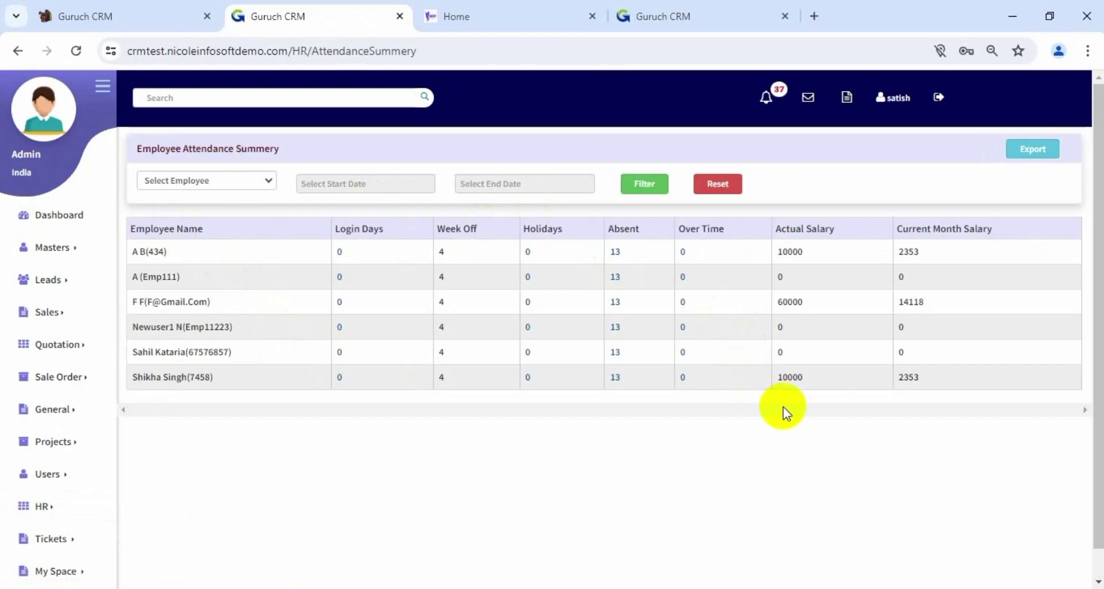
click(59, 509)
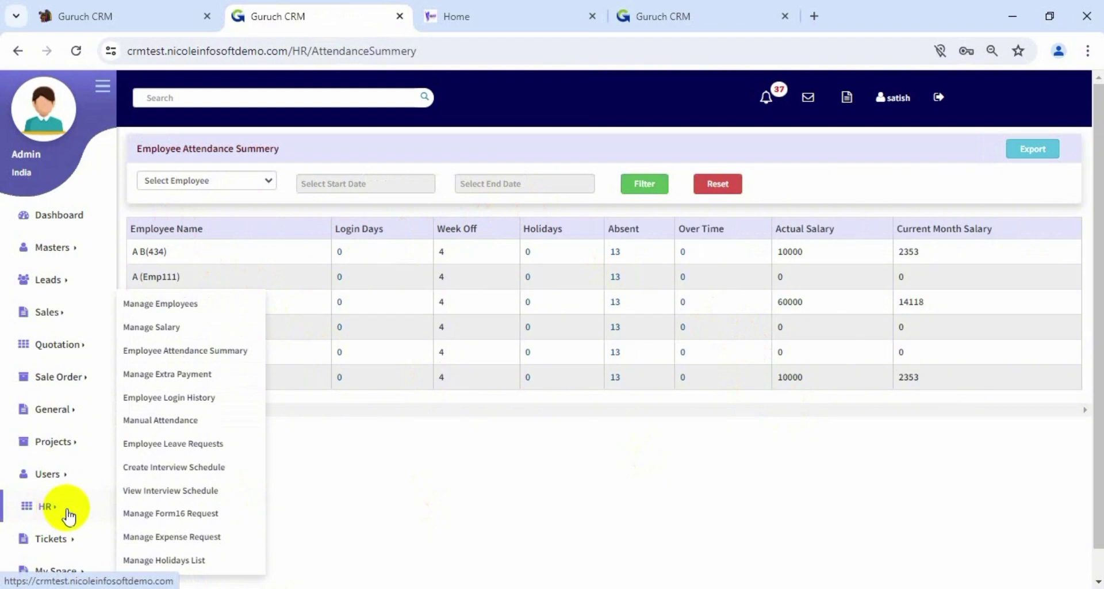
Open Employee Login History in a new tab and filter it for the employee up to 17 July 2024
right_click(159, 406)
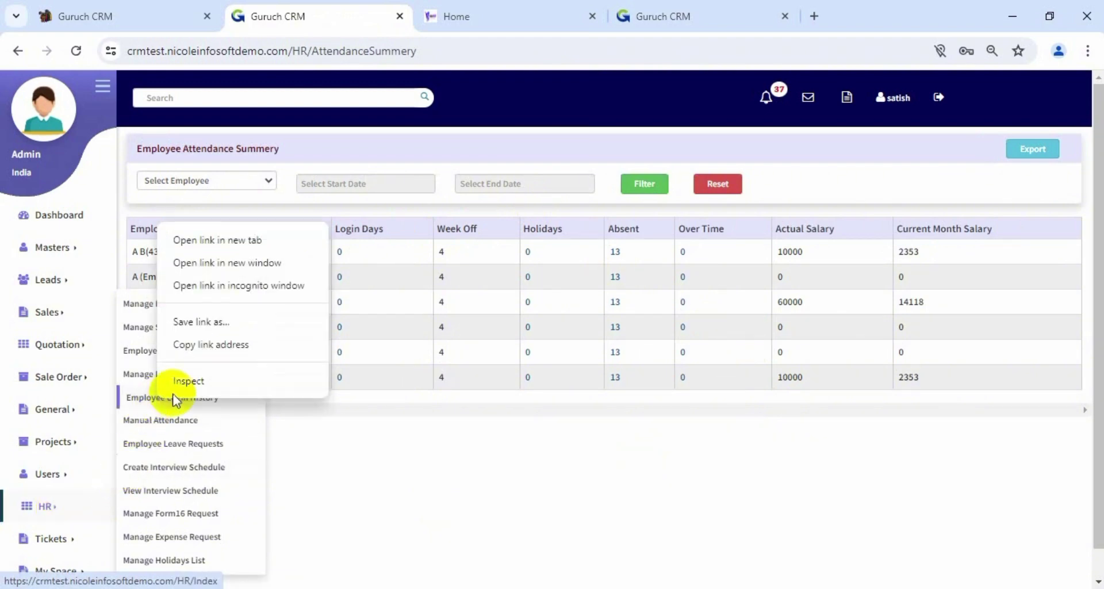
click(227, 242)
click(471, 20)
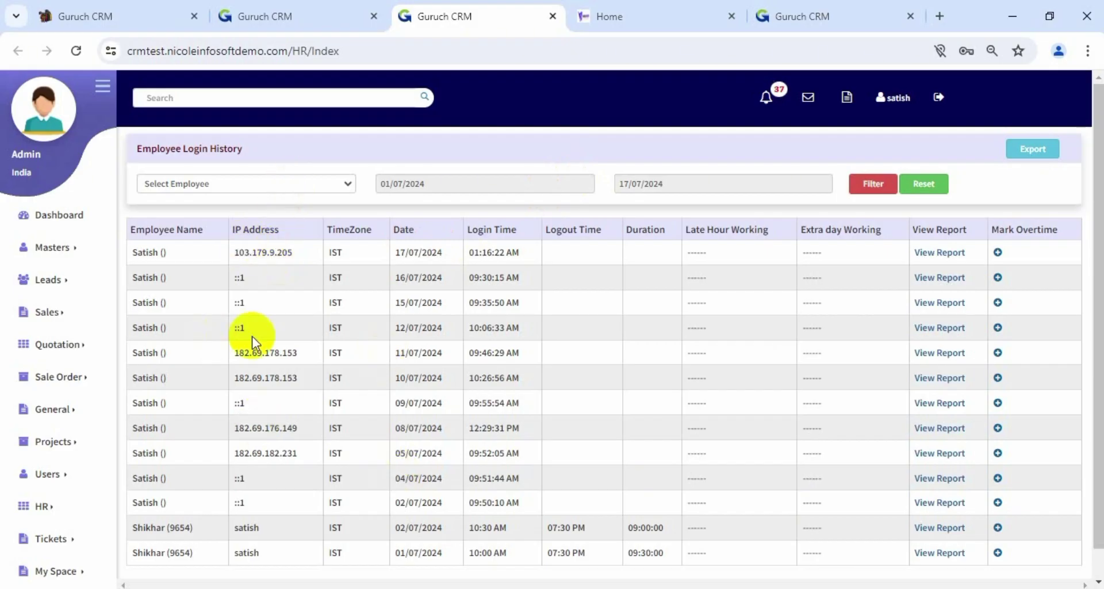
click(316, 183)
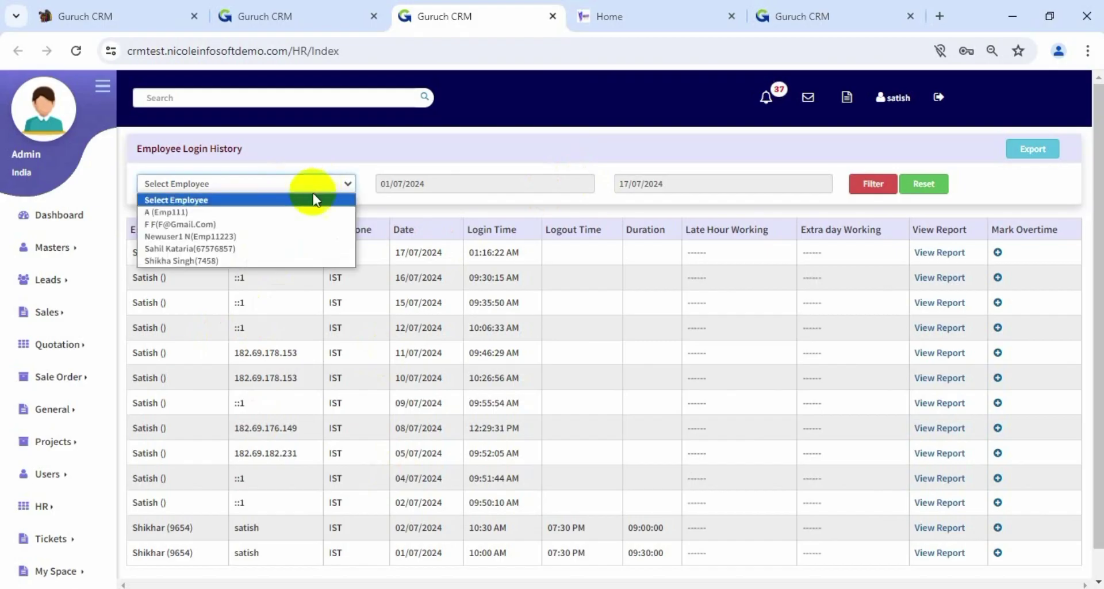
click(298, 261)
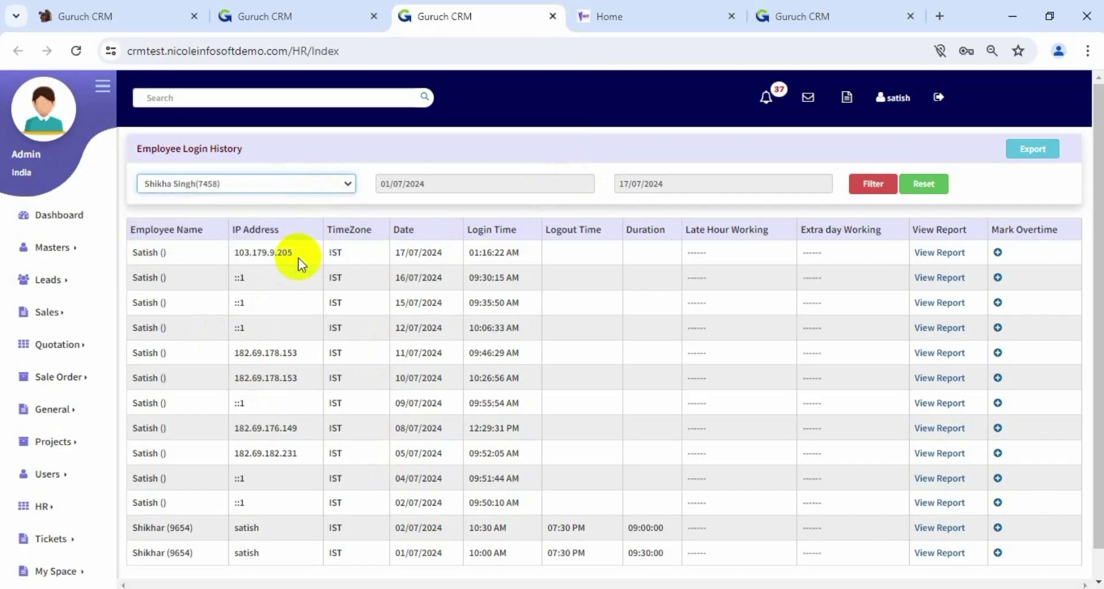
click(560, 181)
click(387, 206)
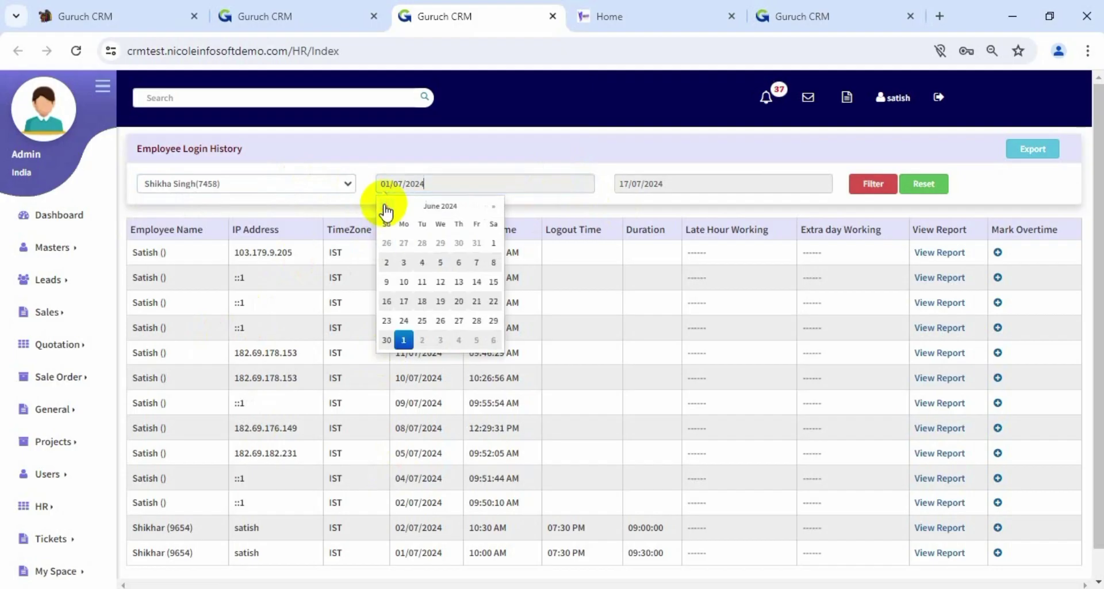
click(387, 207)
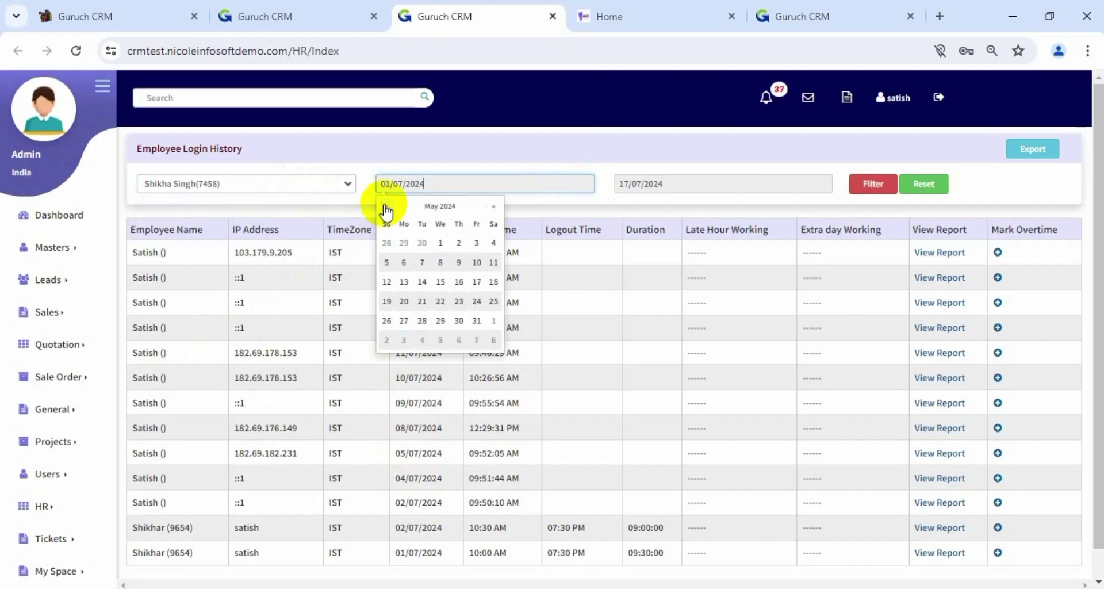
click(735, 179)
click(680, 281)
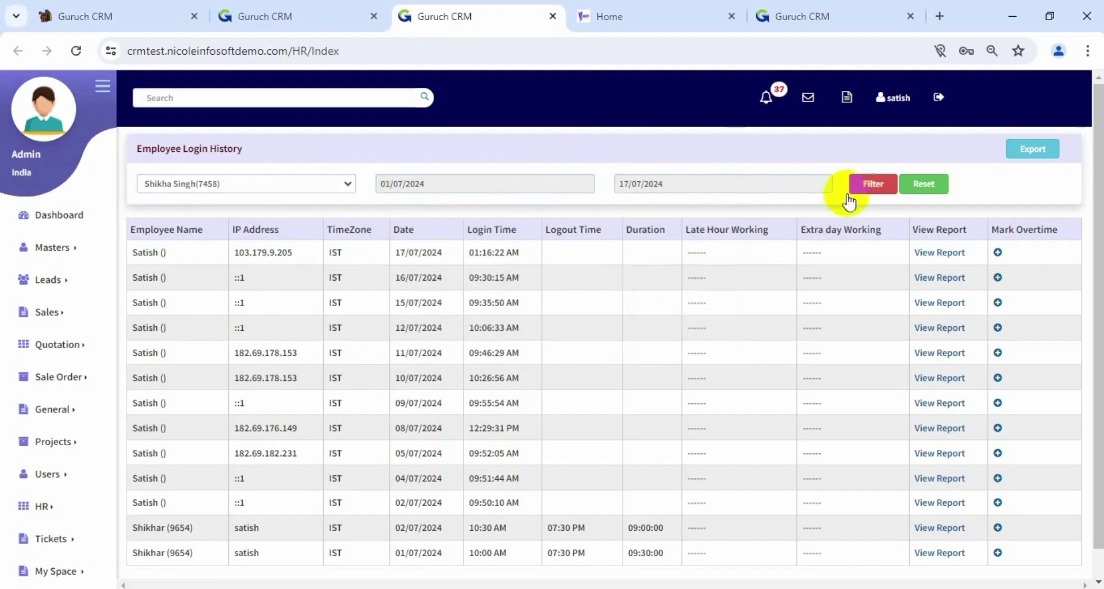
click(873, 184)
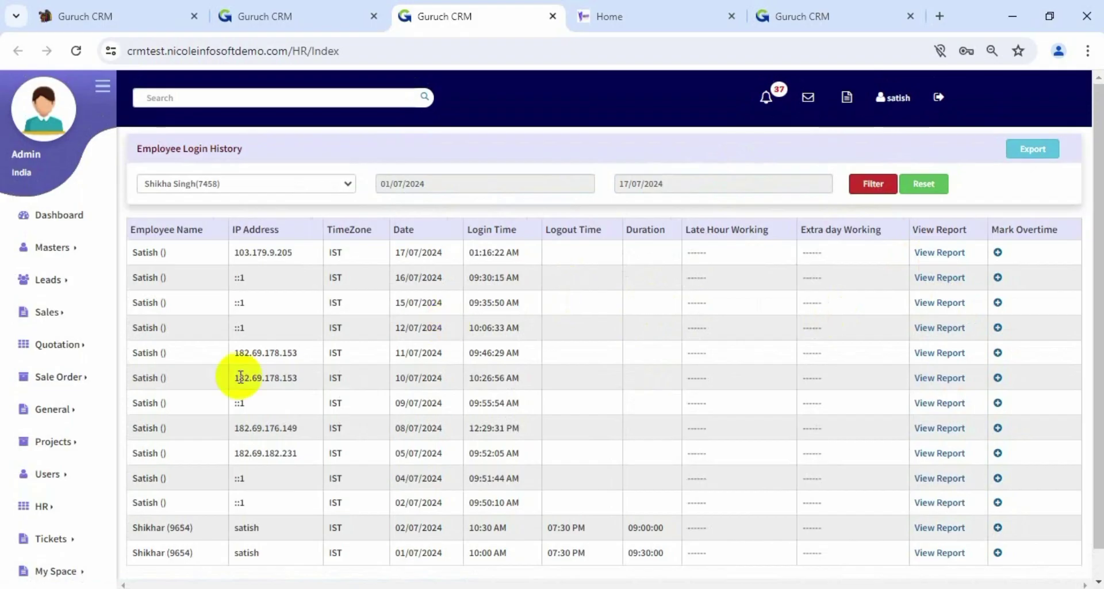
Go to Manual Attendance from the HR menu and start a new manual attendance entry
click(43, 507)
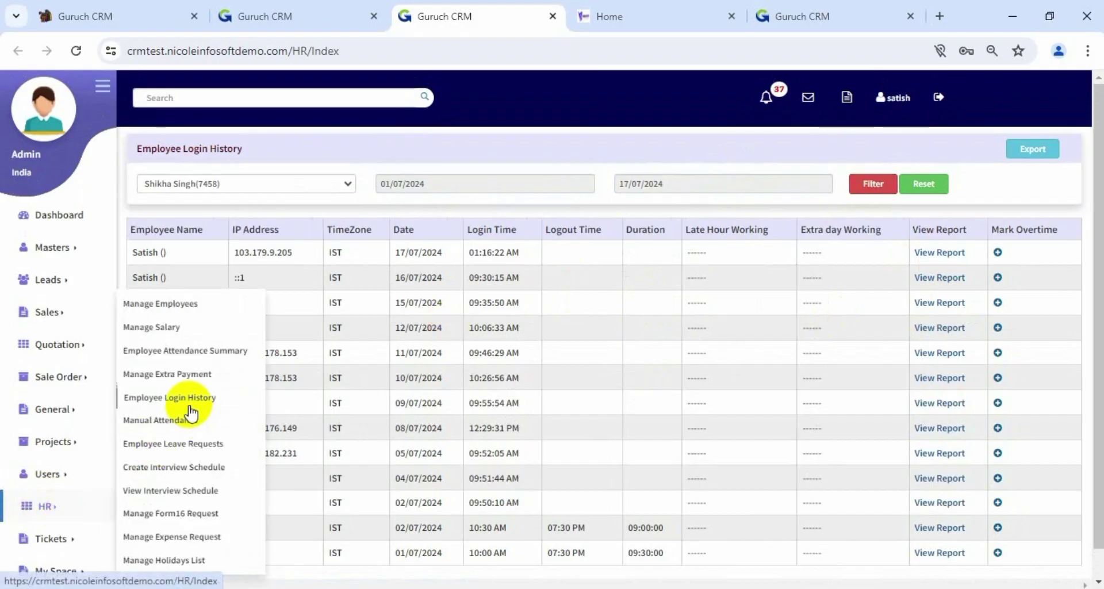
click(178, 396)
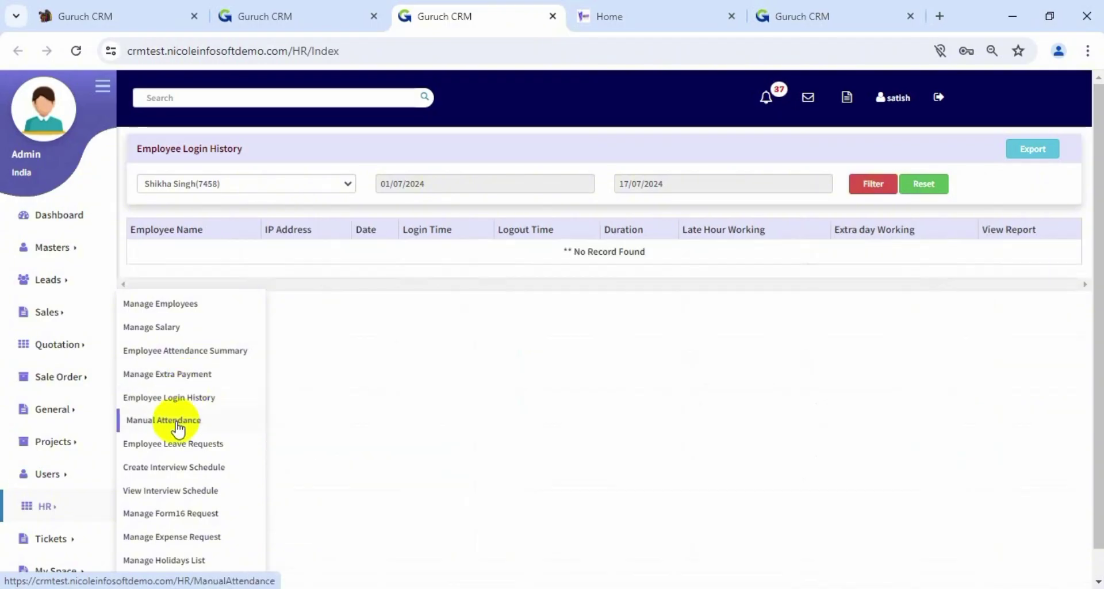
double_click(178, 428)
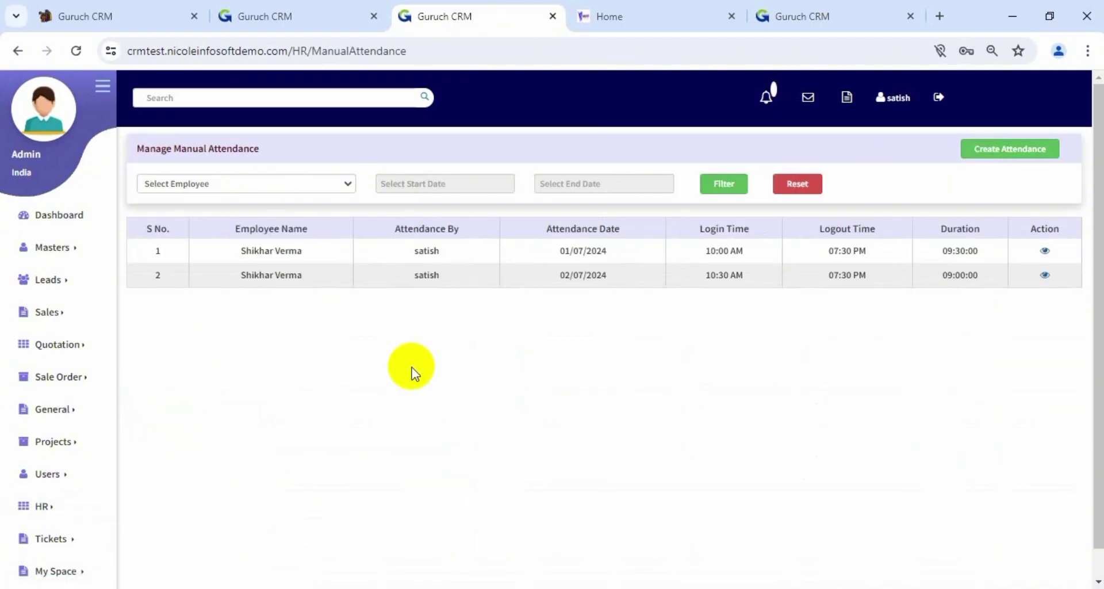
click(997, 152)
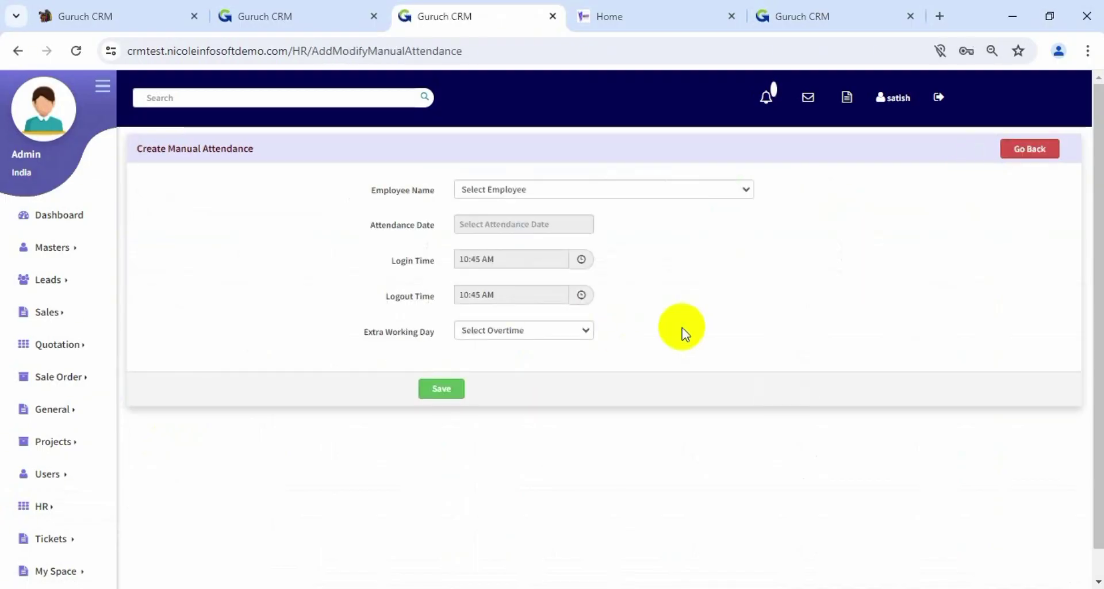
Pick the employee, set the date to 17/07/2024 and the login time to 08:45 AM
click(633, 191)
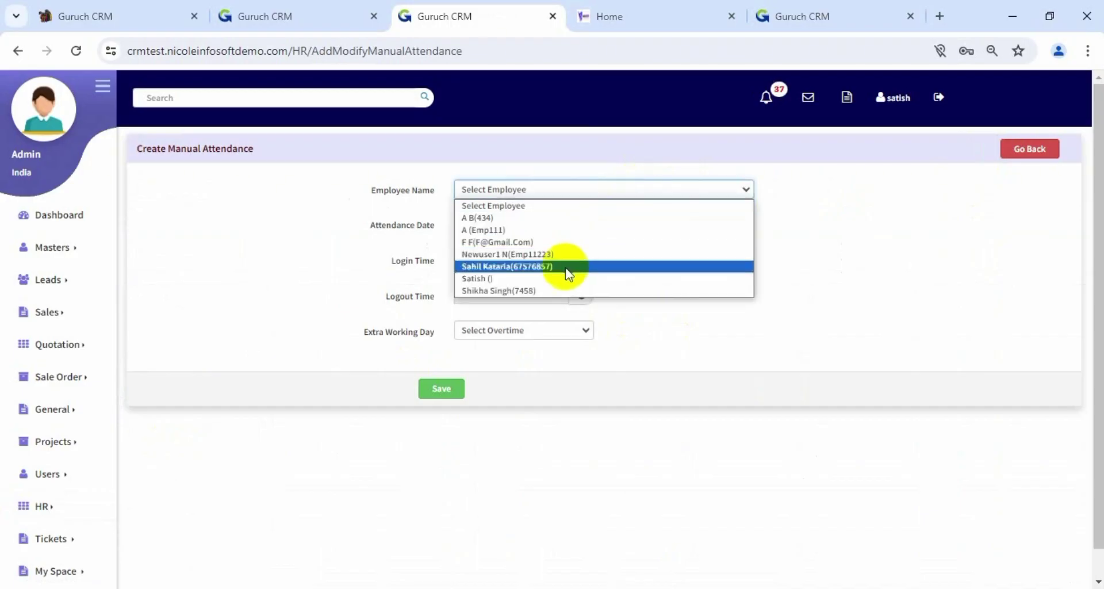
click(553, 290)
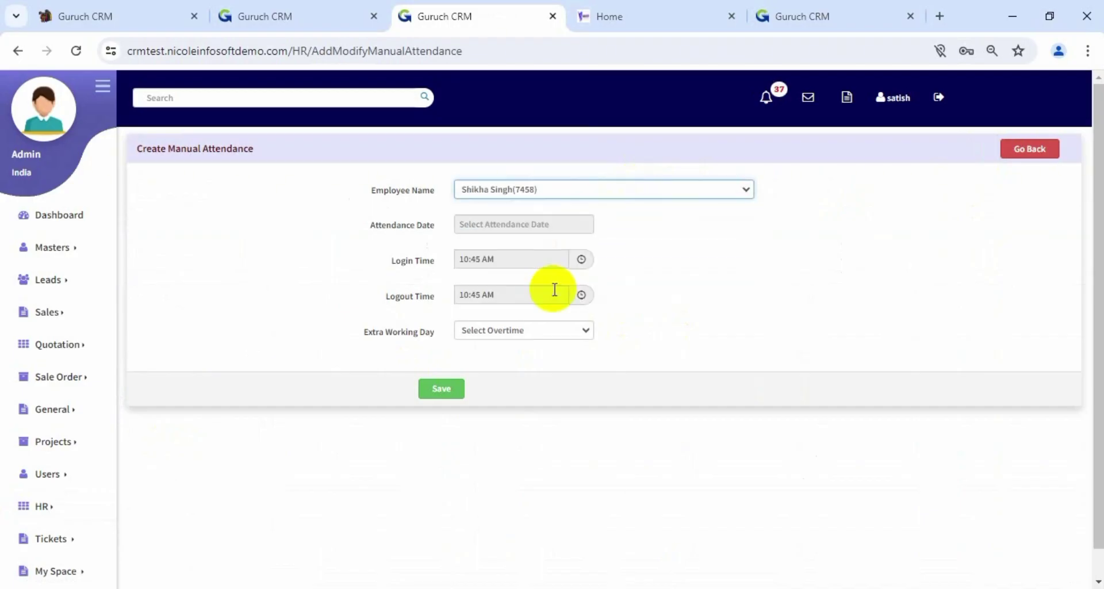
click(533, 229)
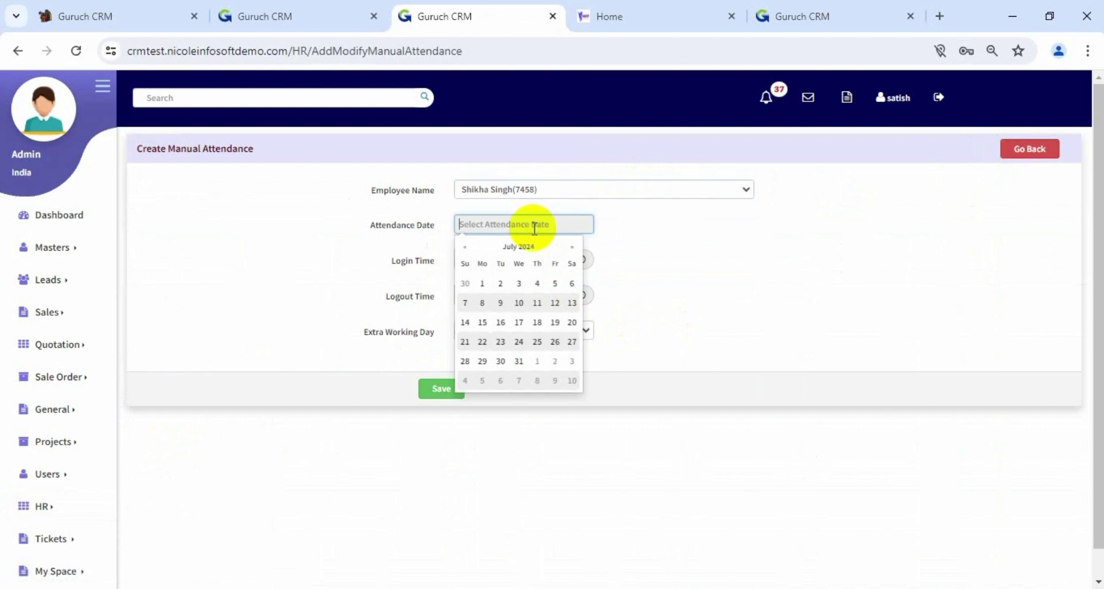
click(516, 323)
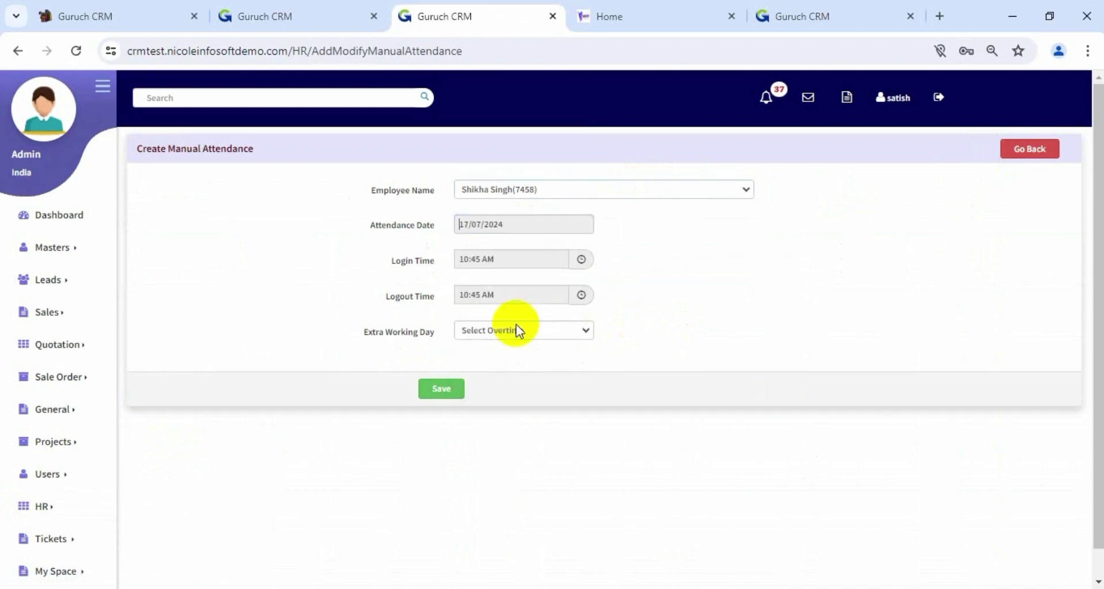
click(581, 260)
click(620, 262)
click(620, 263)
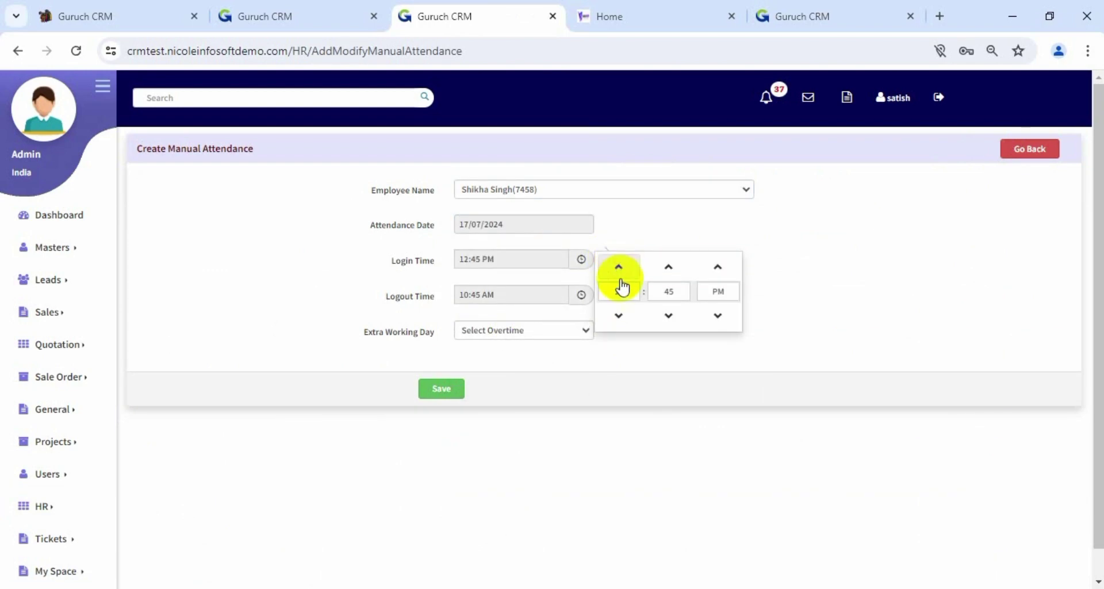
click(620, 319)
click(620, 320)
click(619, 319)
click(620, 319)
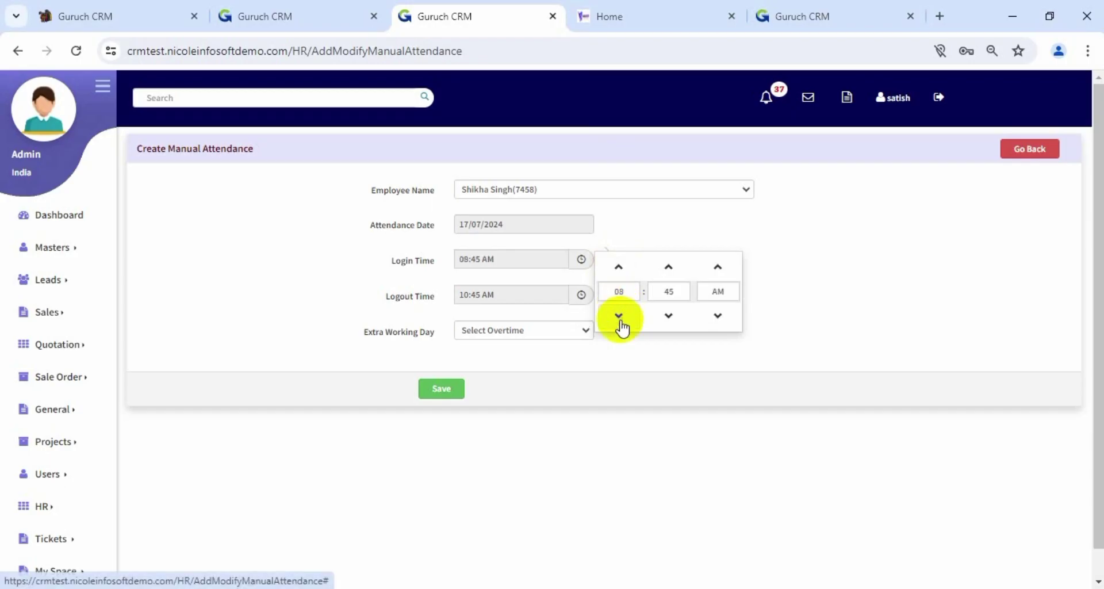
Set the logout time to 05:45 PM
click(584, 293)
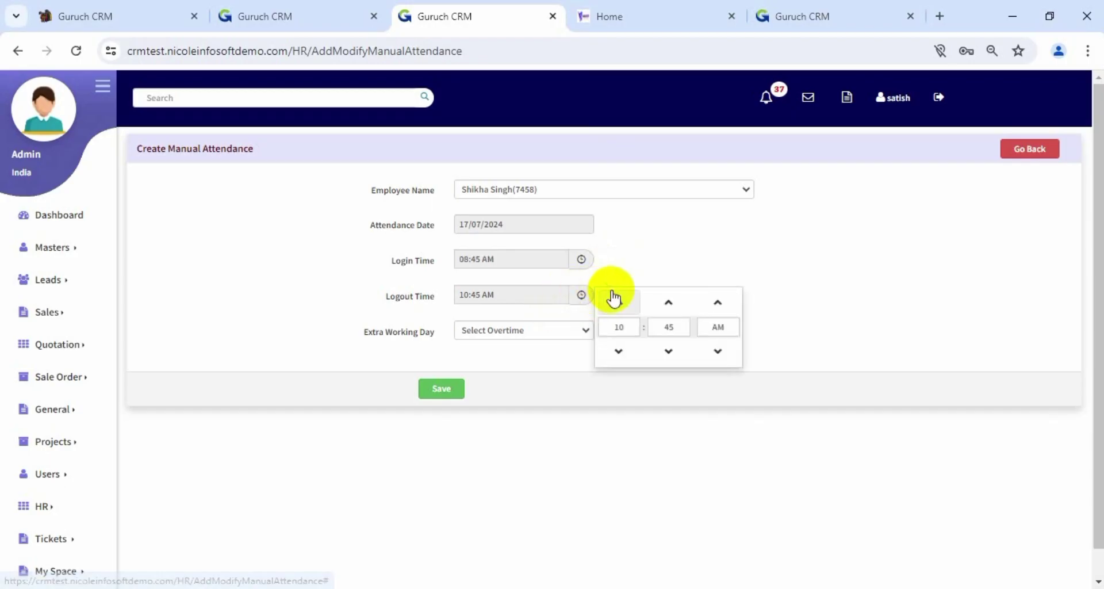
click(613, 298)
click(613, 298)
click(613, 298)
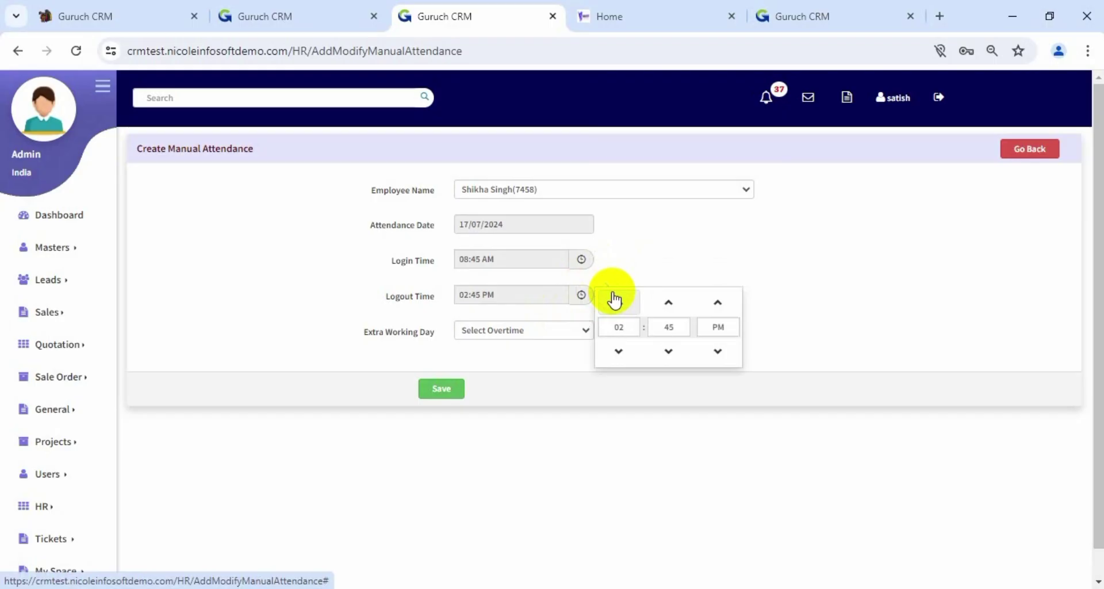
click(614, 298)
click(613, 298)
click(614, 298)
click(550, 377)
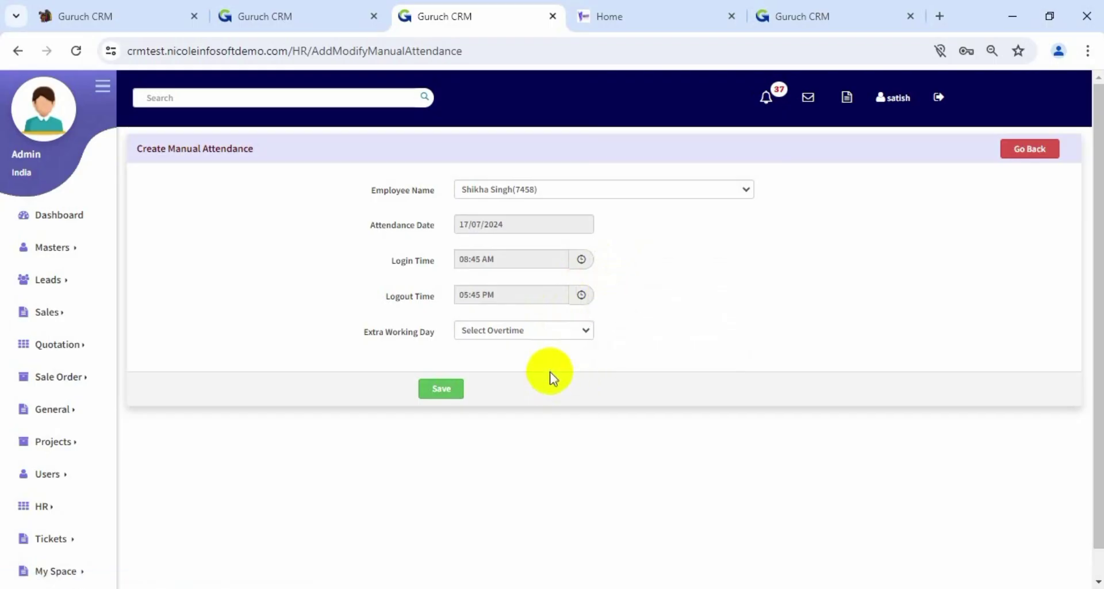
Mark it as an extra working day, save with overtime confirmed, and return to the list
click(550, 324)
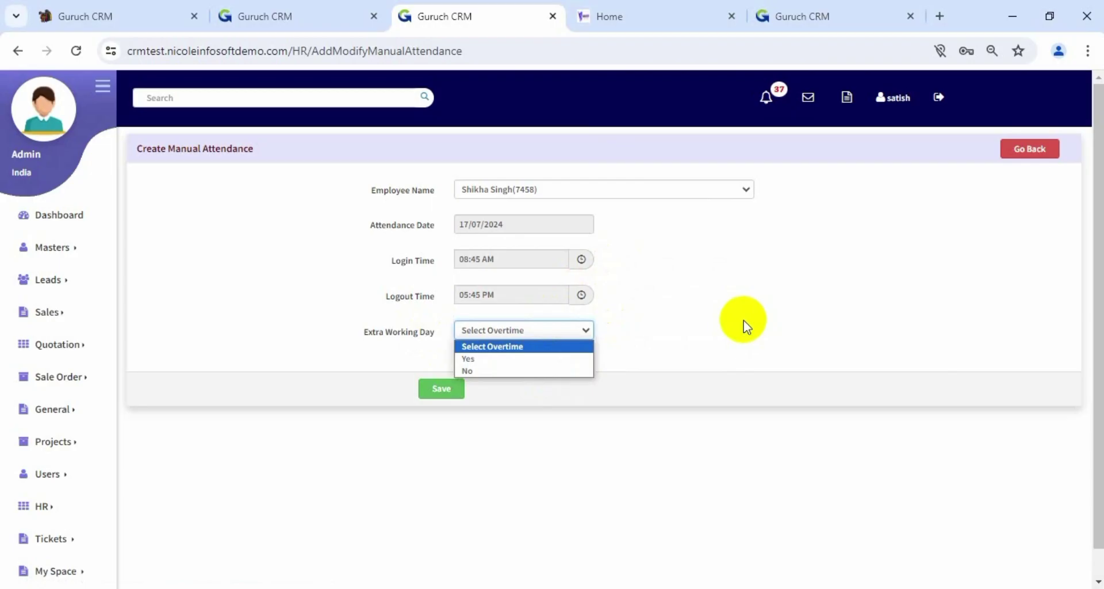
click(550, 359)
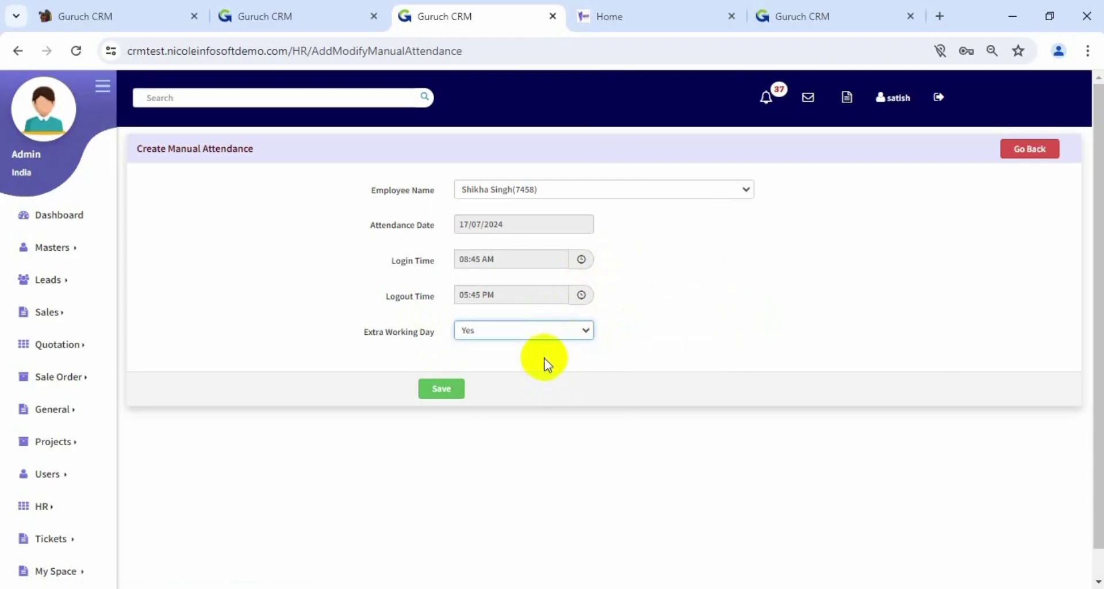
click(442, 388)
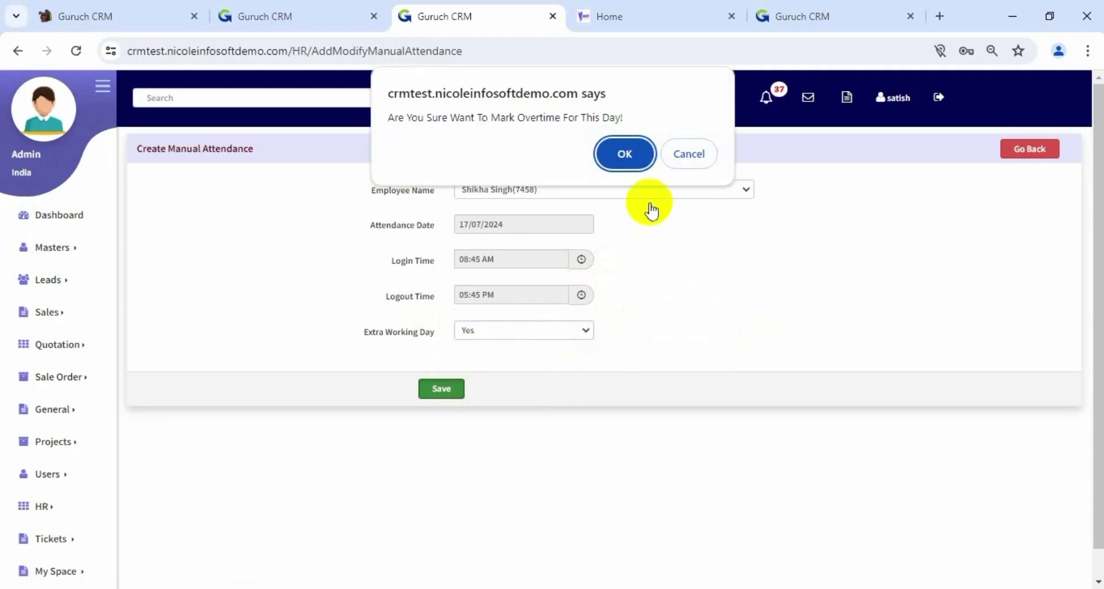
click(632, 146)
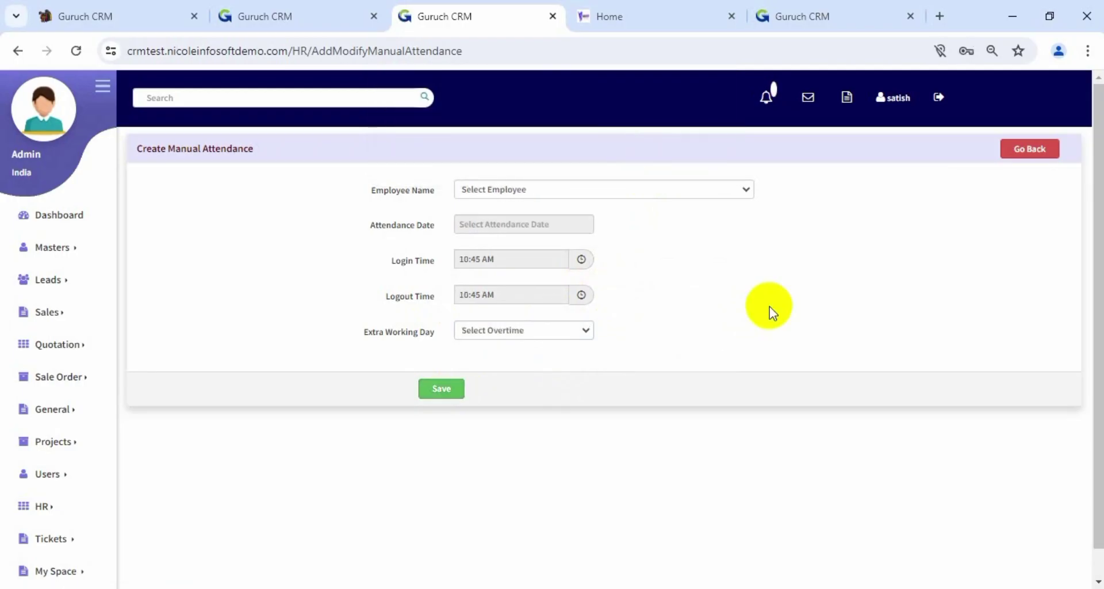
click(1028, 150)
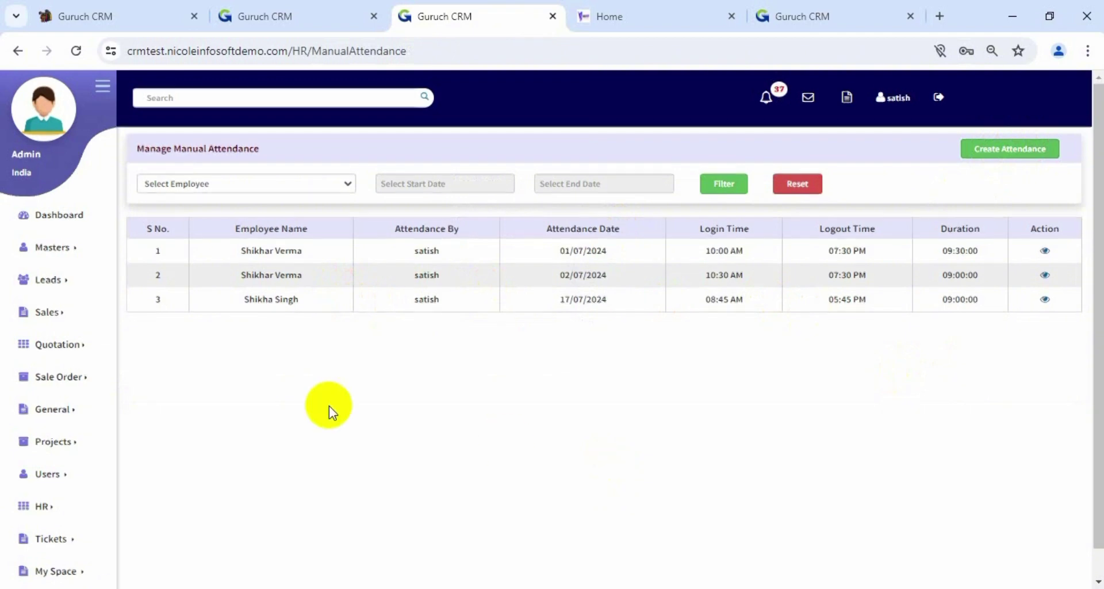
Open HR's Employee Leave Requests page in a new browser tab and switch to it
scroll(330, 409, down, 1)
click(54, 476)
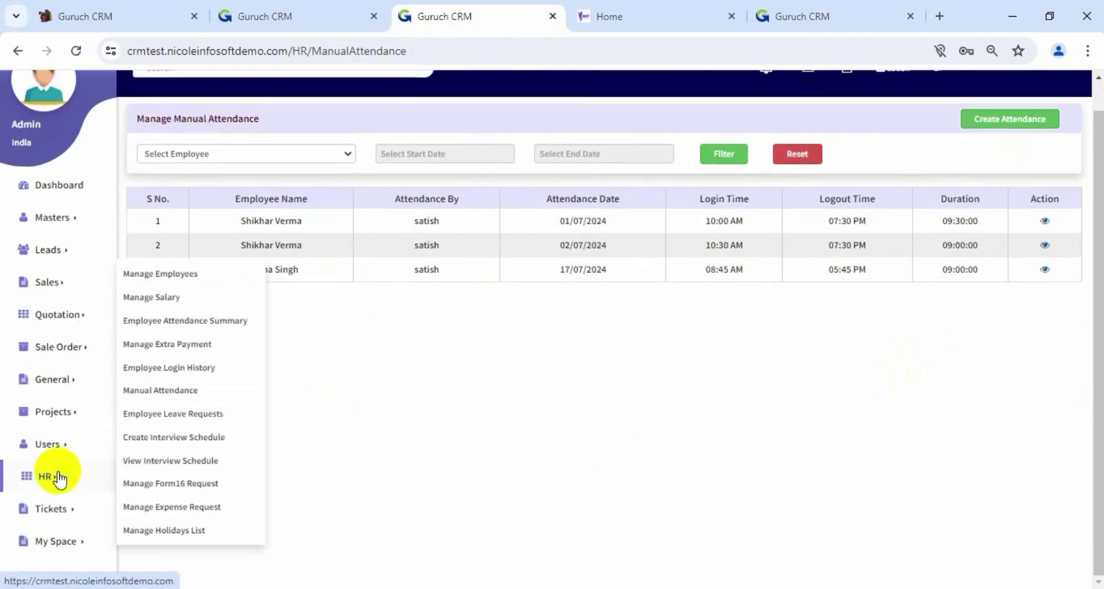
right_click(184, 414)
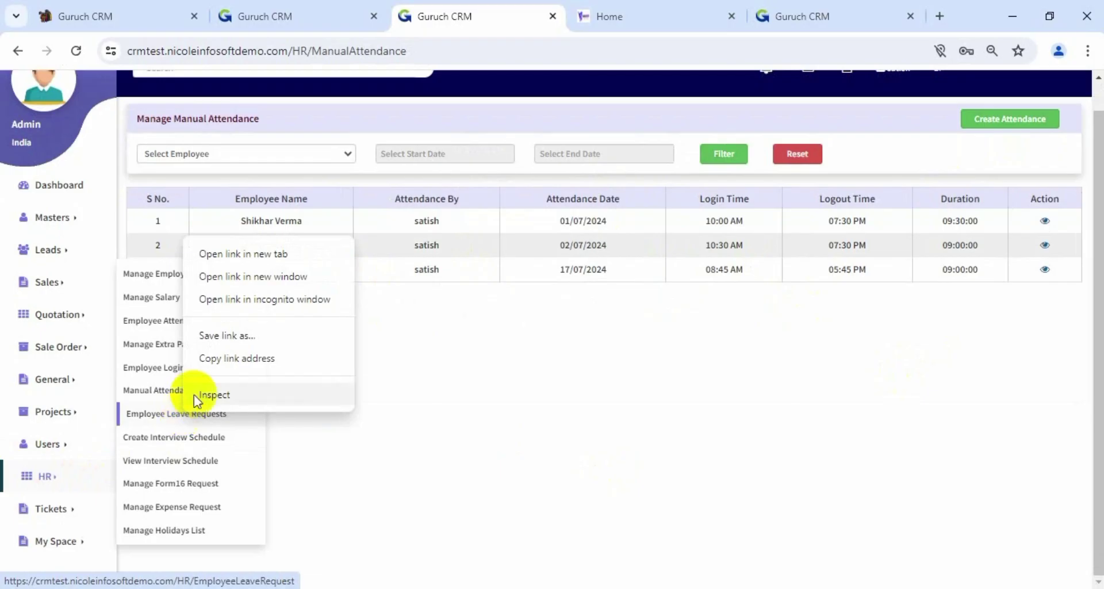
click(239, 252)
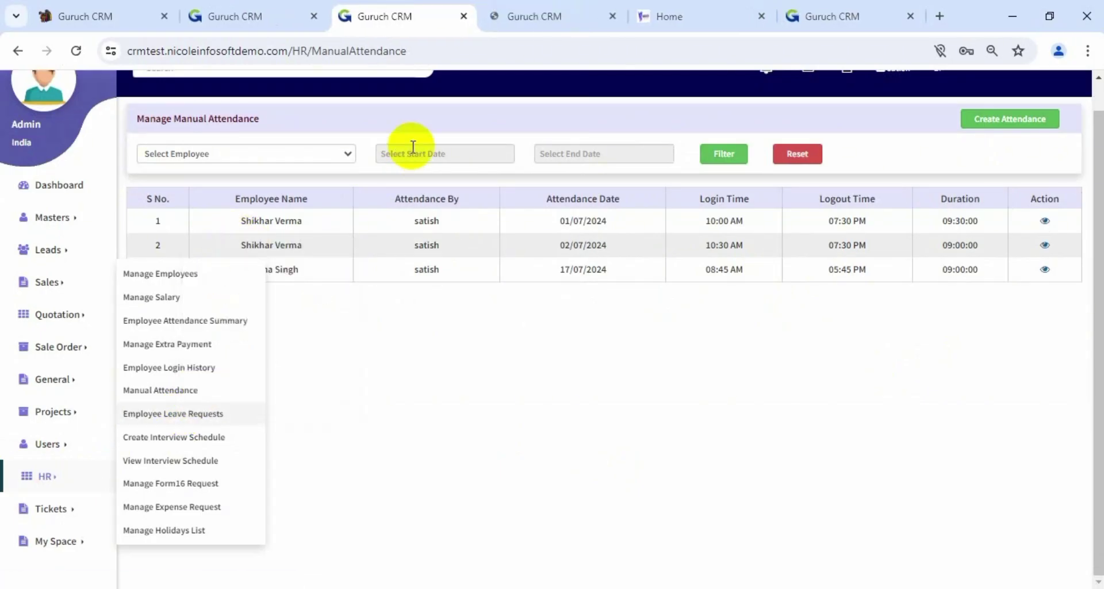
click(522, 27)
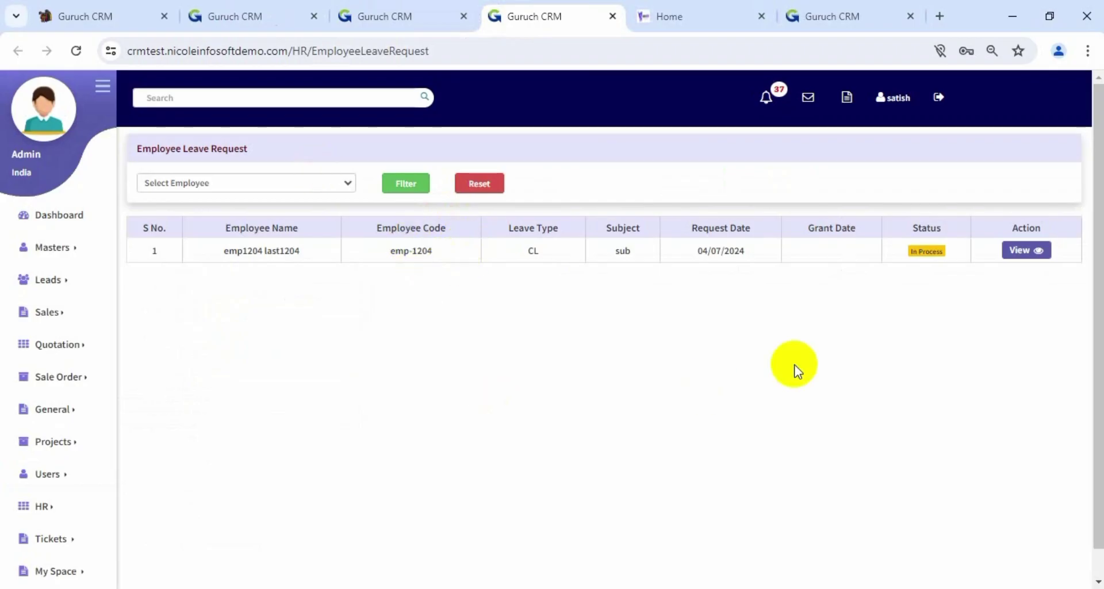
Expand My Space in the sidebar to reveal Attendance, Apply Leave and View Leaves
scroll(441, 402, down, 1)
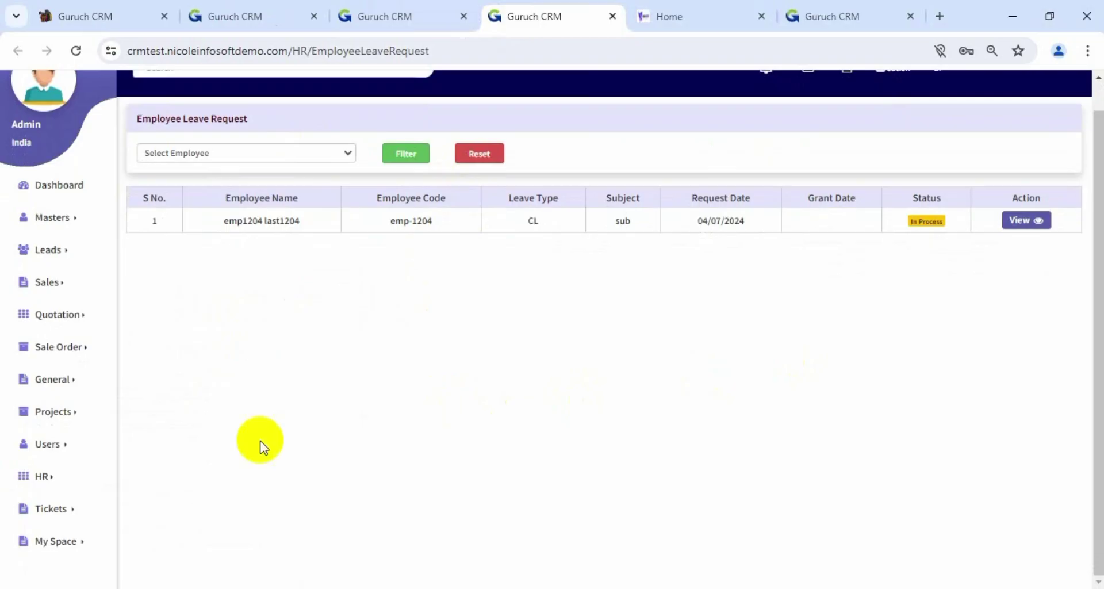
click(80, 542)
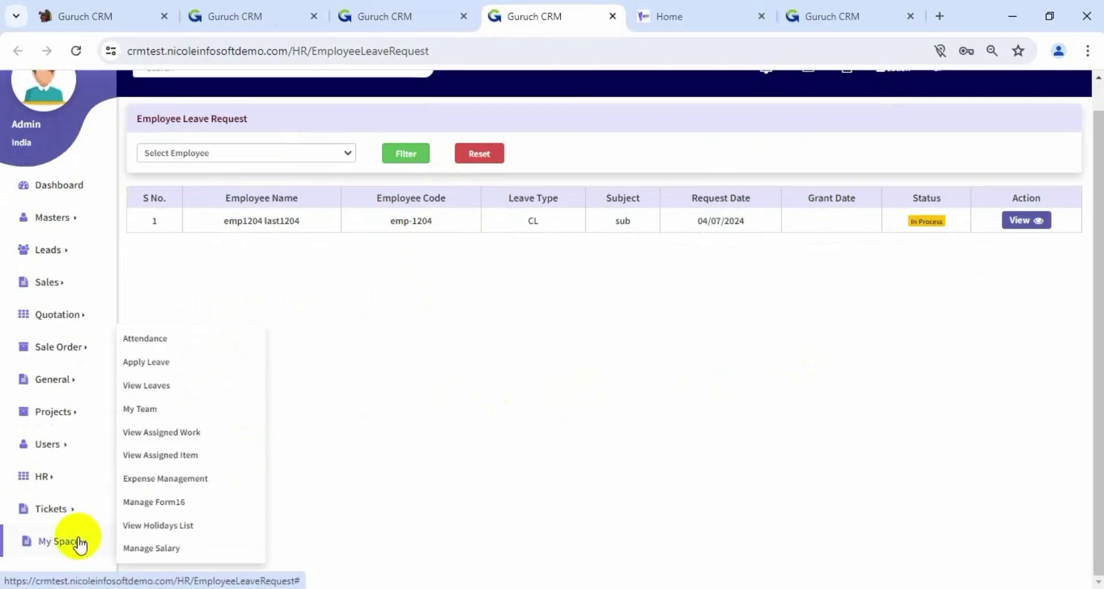
Open Apply Leave in a new tab, choose the employee and leave type CL
right_click(158, 364)
click(195, 377)
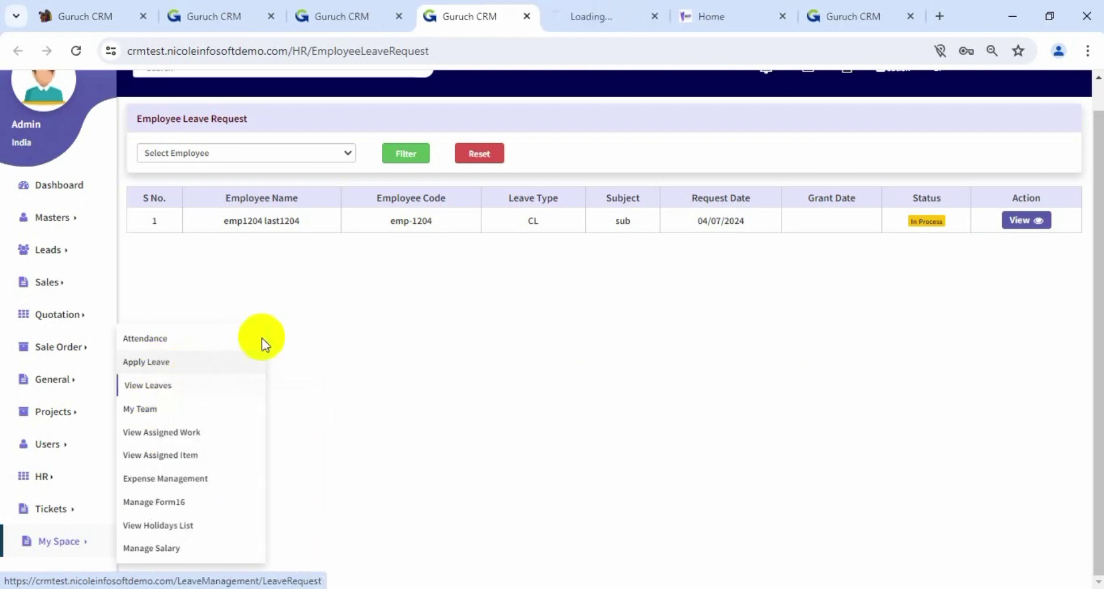
click(632, 10)
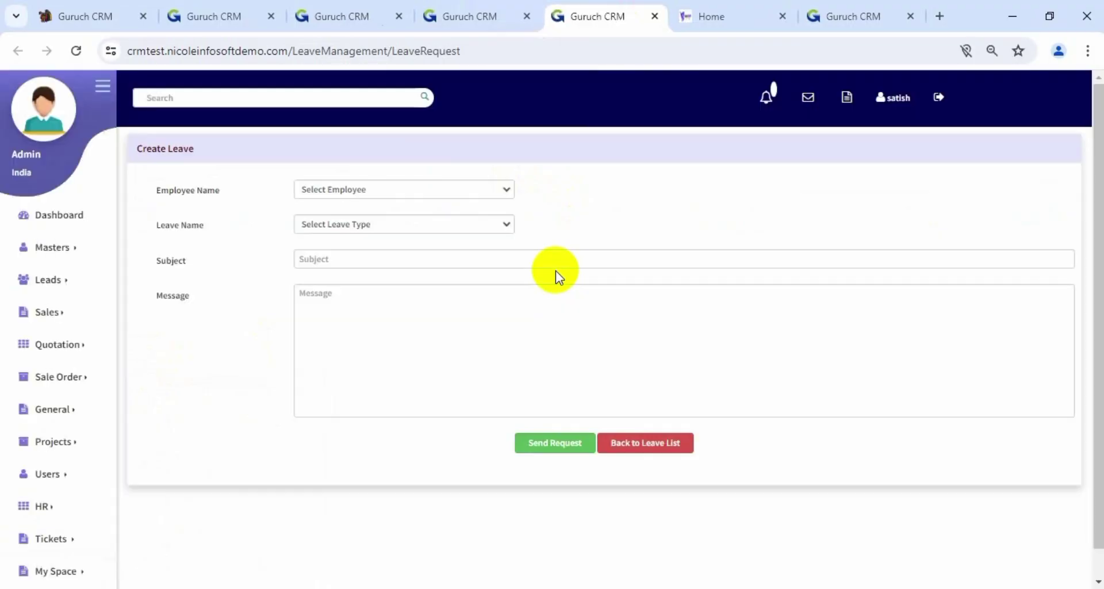
click(452, 191)
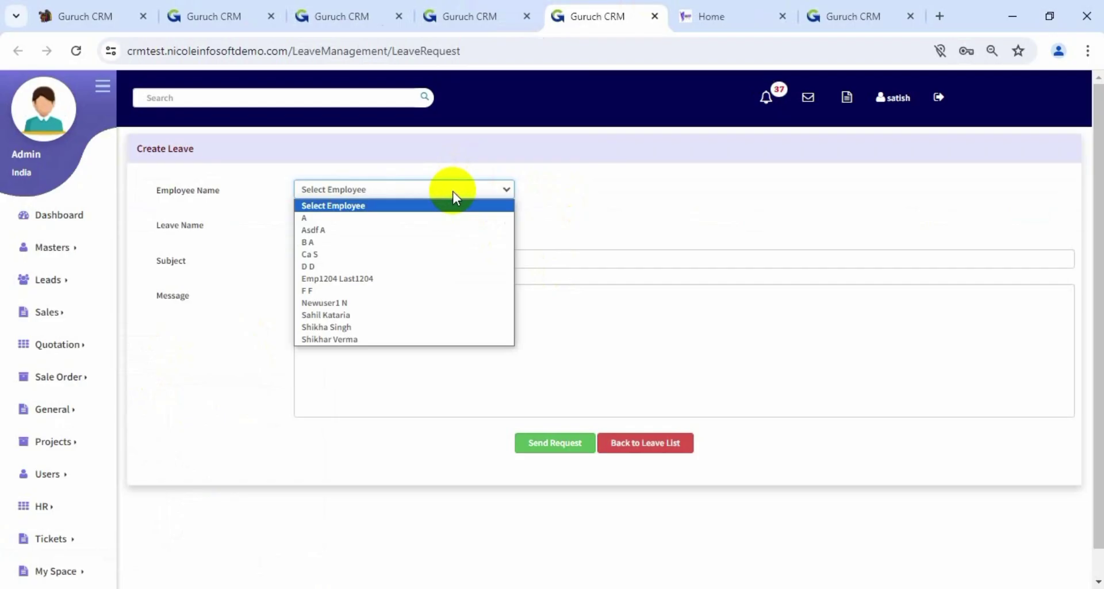
click(416, 330)
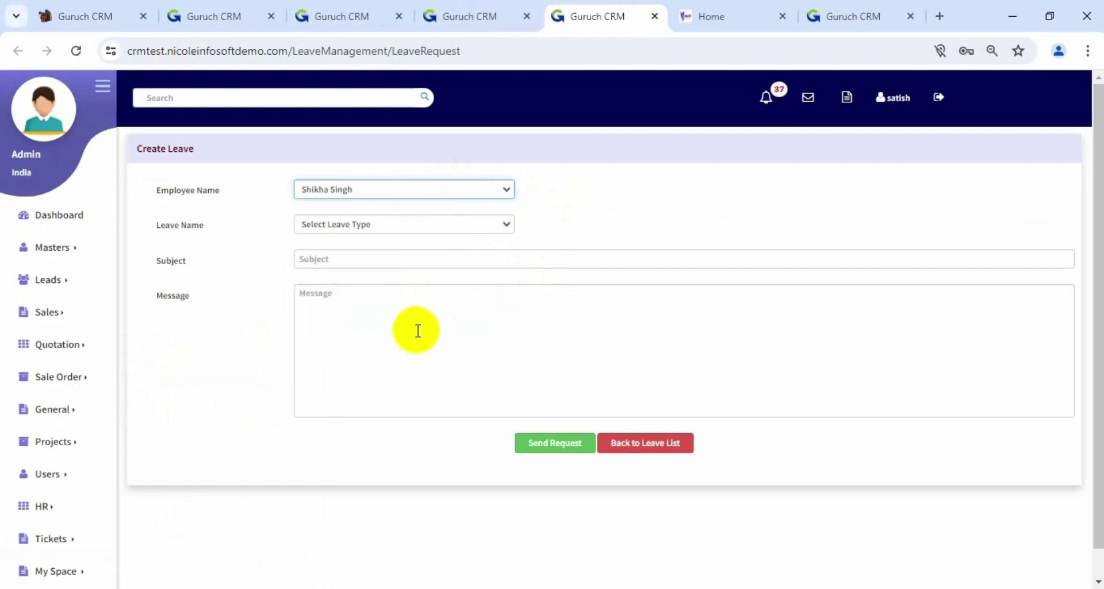
click(386, 222)
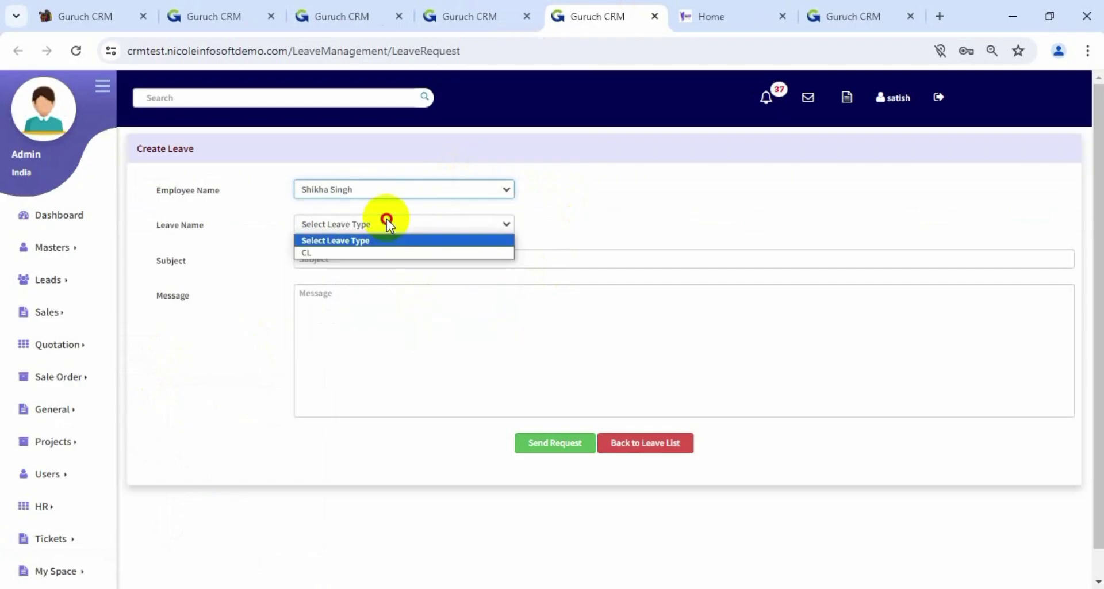
click(374, 256)
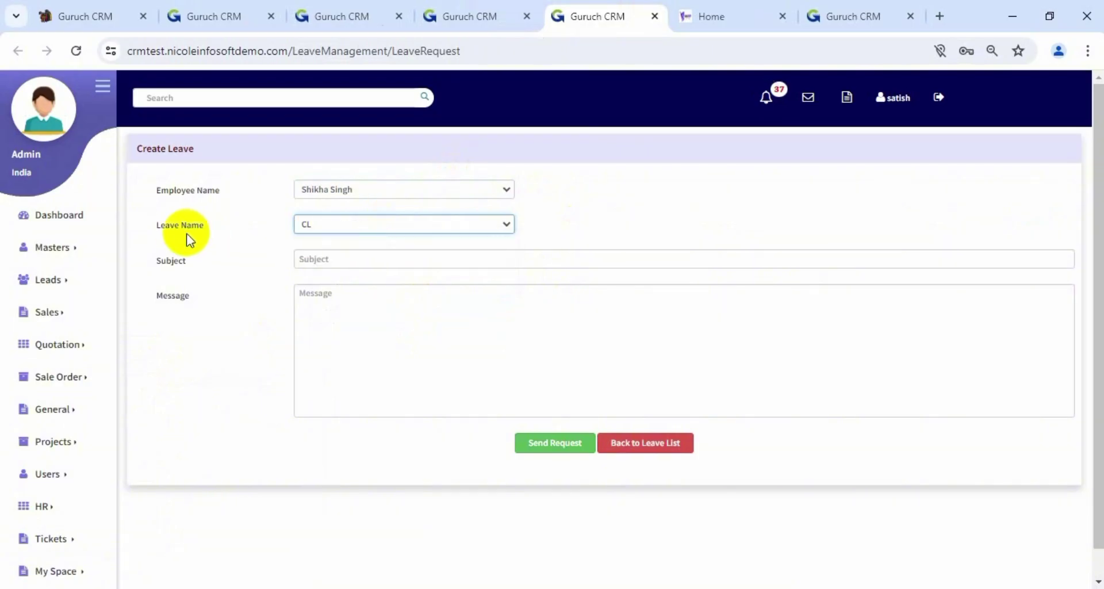
click(414, 219)
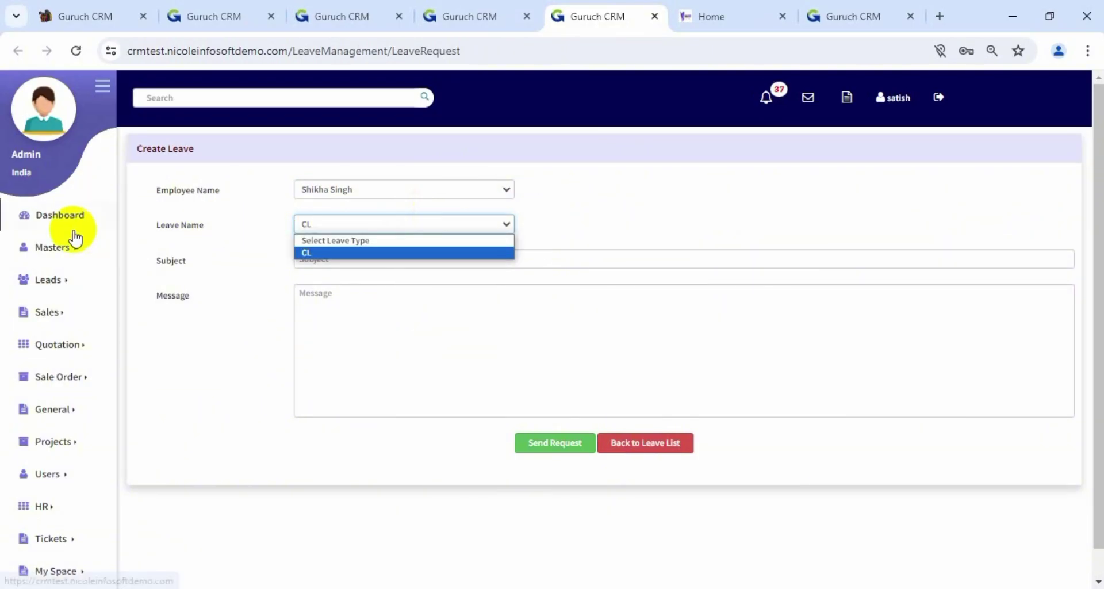
Open Masters > HR Management > Leave Names in a new tab
click(57, 245)
mouse_move(153, 313)
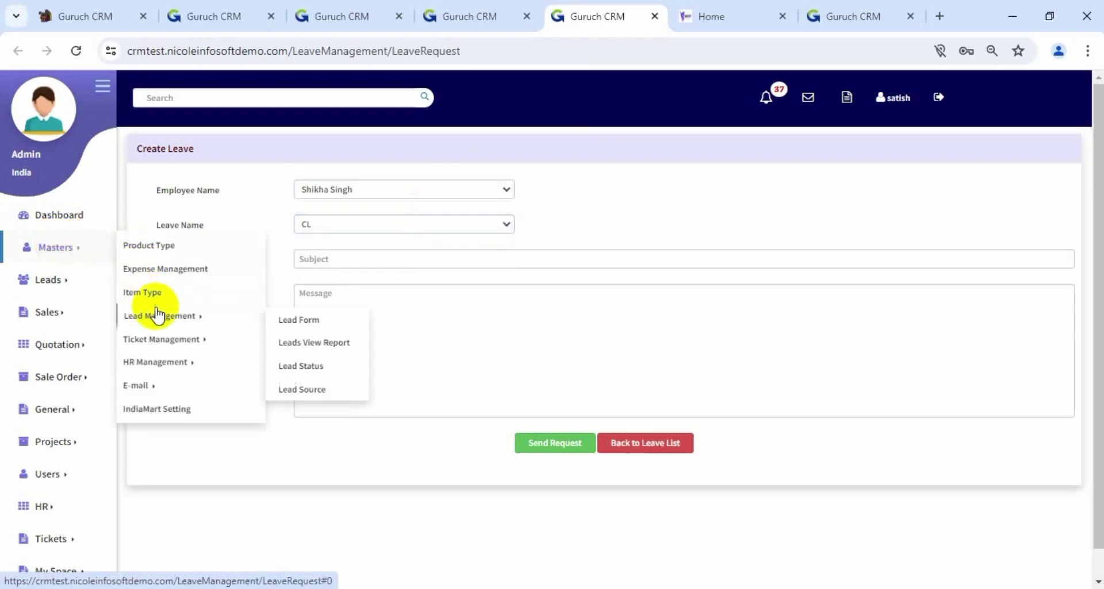
mouse_move(176, 363)
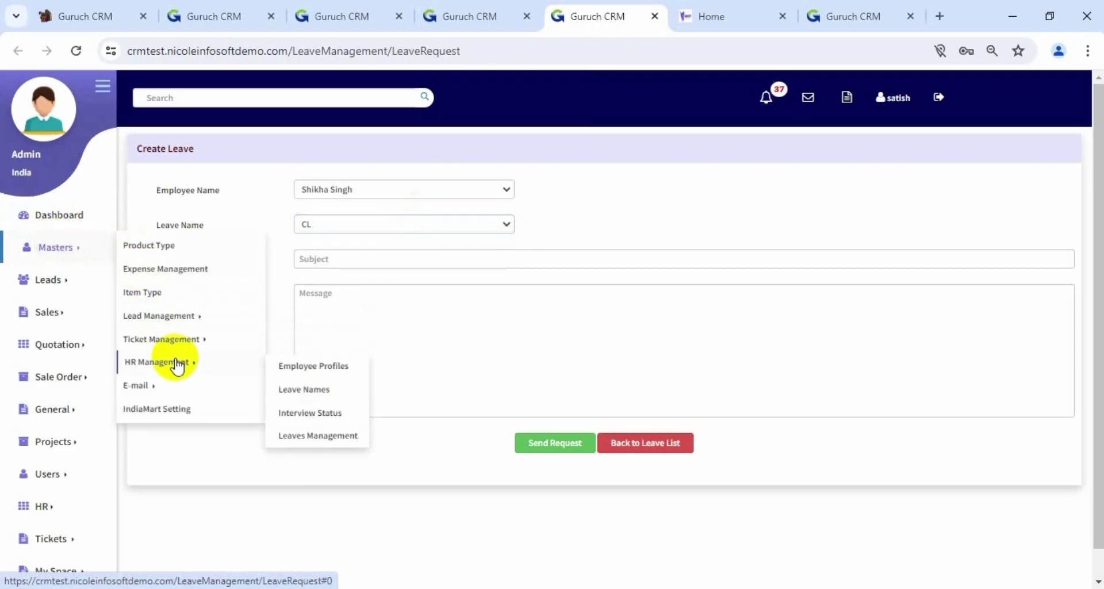
right_click(310, 393)
click(368, 230)
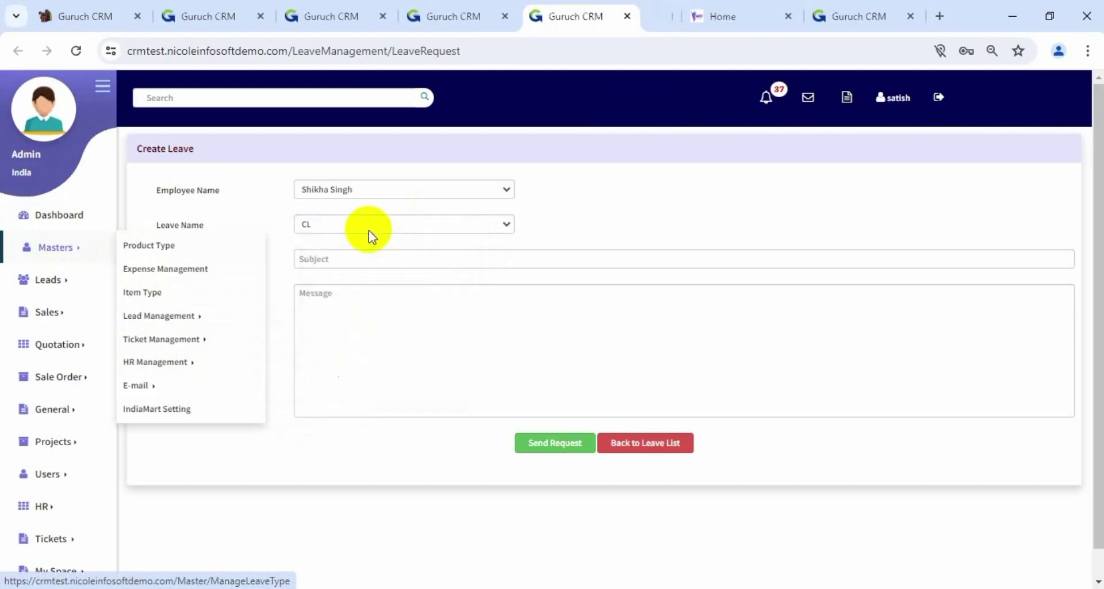
Save 'Sick leave' as a new leave name in Manage Leave Names
click(637, 17)
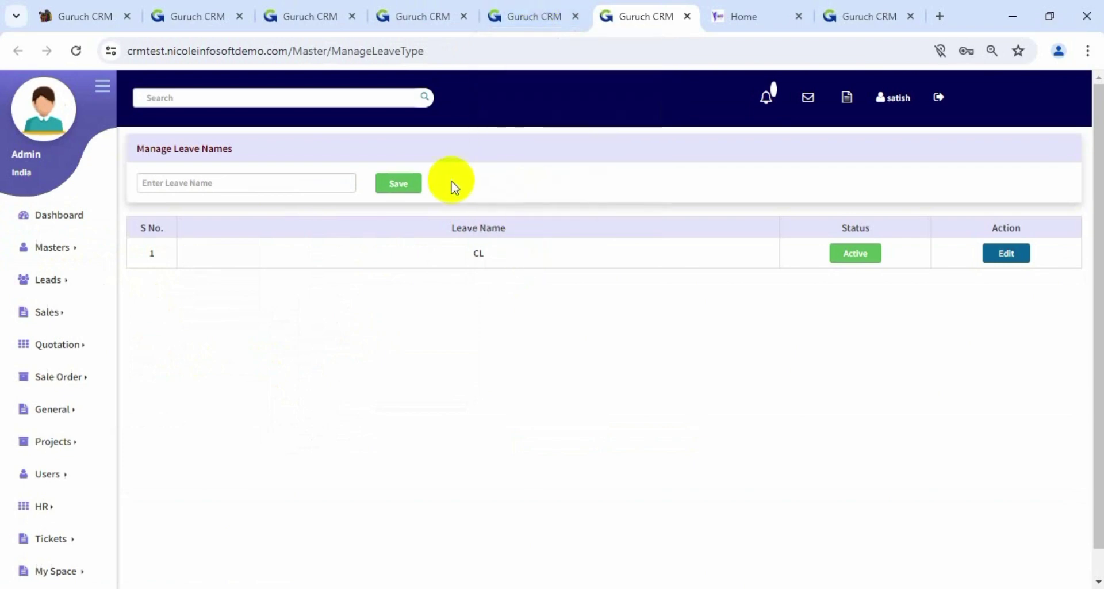
click(311, 183)
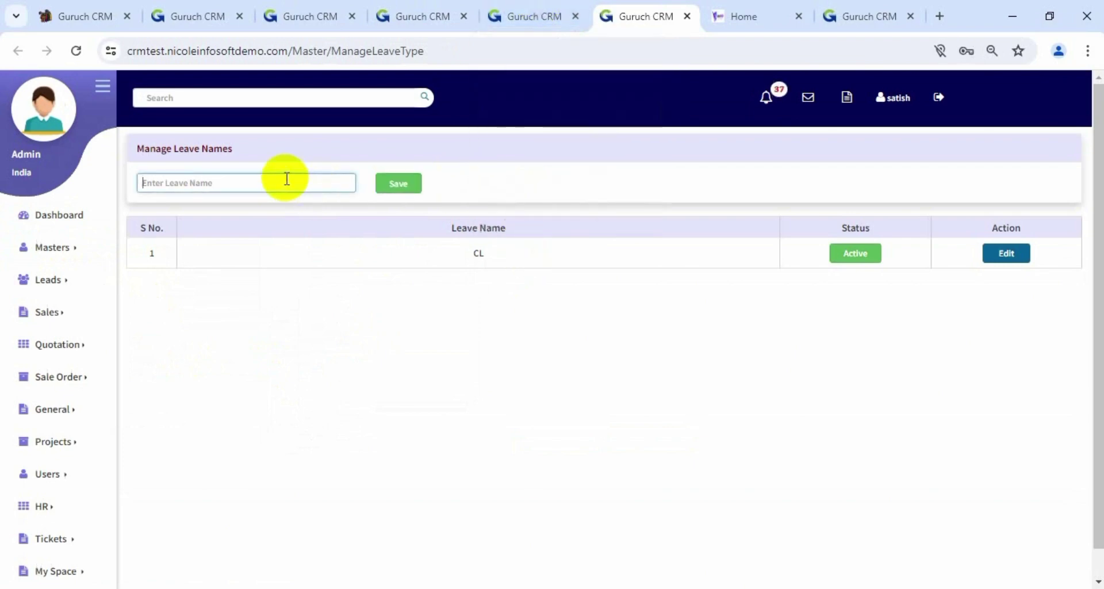
text(Sick leave)
click(411, 185)
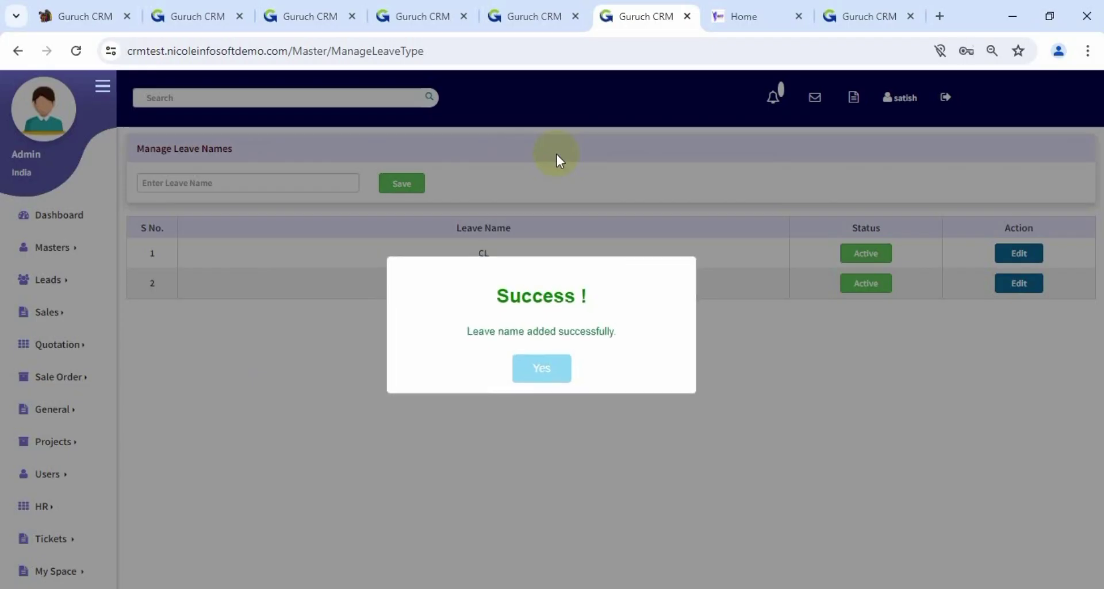
click(546, 370)
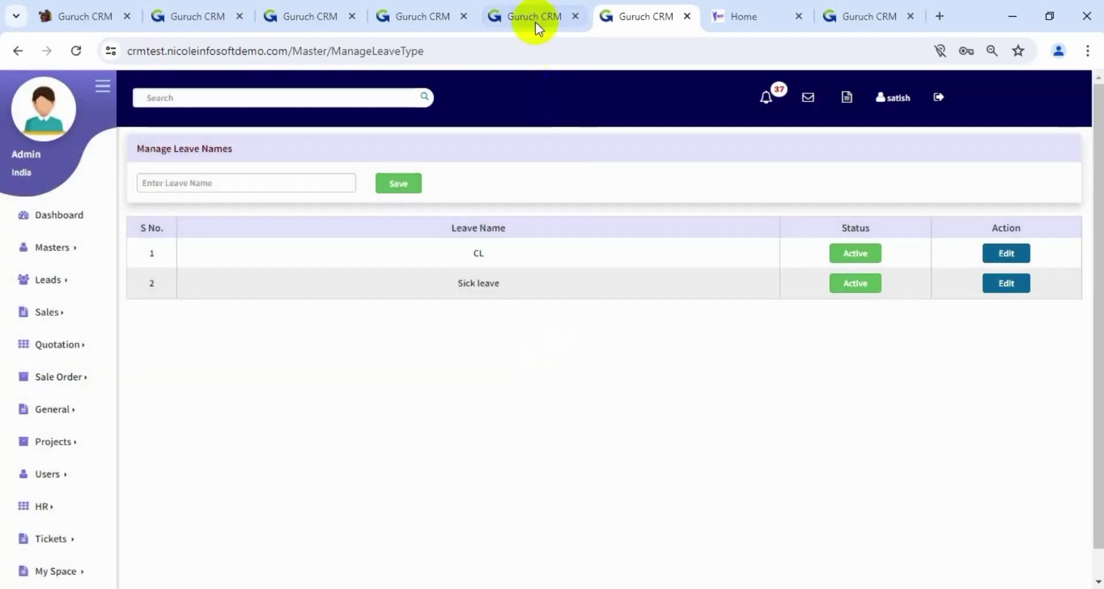
click(536, 22)
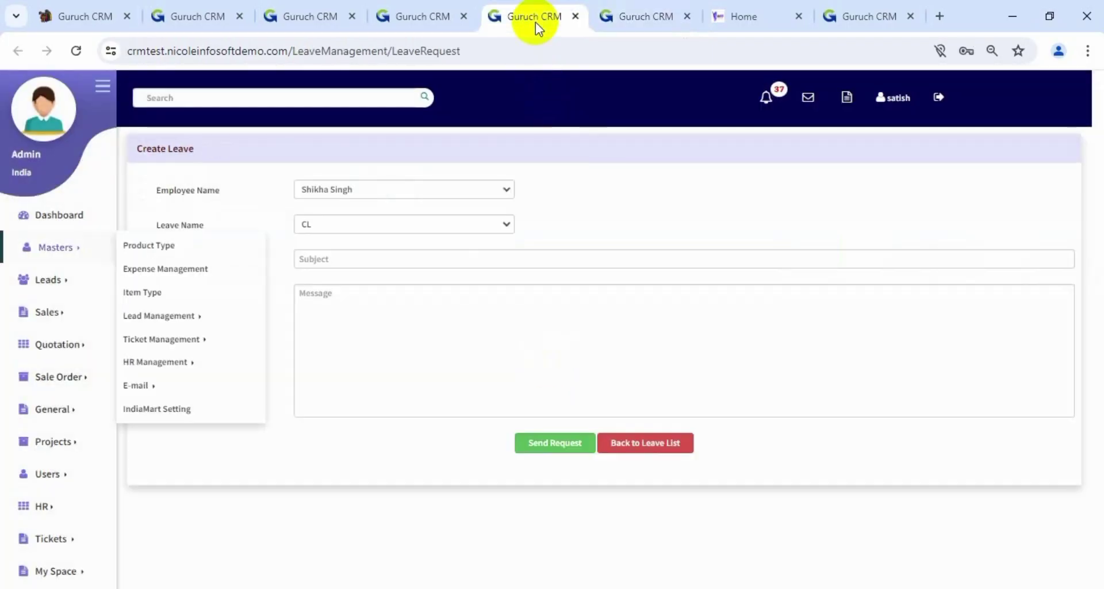
Reload the leave form, then choose the employee and leave type Sick Leave
click(405, 227)
click(76, 51)
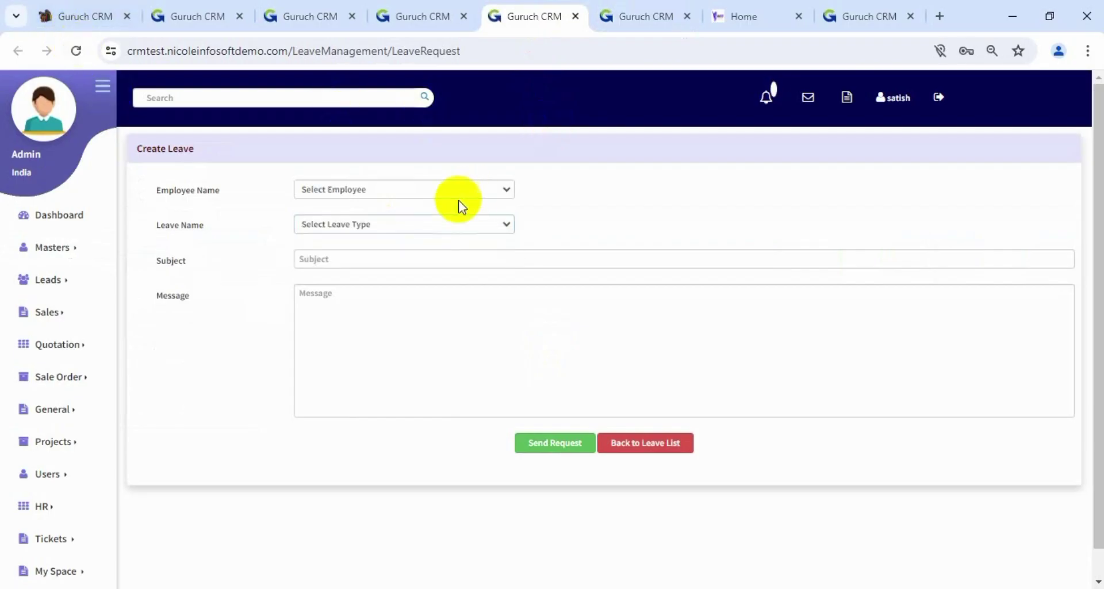
click(454, 226)
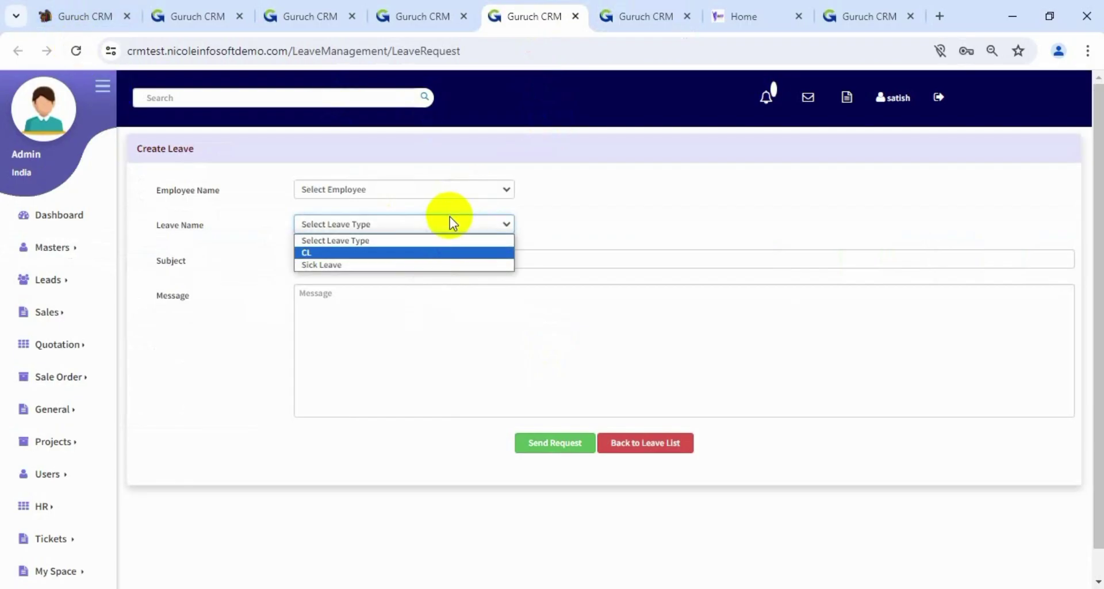
click(468, 182)
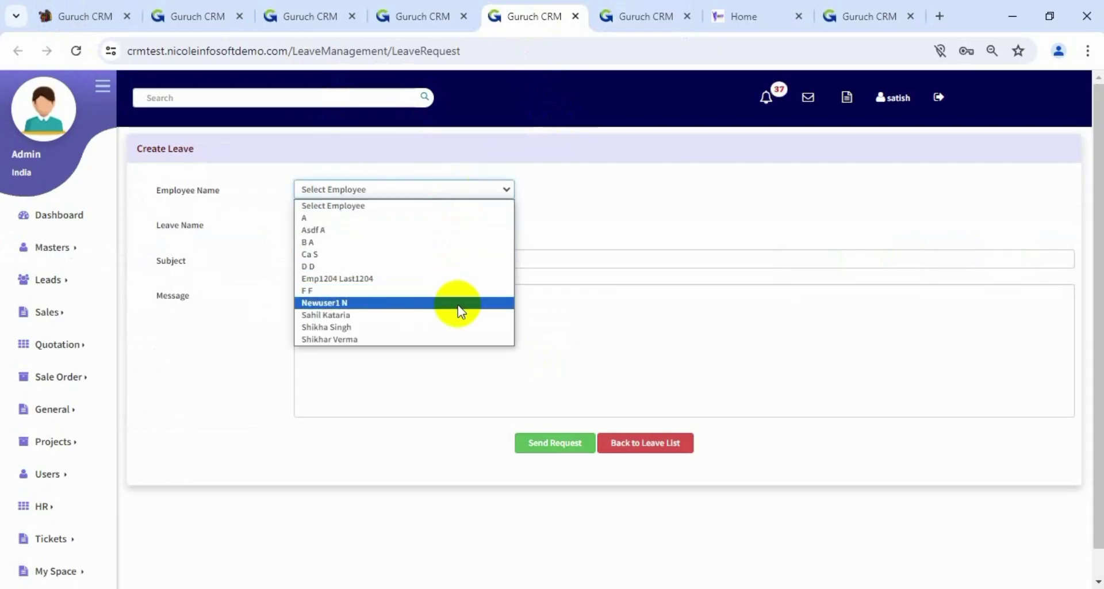
click(458, 326)
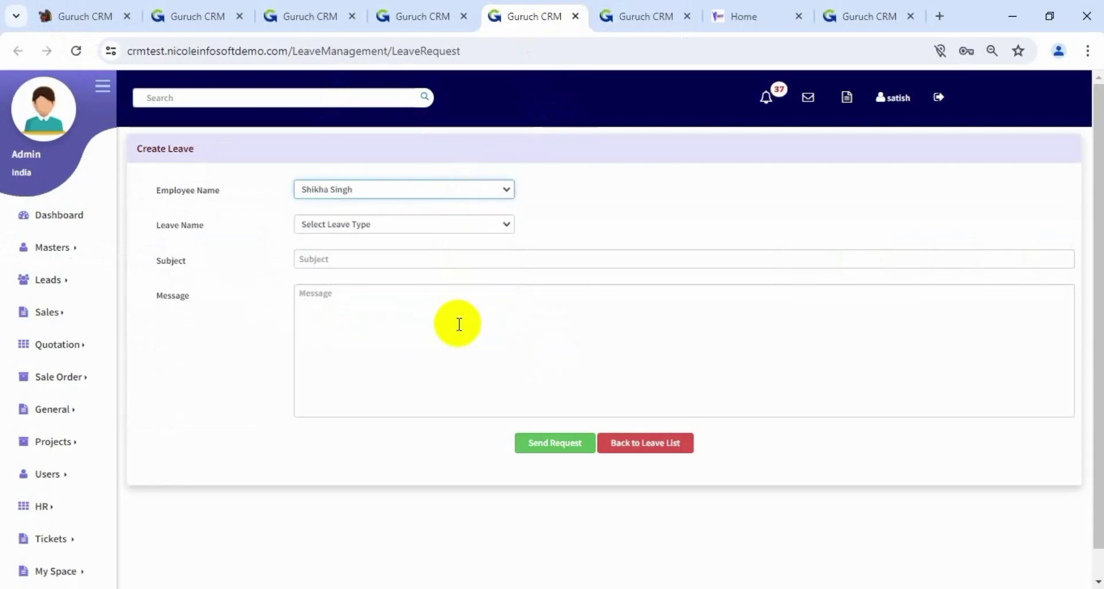
click(422, 225)
click(408, 264)
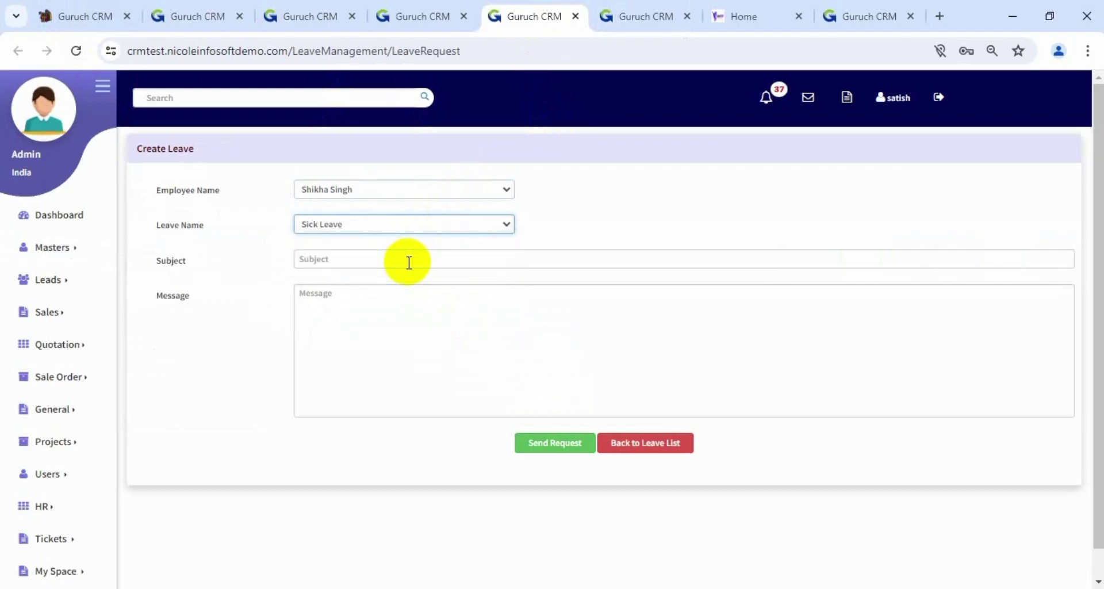
Enter subject 'Emergency sick leave' and message 'Got high fever', then send the request
click(409, 262)
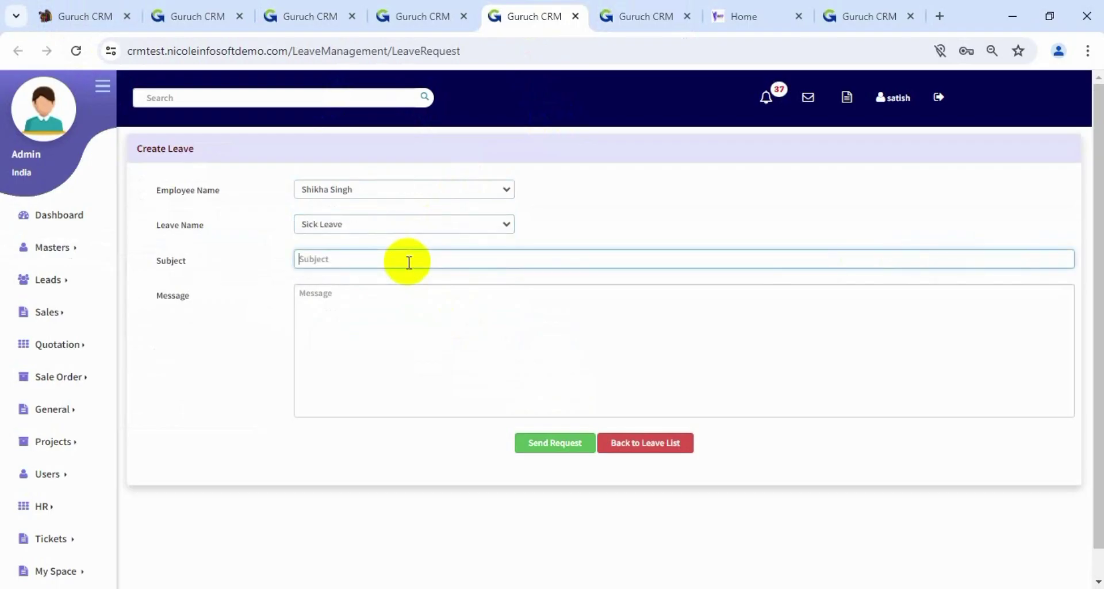
text(Emergency sick leave)
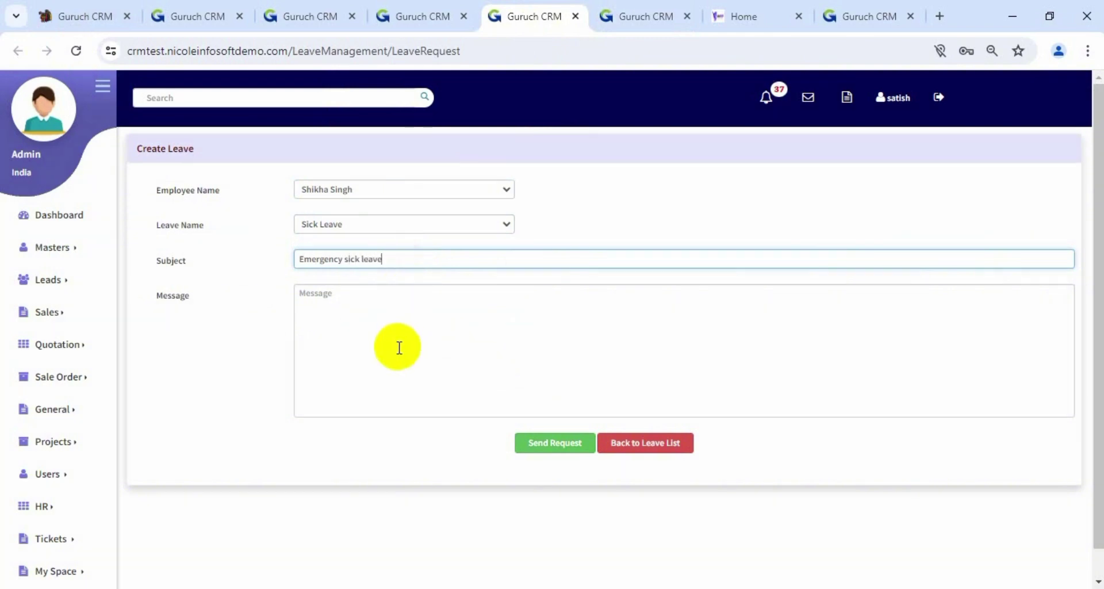
click(399, 348)
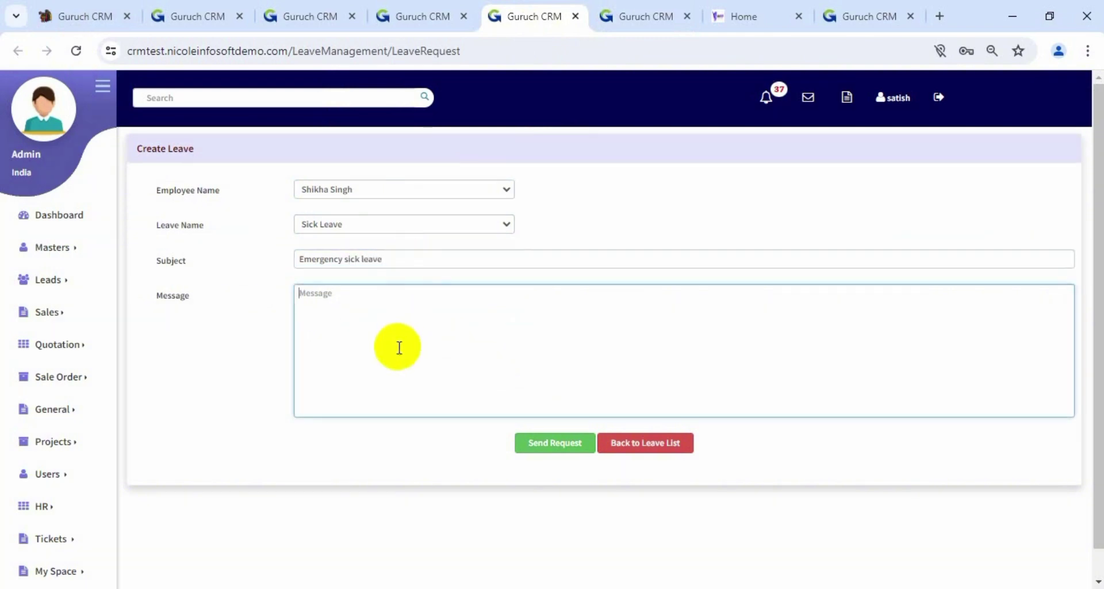
click(558, 442)
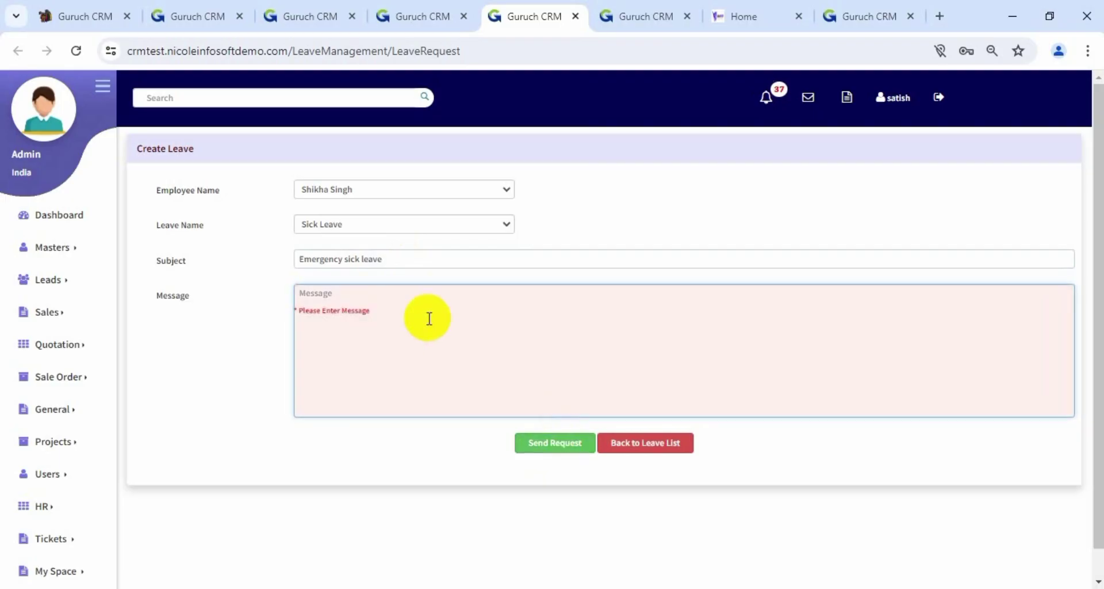
text(Got high fever)
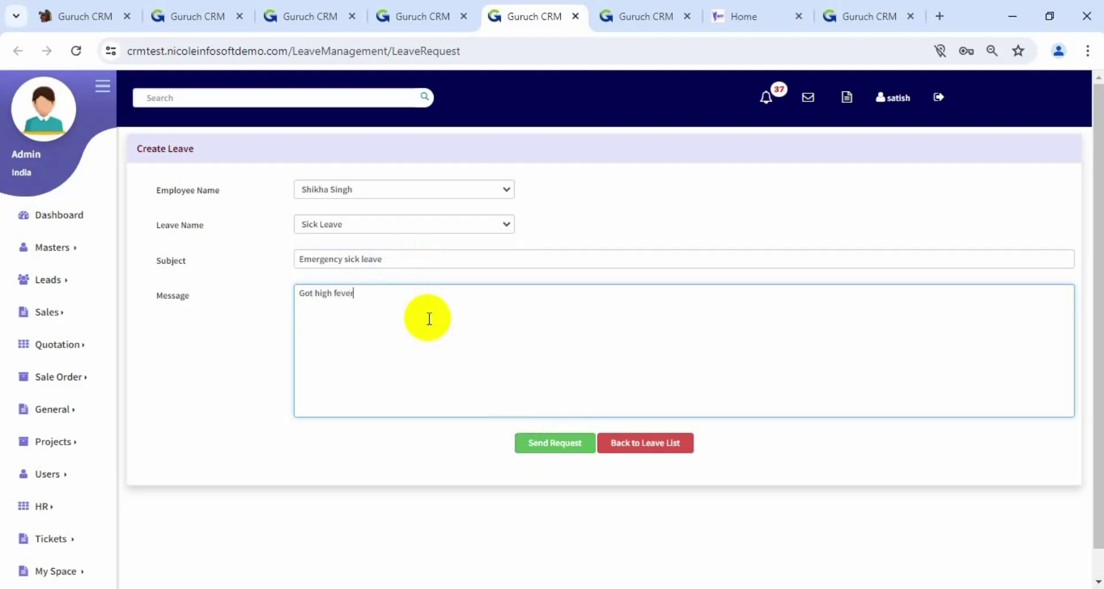
click(557, 448)
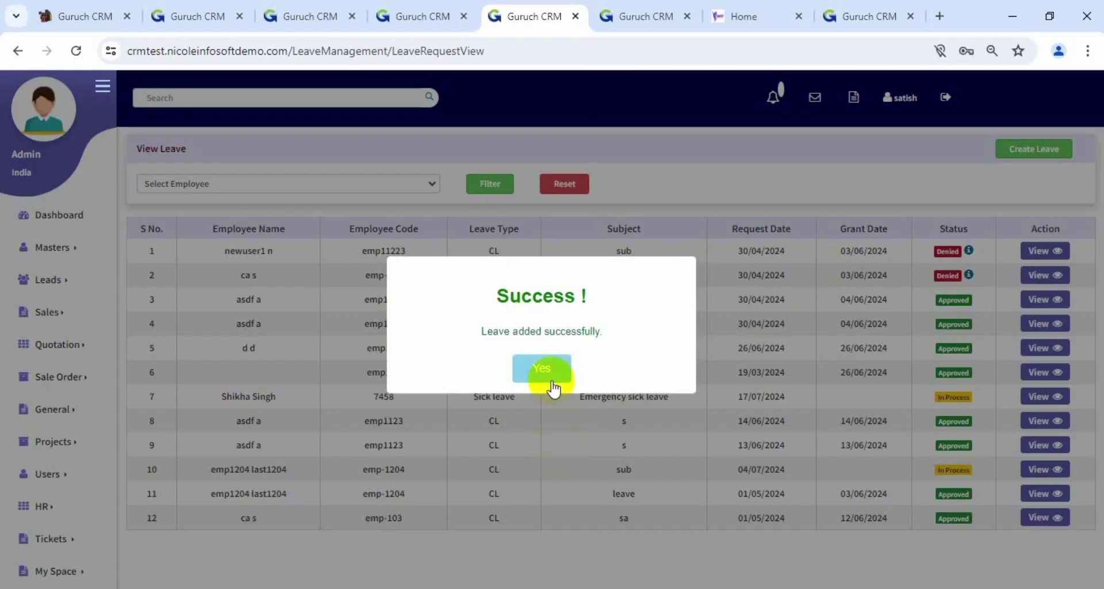
Dismiss the leave-added confirmation and go to HR's Employee Leave Requests list
click(552, 382)
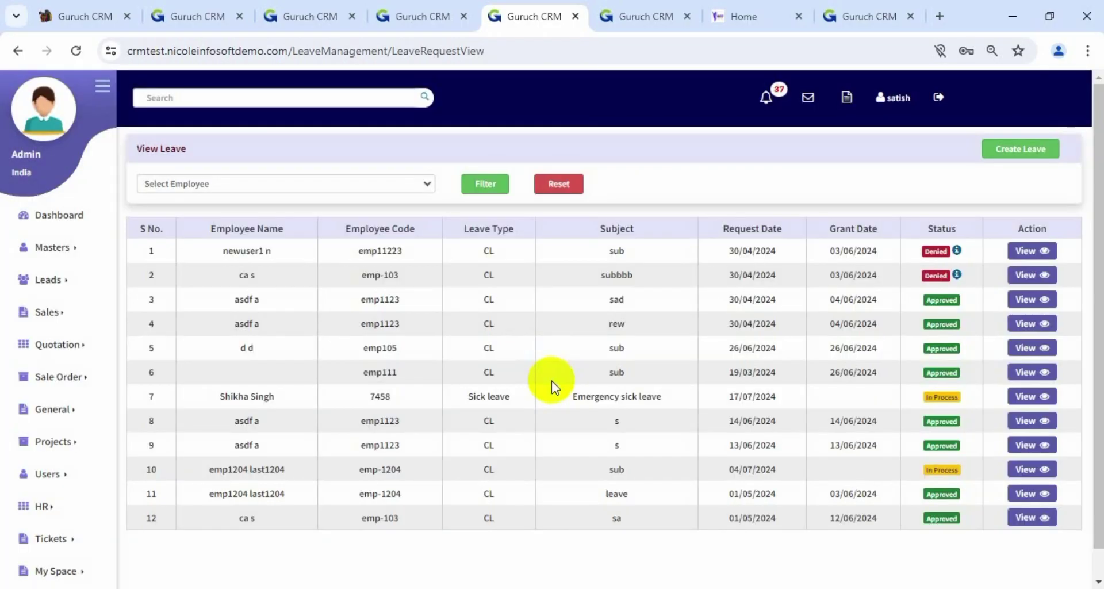
click(34, 519)
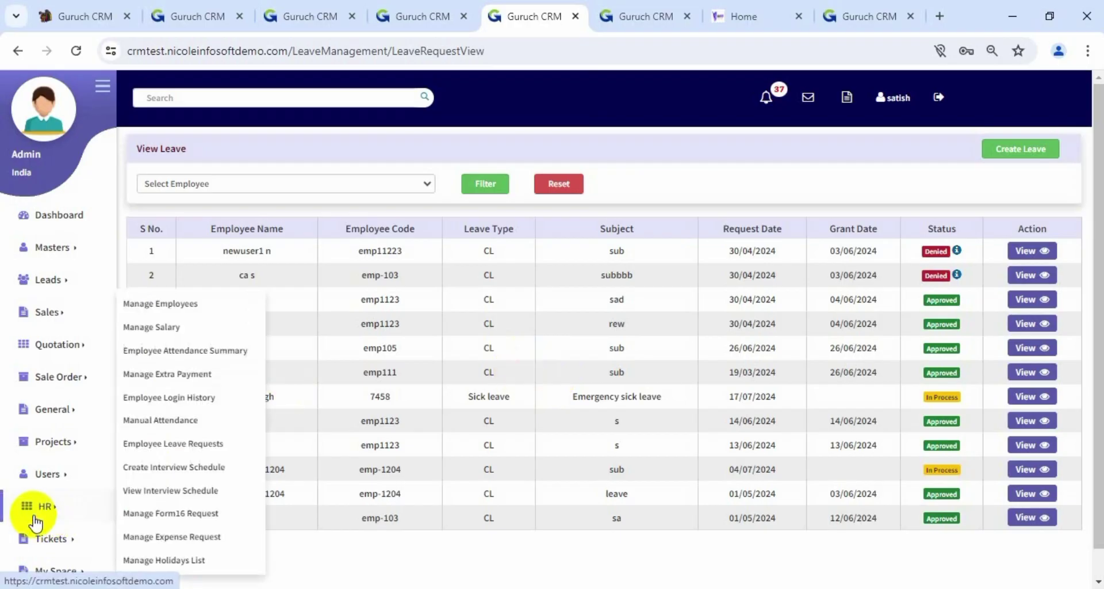
click(182, 445)
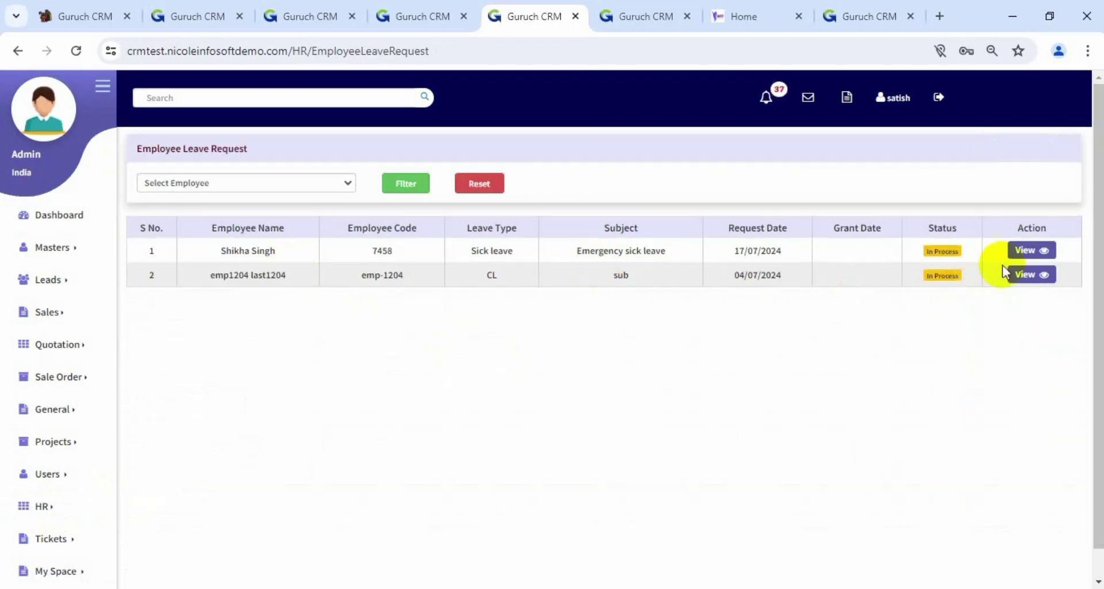
Open the Emergency sick leave request, set its status to Approved, and save it
click(1032, 251)
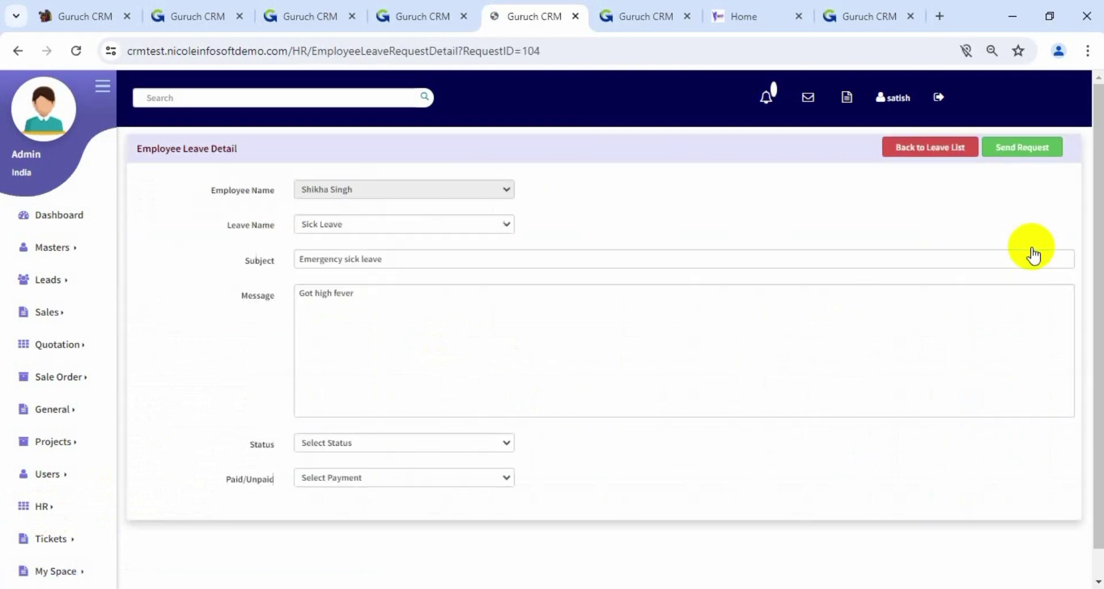
scroll(697, 338, down, 1)
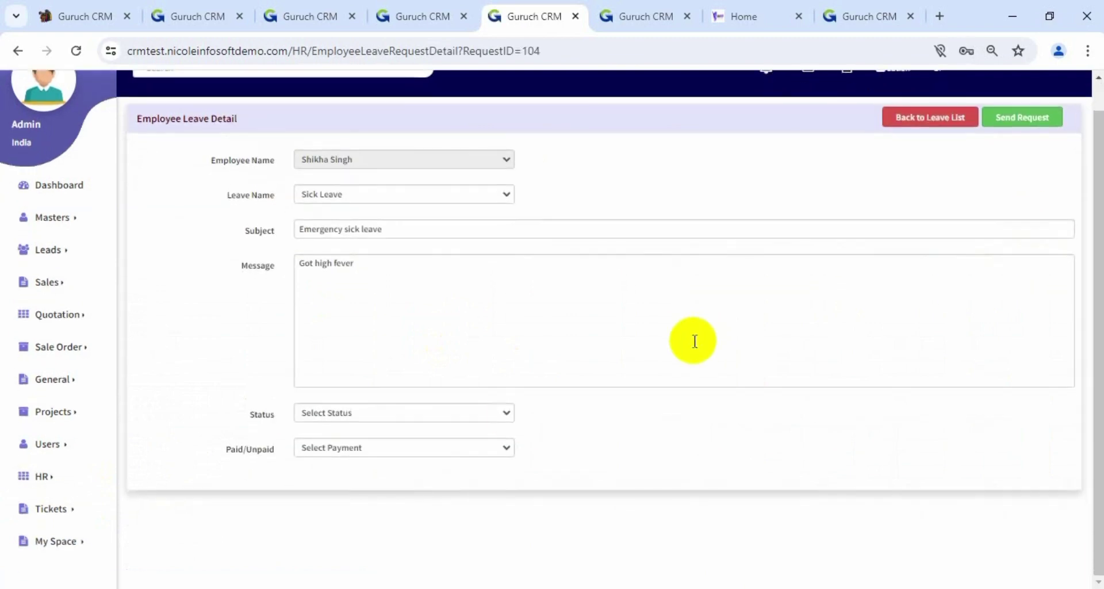
click(478, 414)
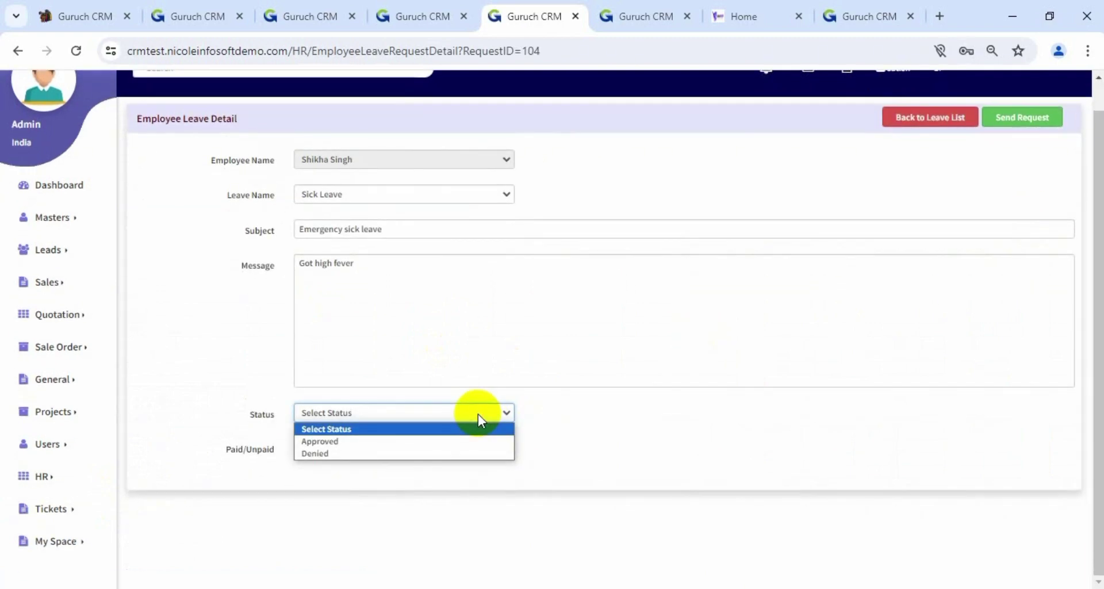
click(562, 411)
click(453, 449)
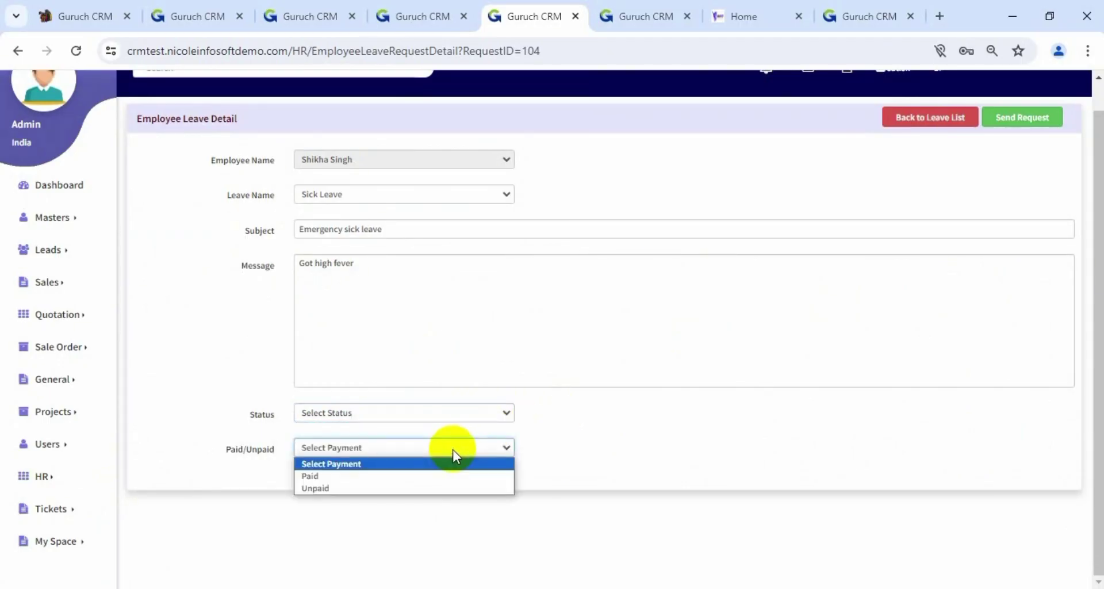
click(707, 463)
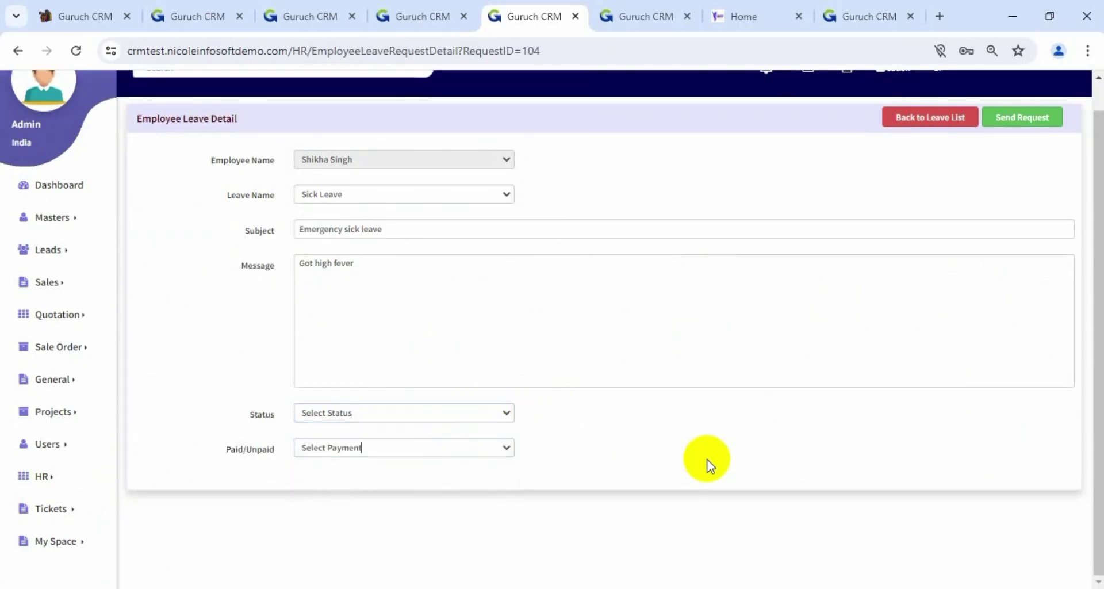
click(464, 416)
click(450, 443)
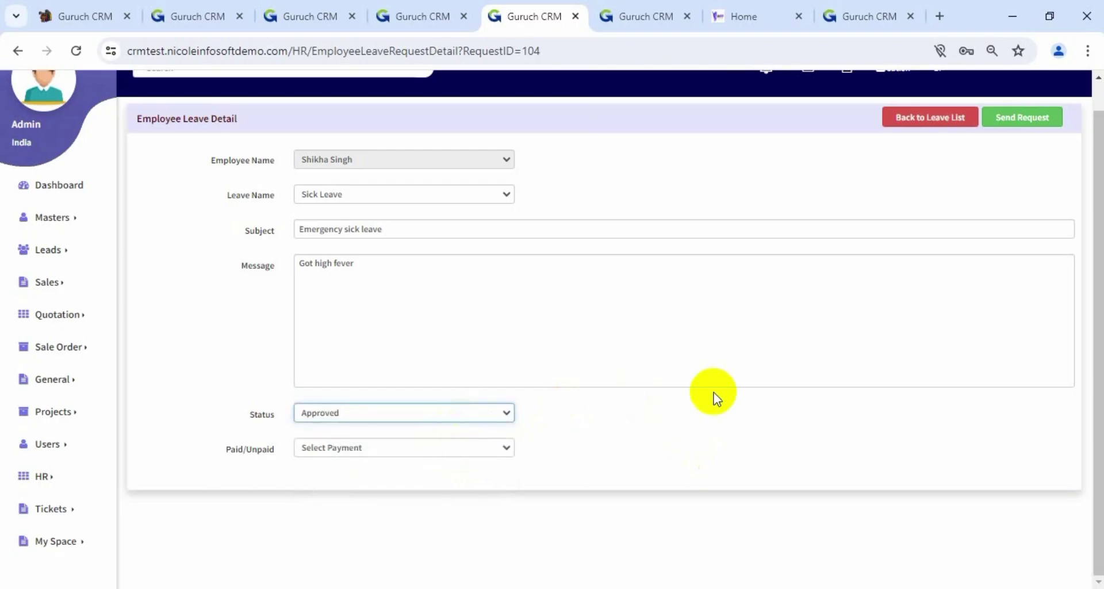
scroll(713, 391, up, 1)
click(1021, 147)
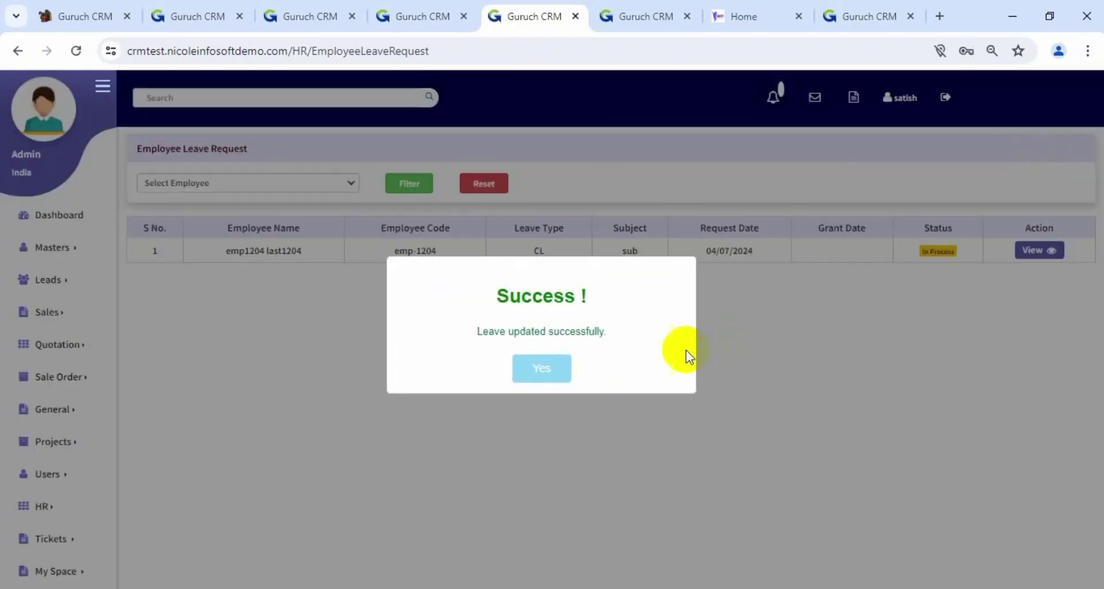
click(523, 375)
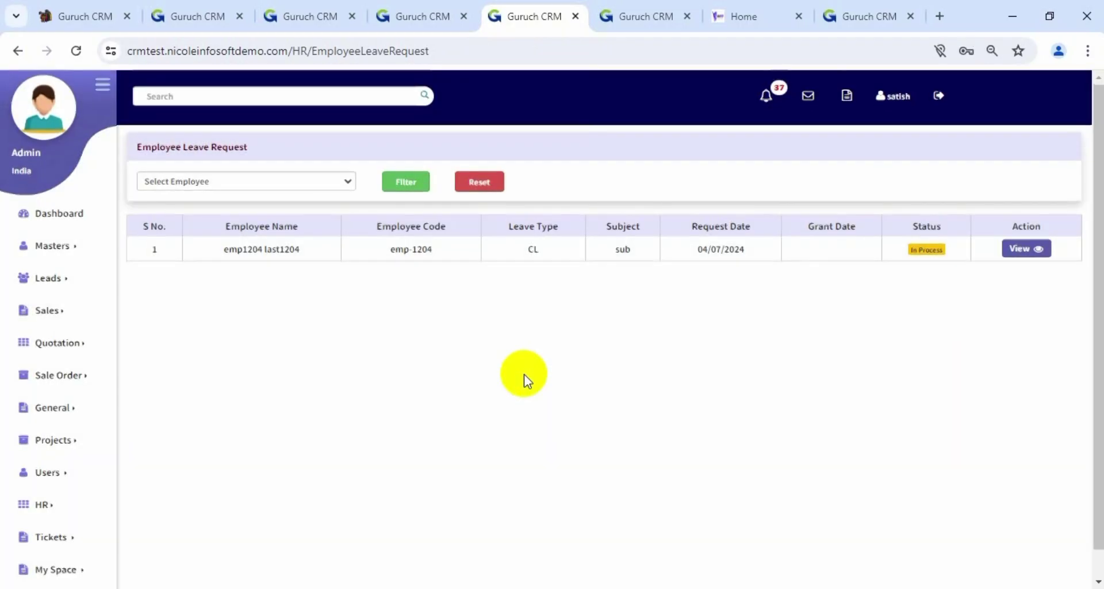
In My Space > View Leaves, check row 7's approved sick leave and its details
scroll(524, 379, down, 1)
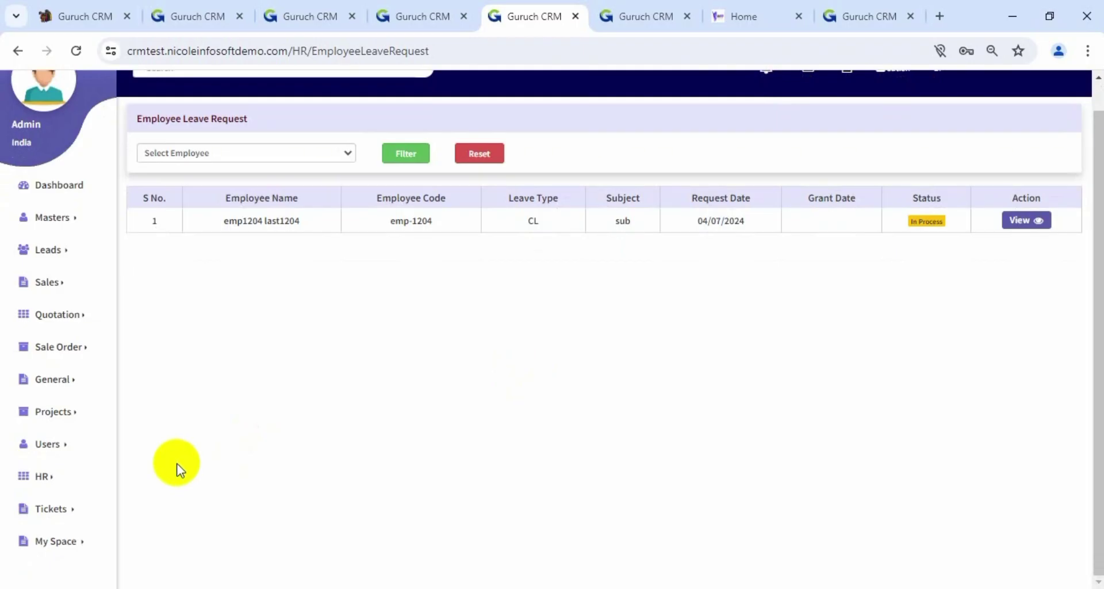
click(74, 538)
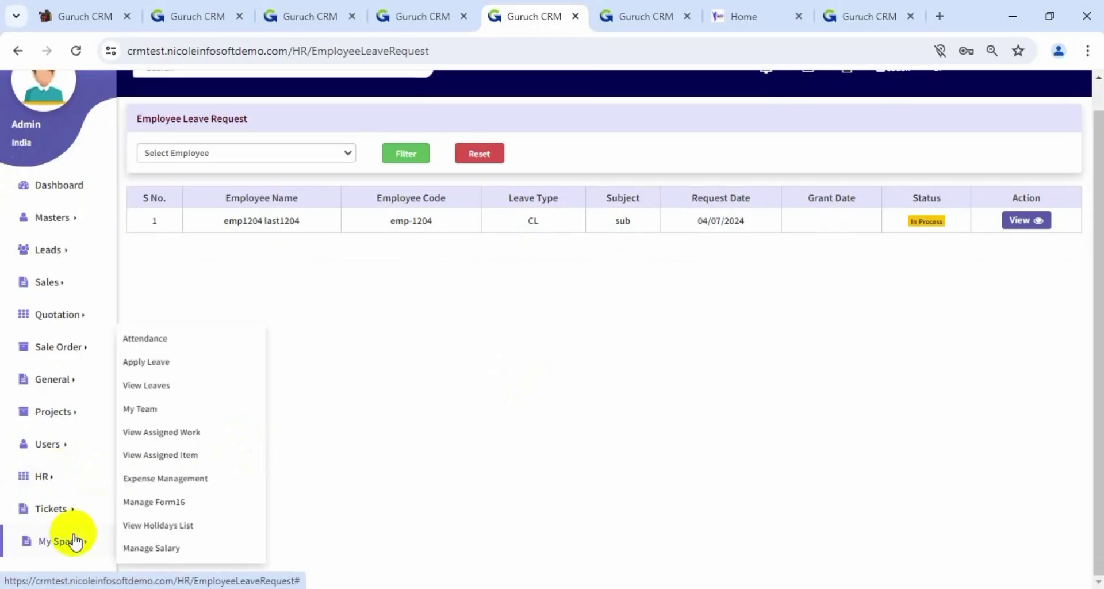
click(159, 383)
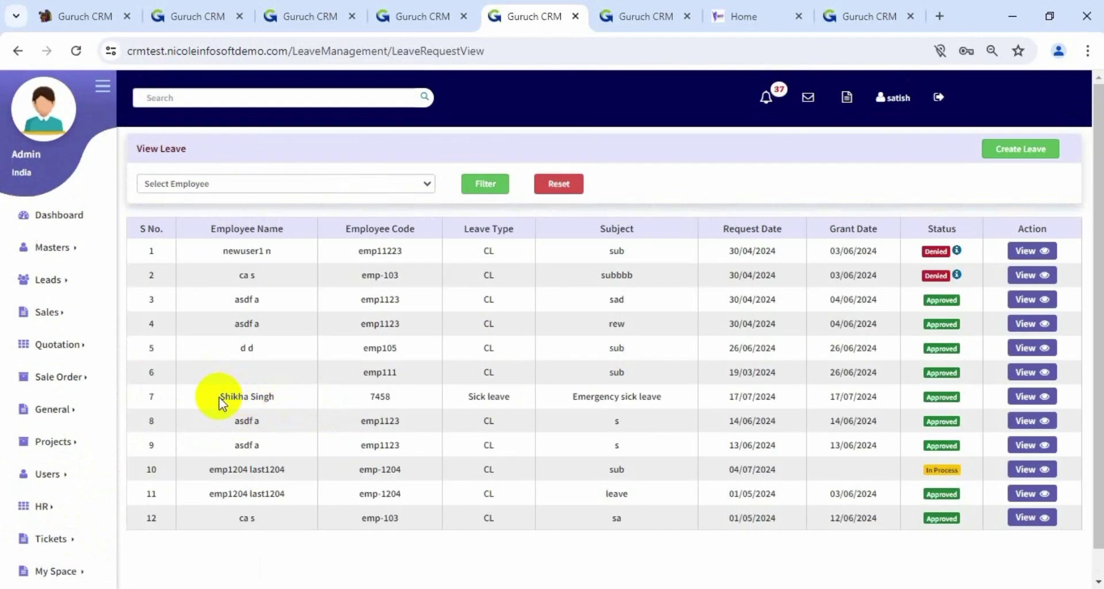
drag(221, 398, 846, 391)
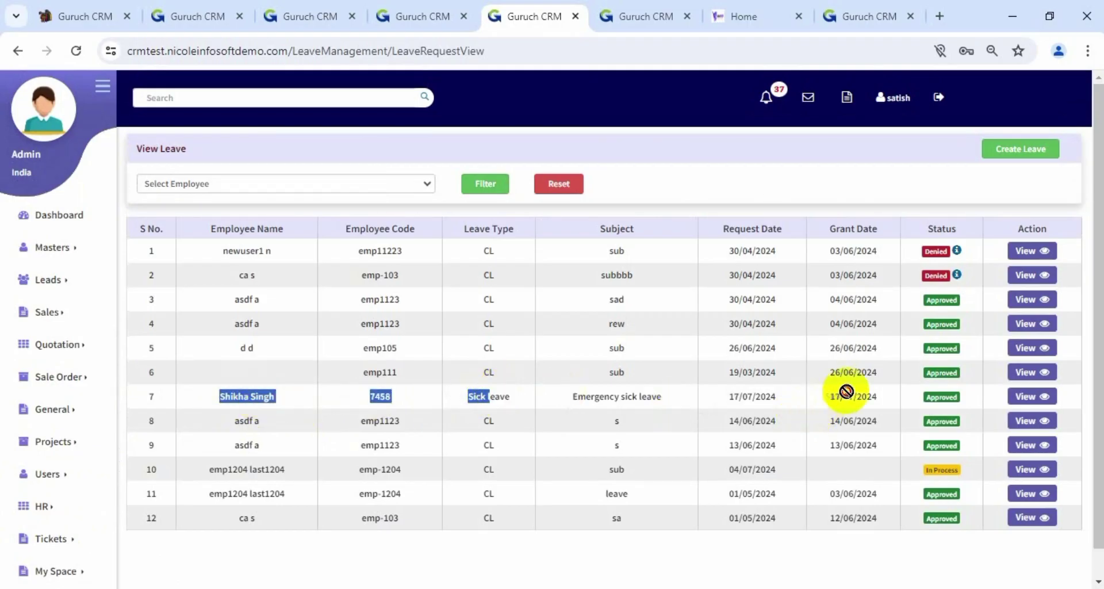
click(1017, 397)
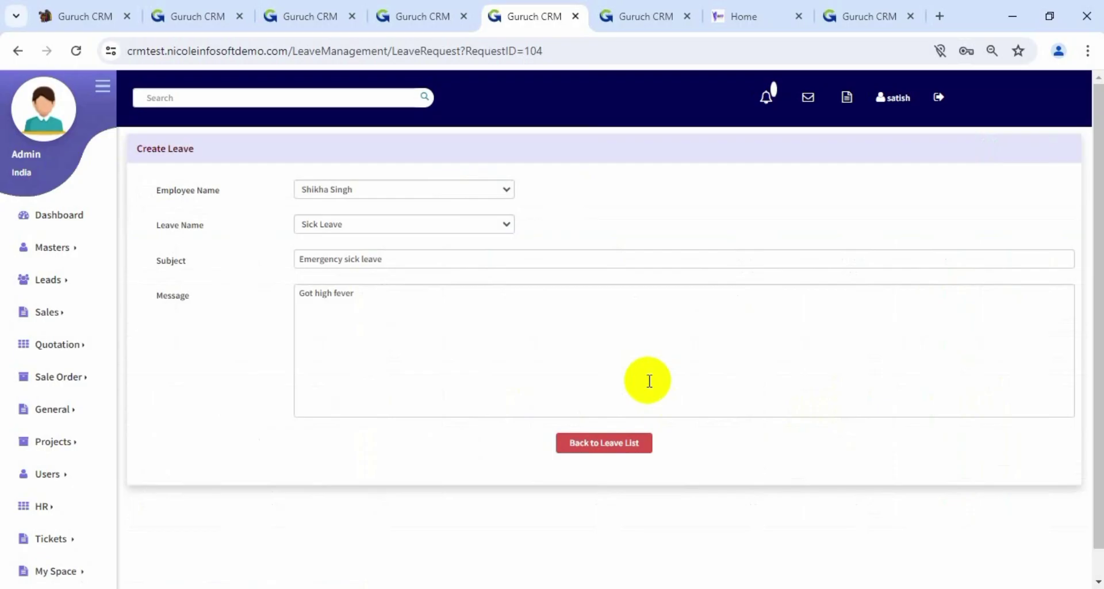
click(18, 51)
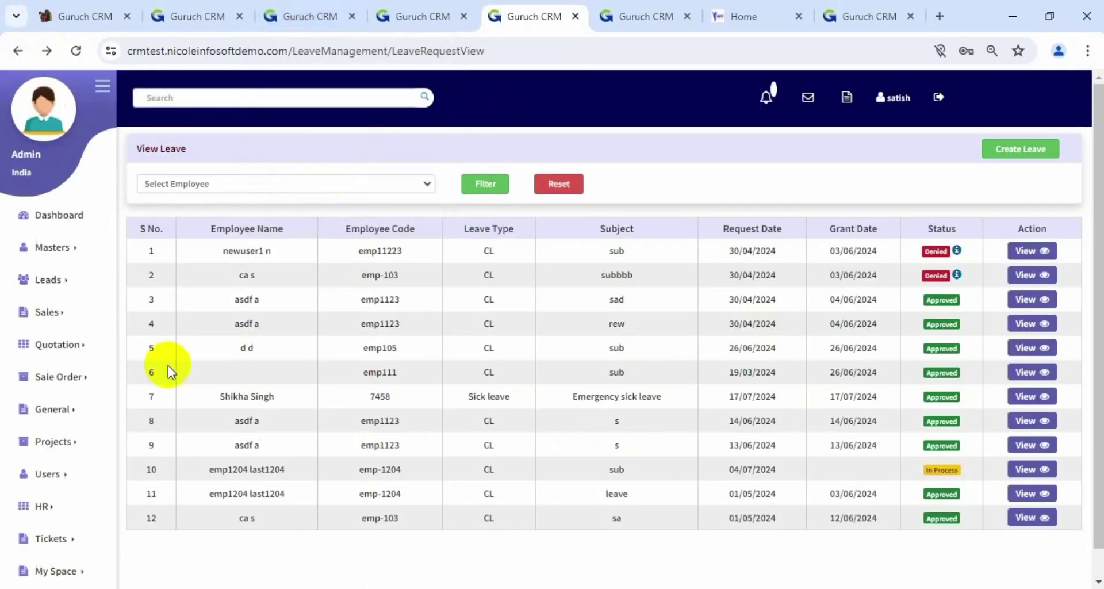
Bring up link options for the HR interview scheduling page
mouse_move(50, 505)
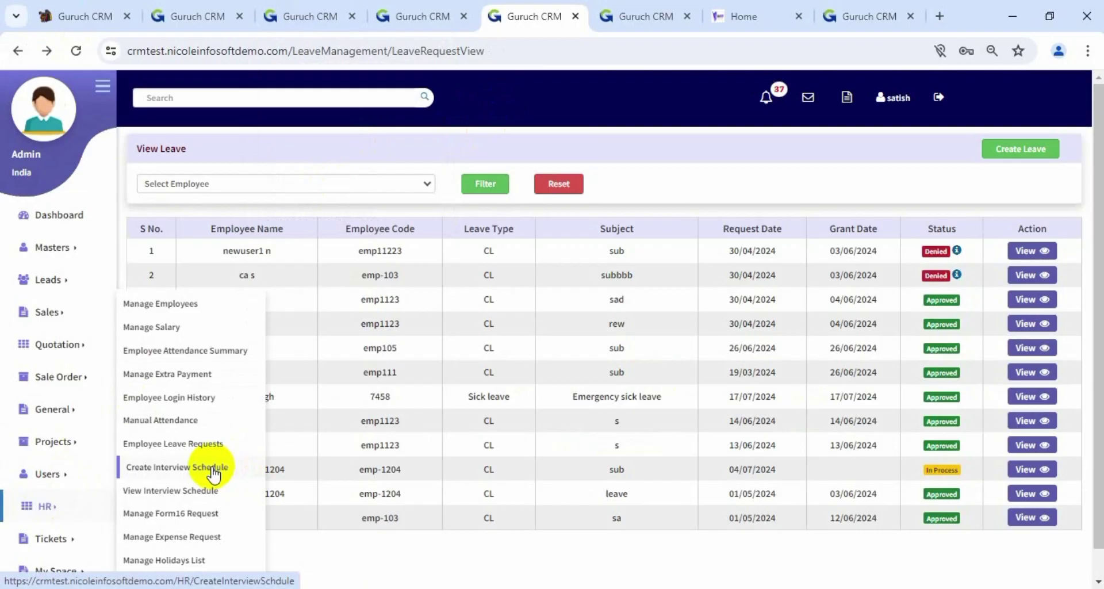
scroll(214, 474, down, 1)
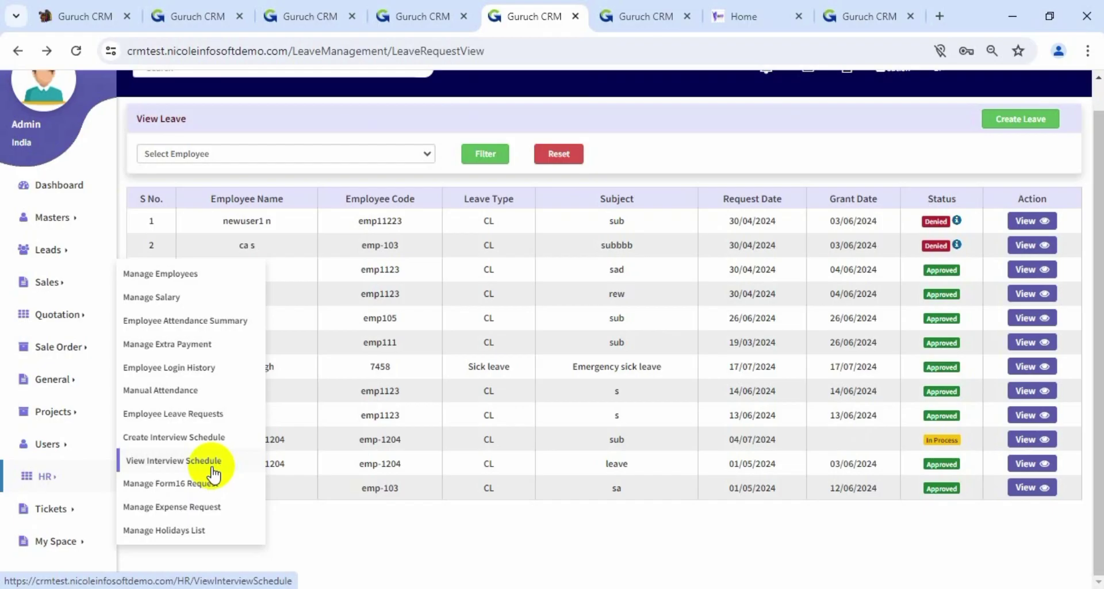
right_click(193, 432)
Open interview scheduling in a new tab and bring that tab forward
click(249, 272)
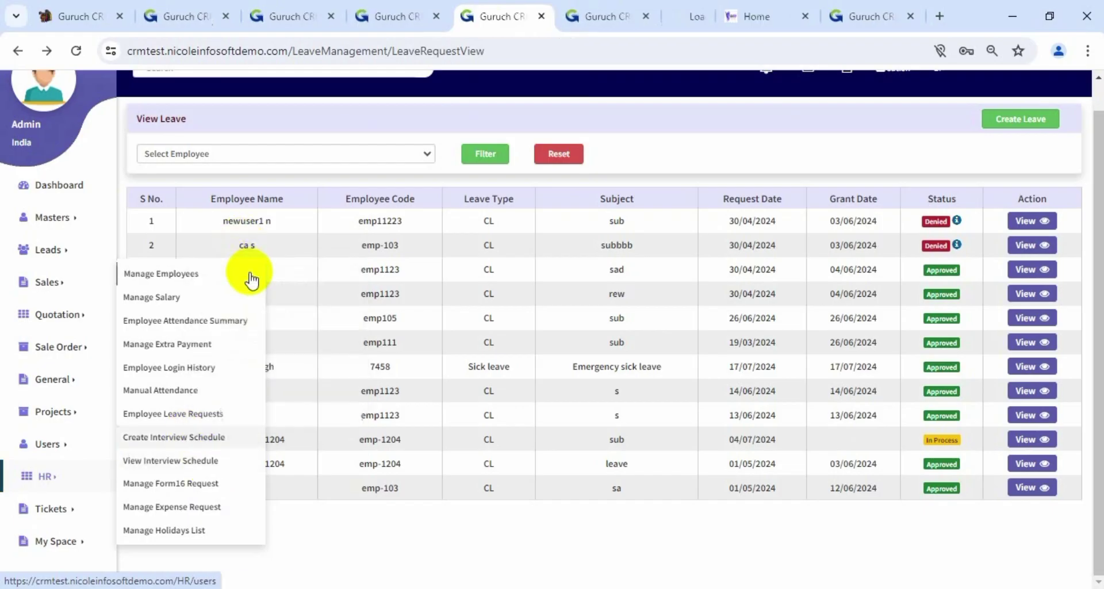
click(511, 18)
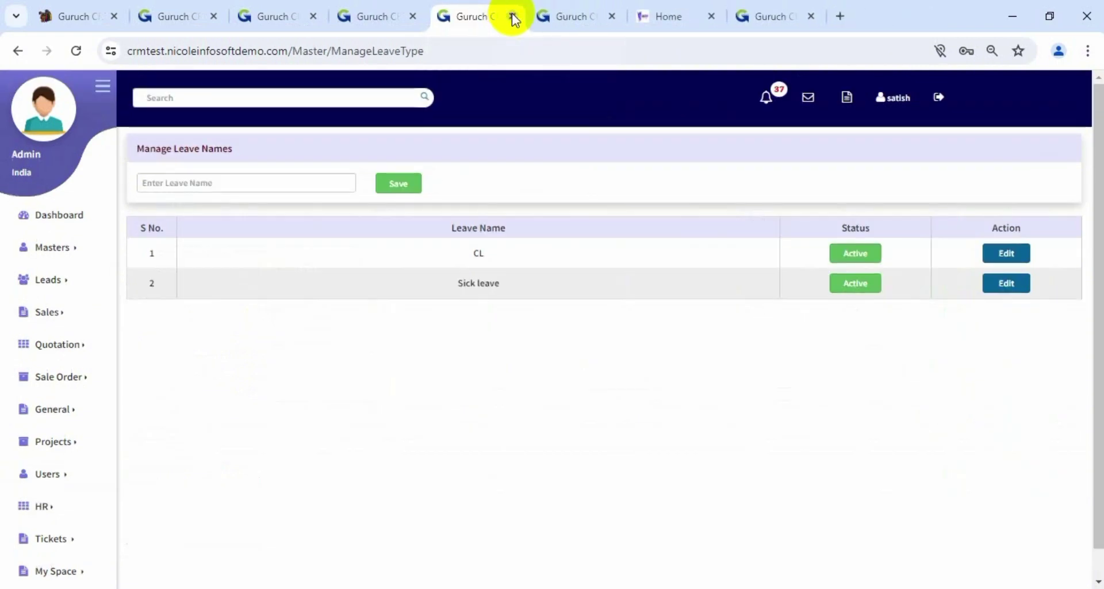
click(511, 18)
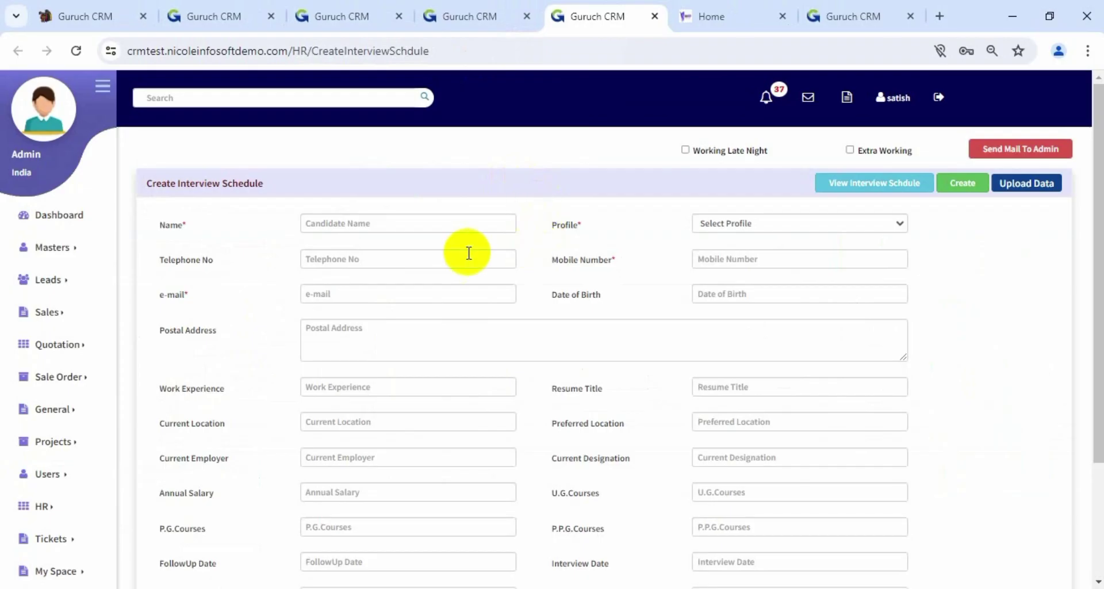
Scroll through the blank Create Interview Schedule form, checking the candidate profile choices
scroll(468, 252, down, 1)
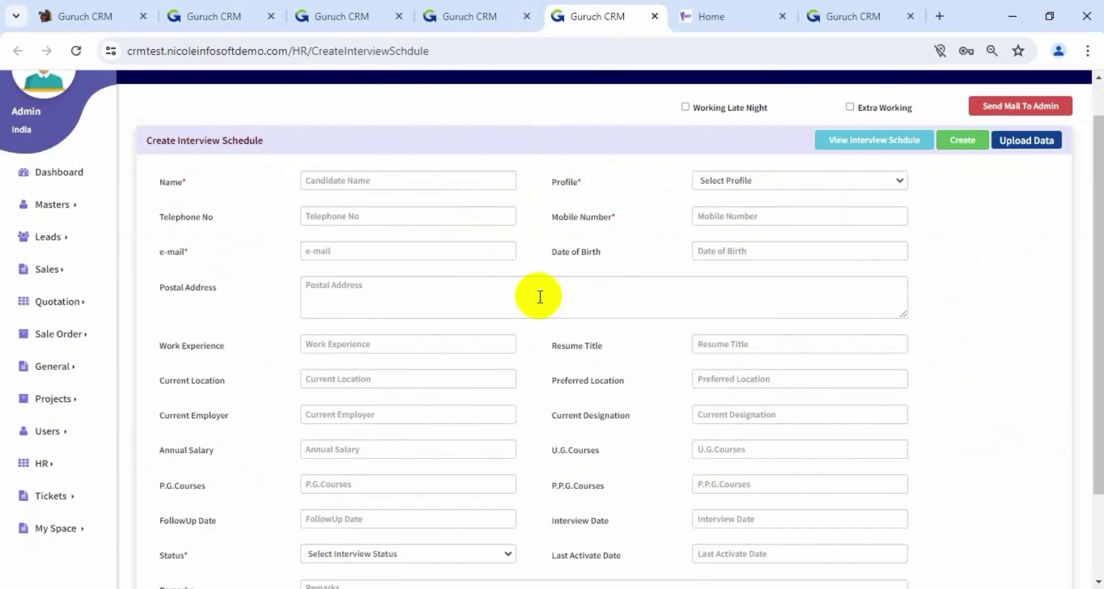
click(796, 181)
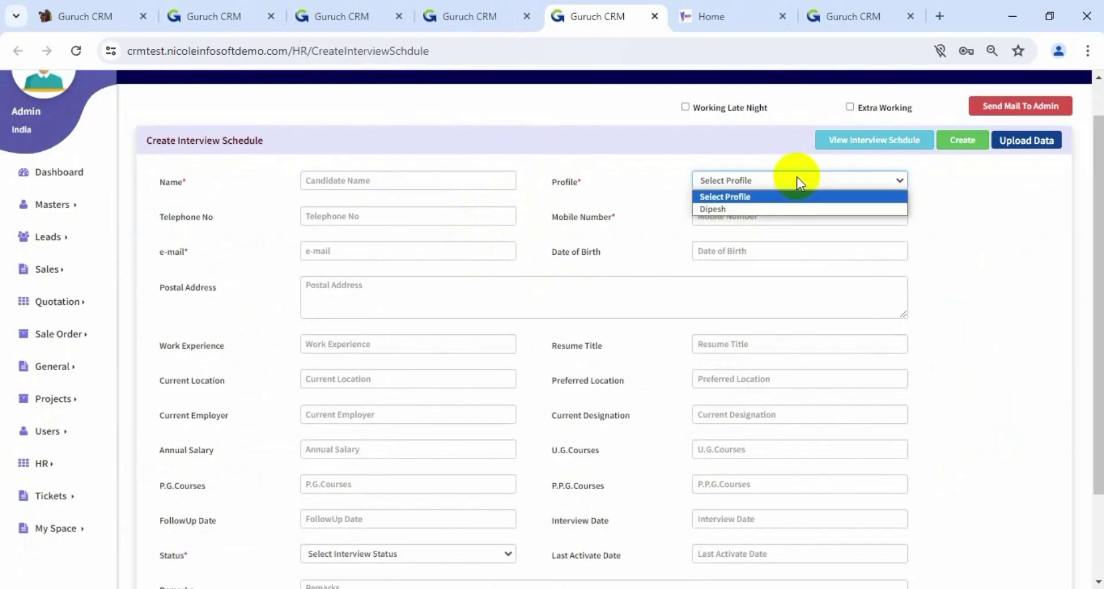
click(581, 180)
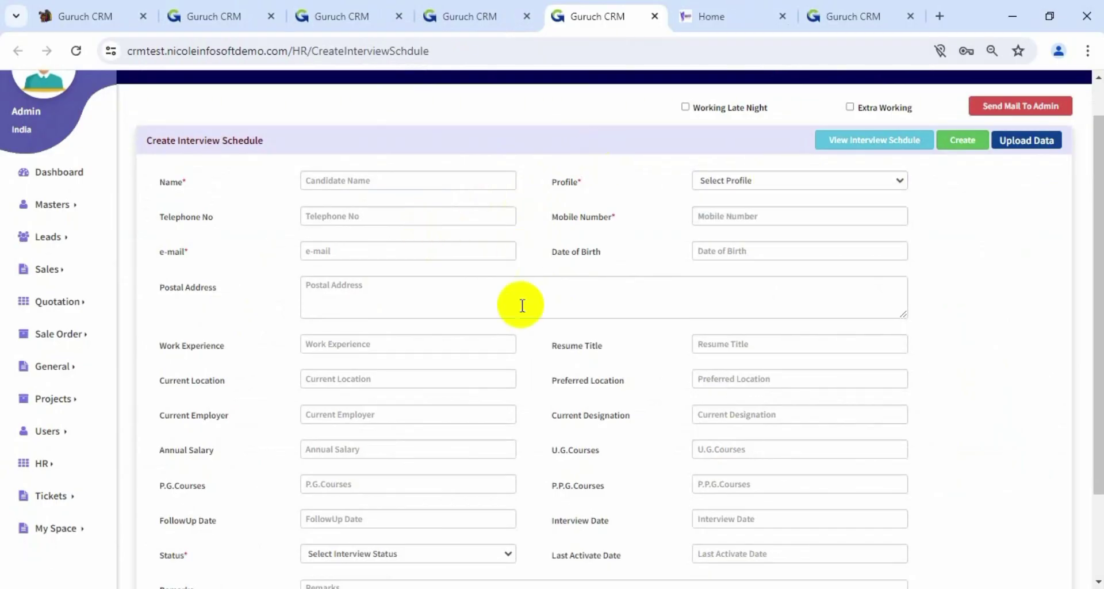
scroll(512, 311, down, 2)
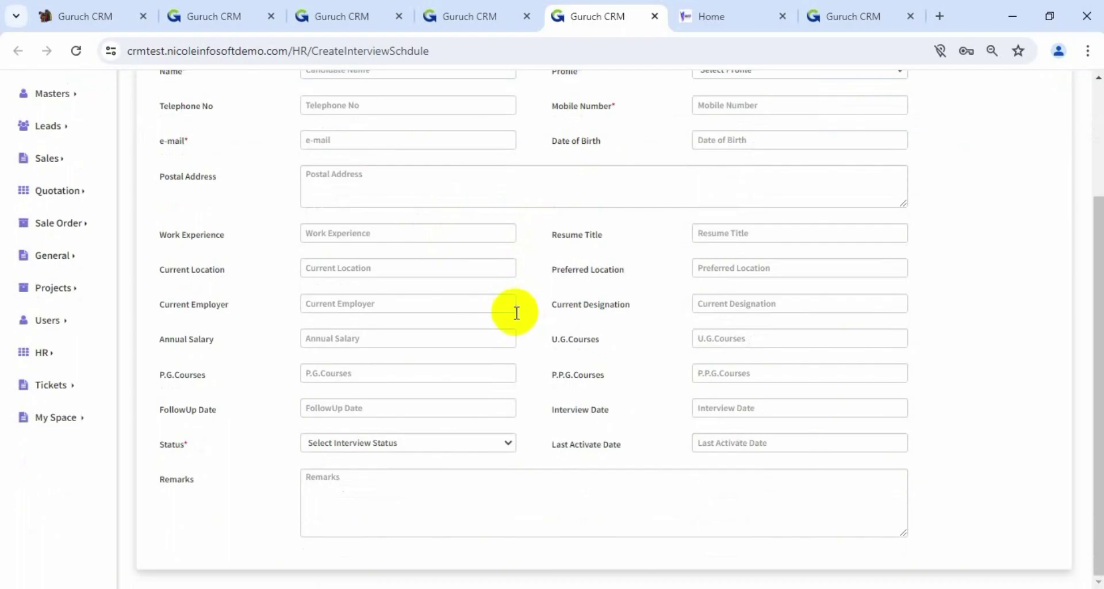
scroll(517, 312, up, 3)
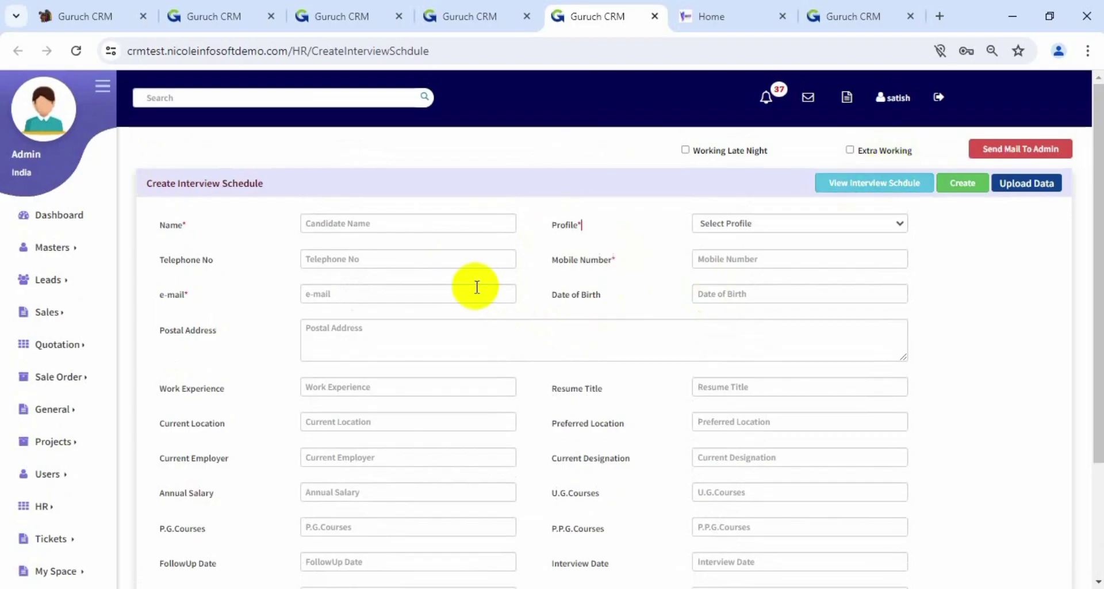
scroll(477, 289, down, 2)
mouse_move(34, 387)
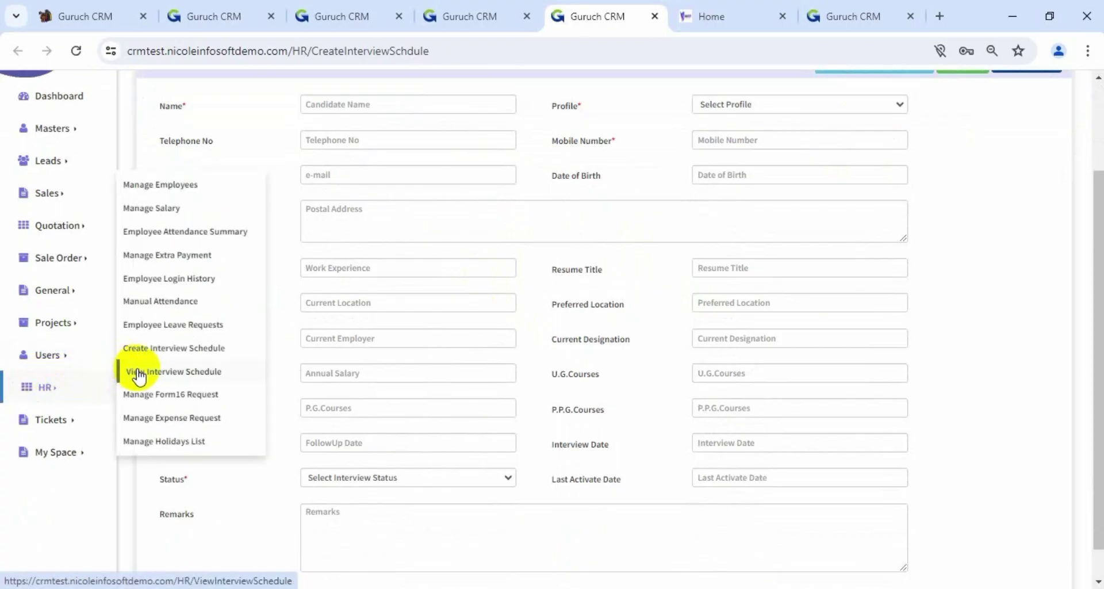
Open HR > View Interview Schedule and review the eight scheduled candidate entries
click(119, 373)
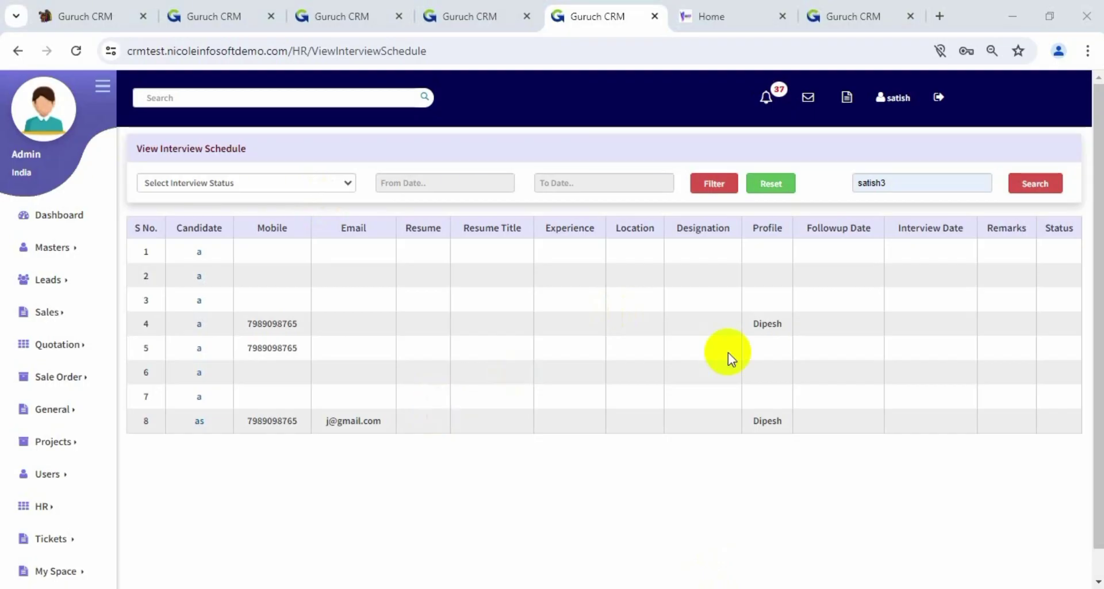
scroll(89, 367, down, 1)
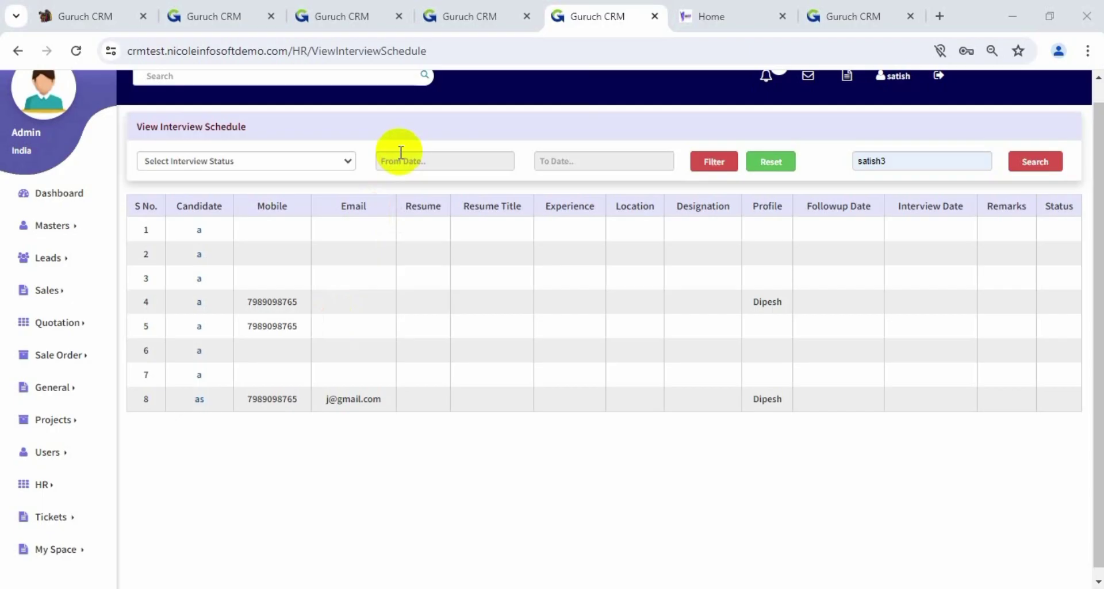
click(58, 486)
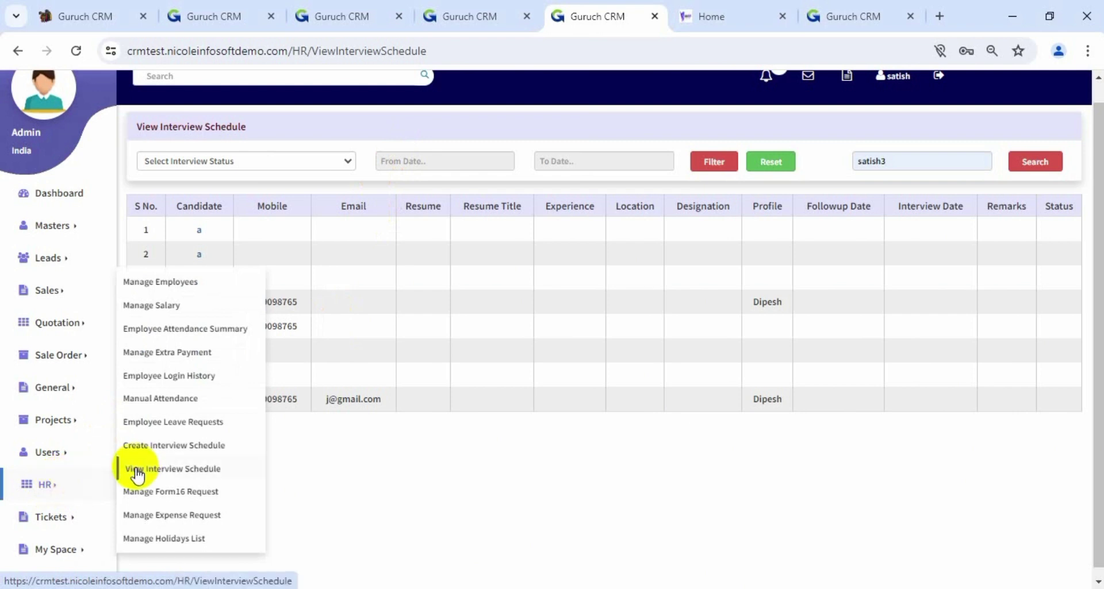
On the Form16 requests page, filter to one employee and check the available statuses
click(172, 491)
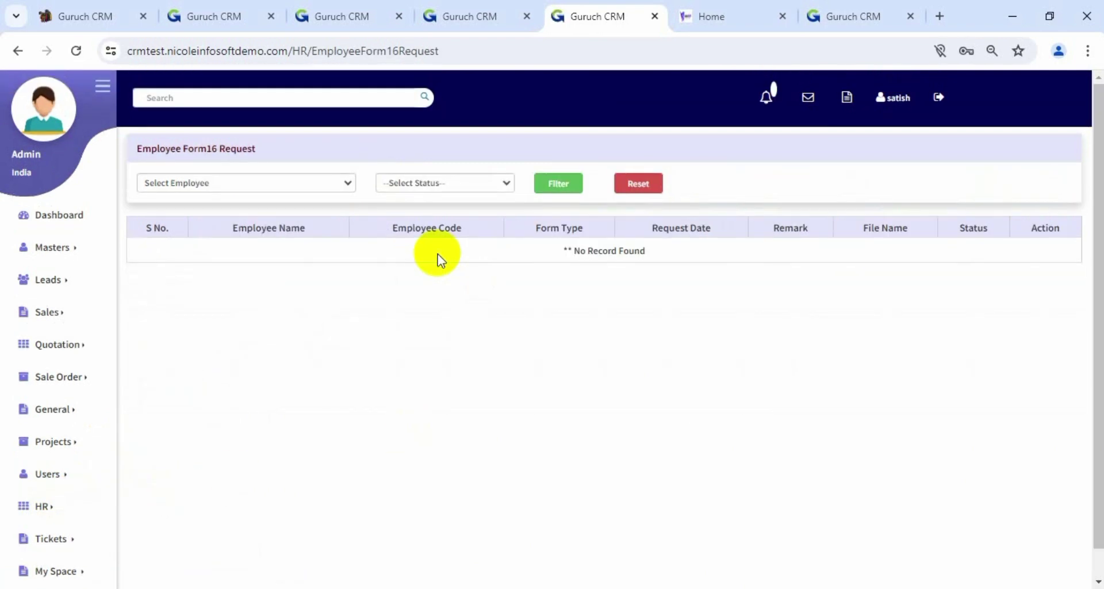
click(319, 182)
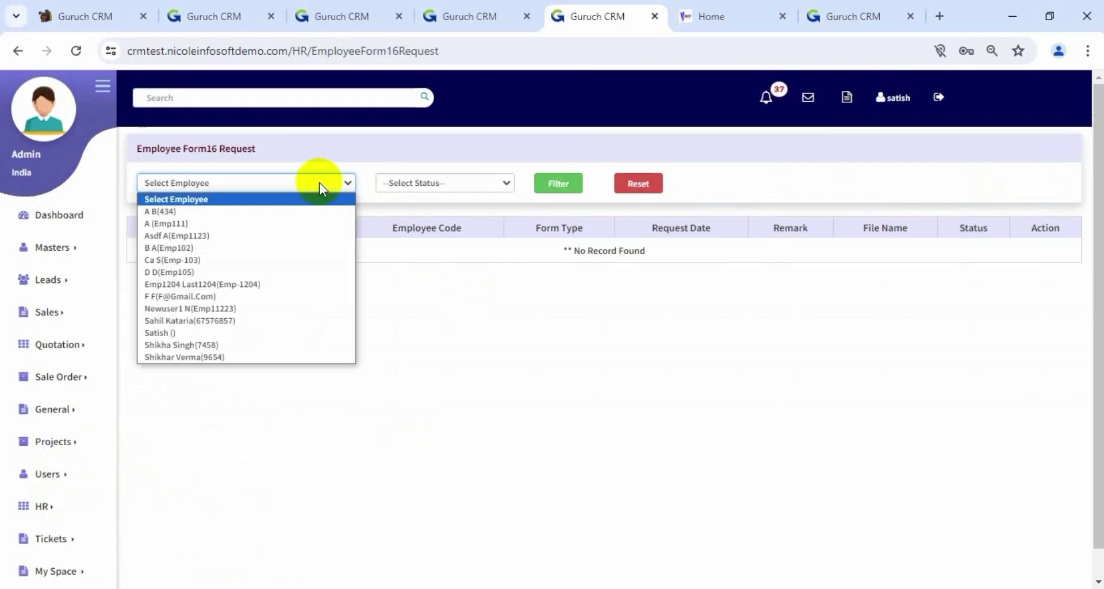
click(264, 333)
click(462, 184)
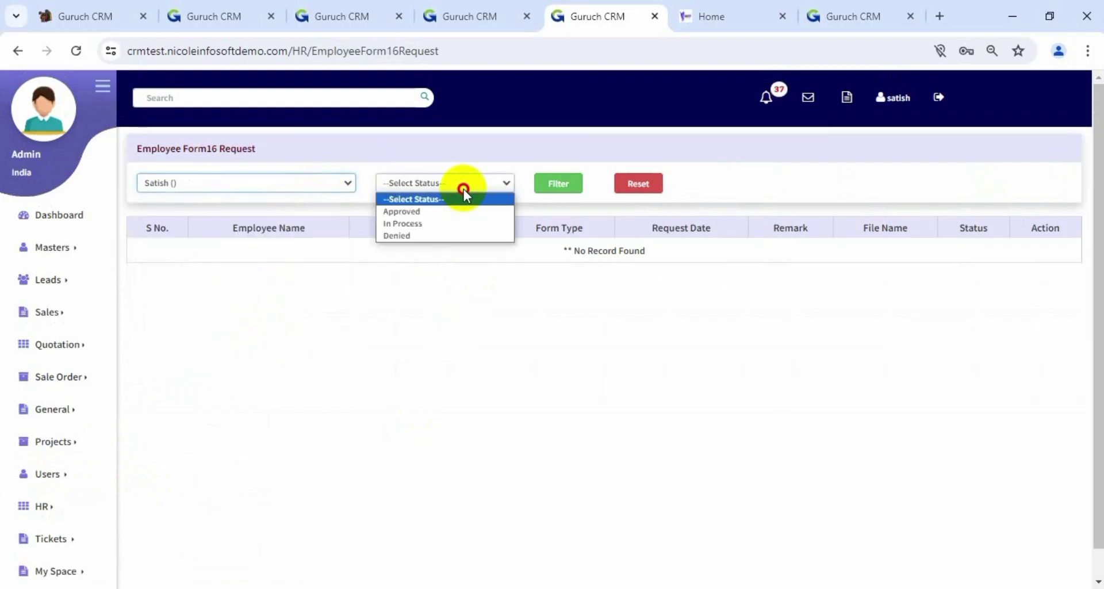
click(451, 203)
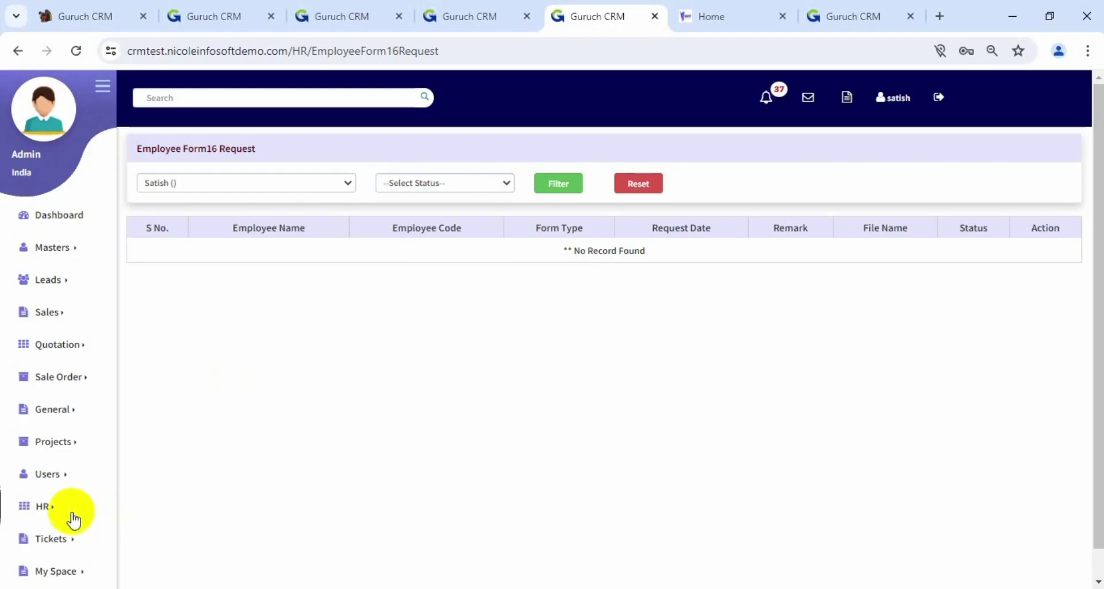
Open HR > Manage Expense Request to view the three expense requests totalling 4200
click(53, 515)
scroll(178, 469, down, 1)
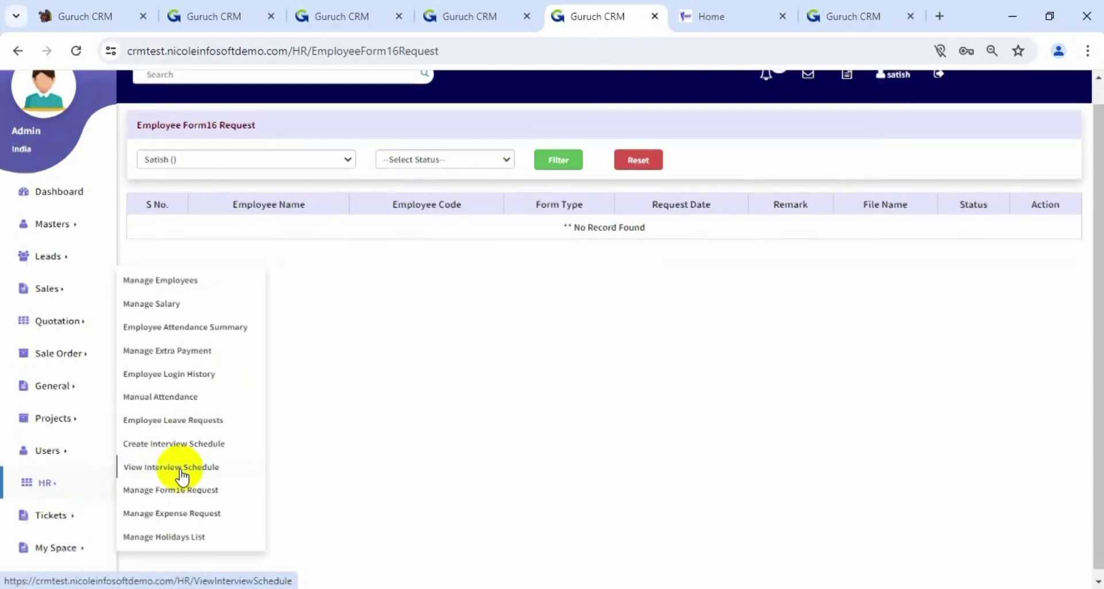
click(173, 508)
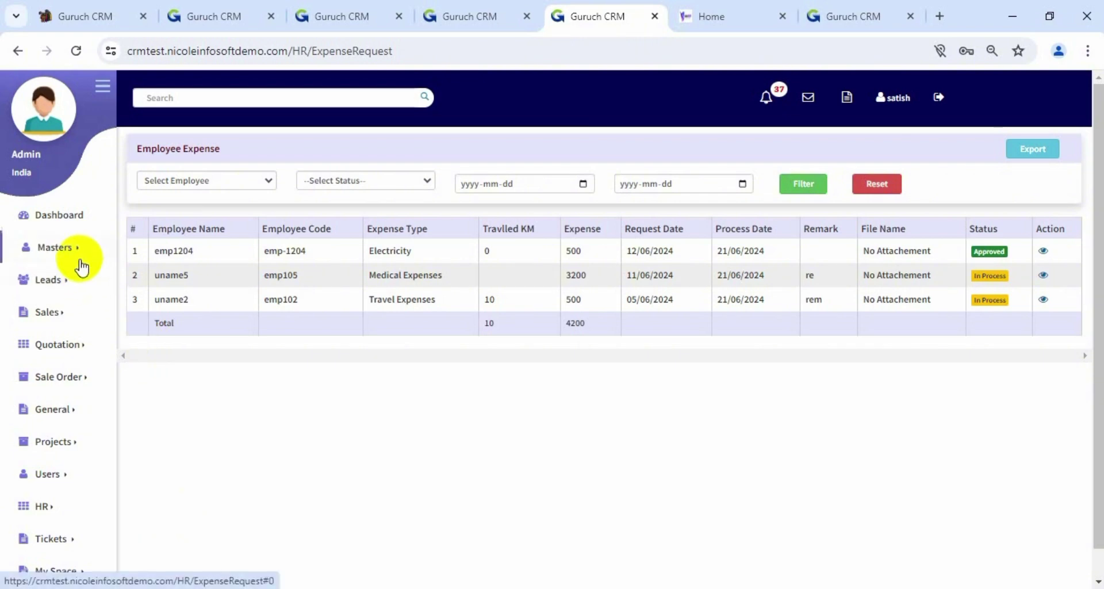
click(71, 244)
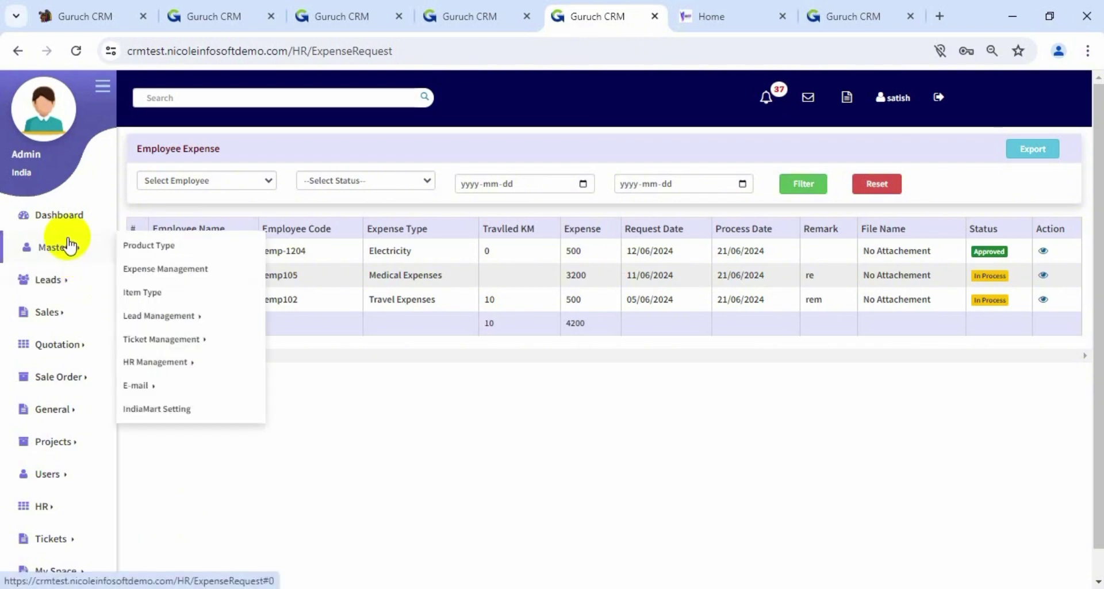
Open Masters > Expense Management and check the Expense Name field
click(193, 270)
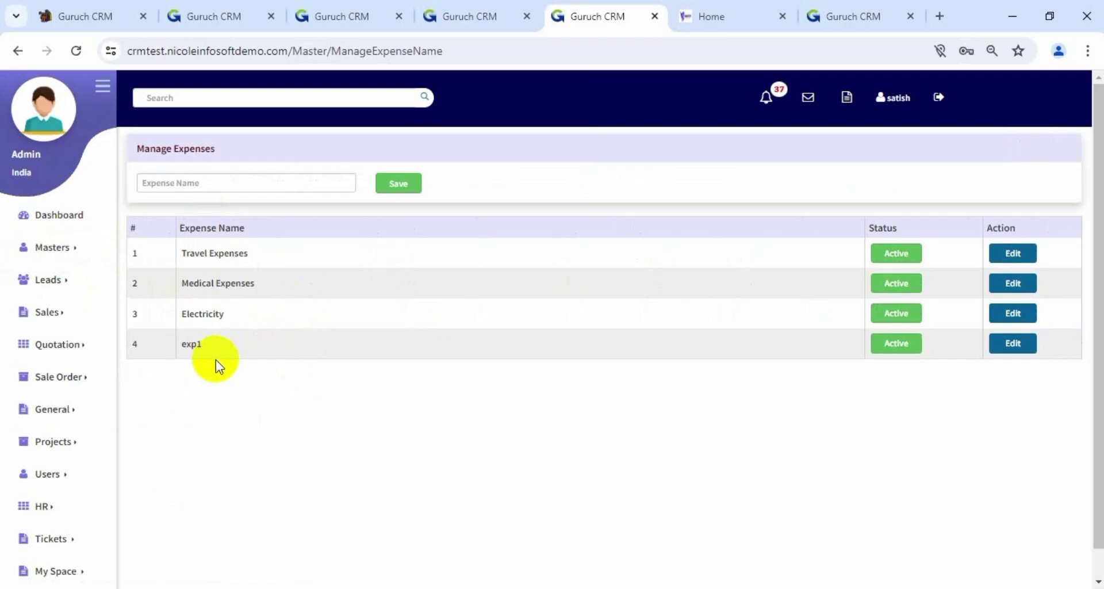
click(340, 187)
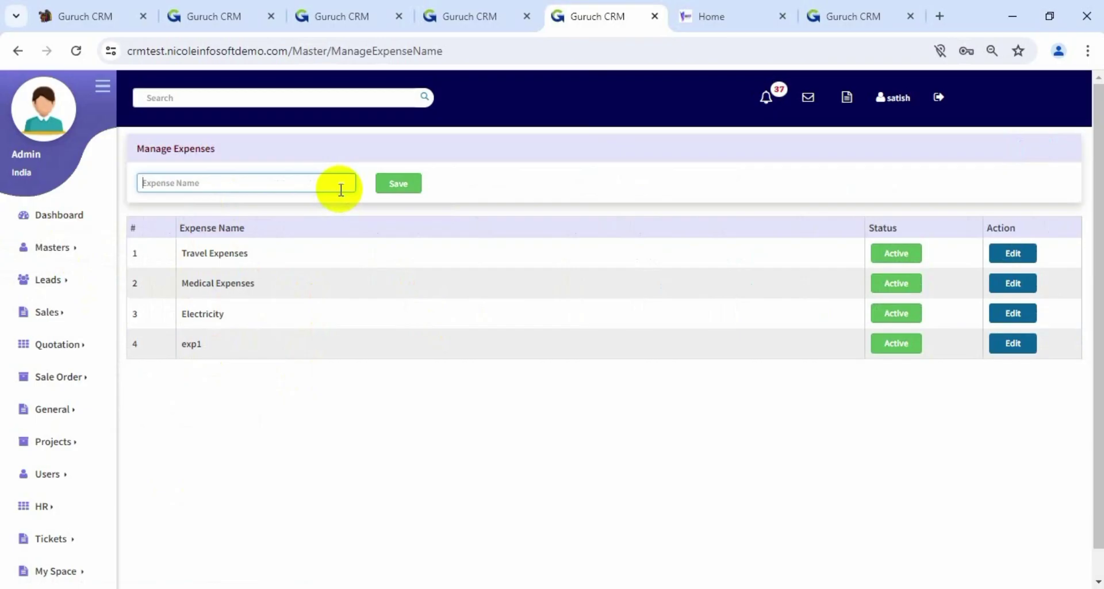
scroll(318, 324, down, 1)
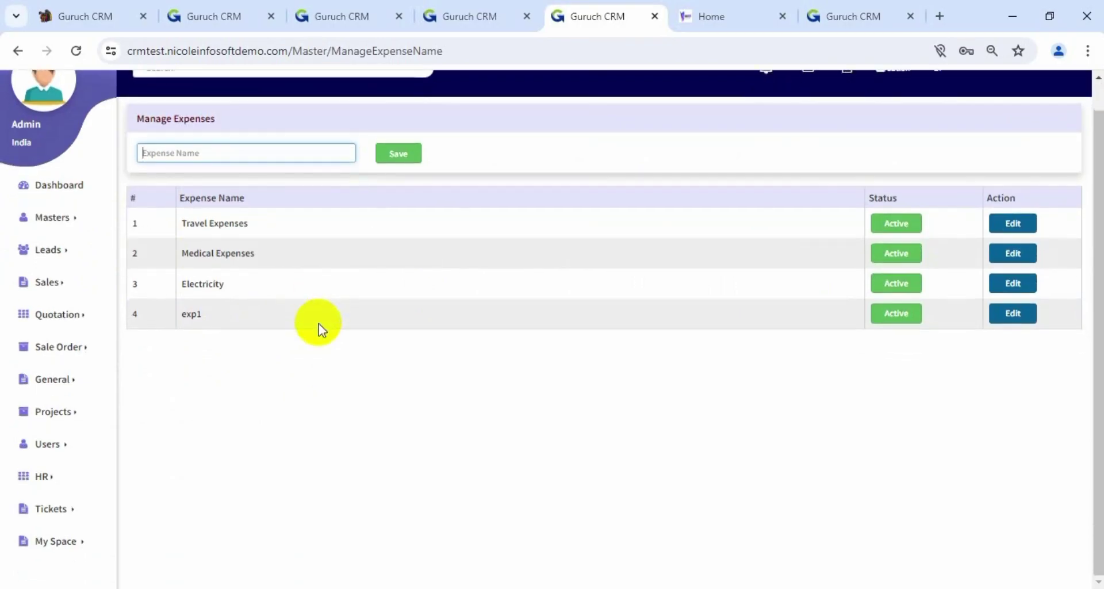
Open My Space > Expense Management to view the three personal expense records
click(69, 475)
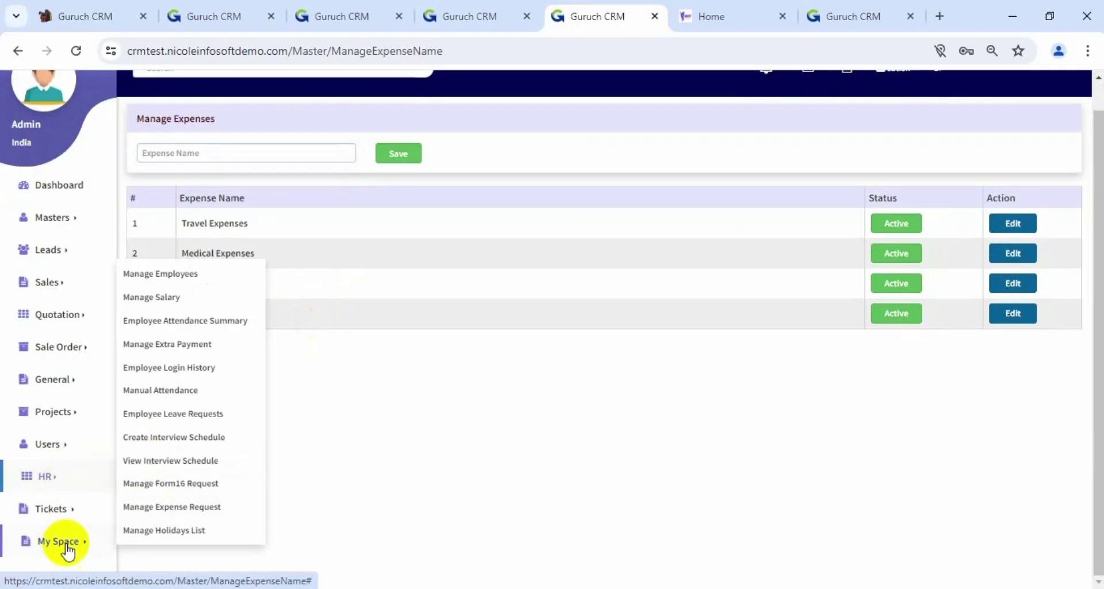
click(64, 545)
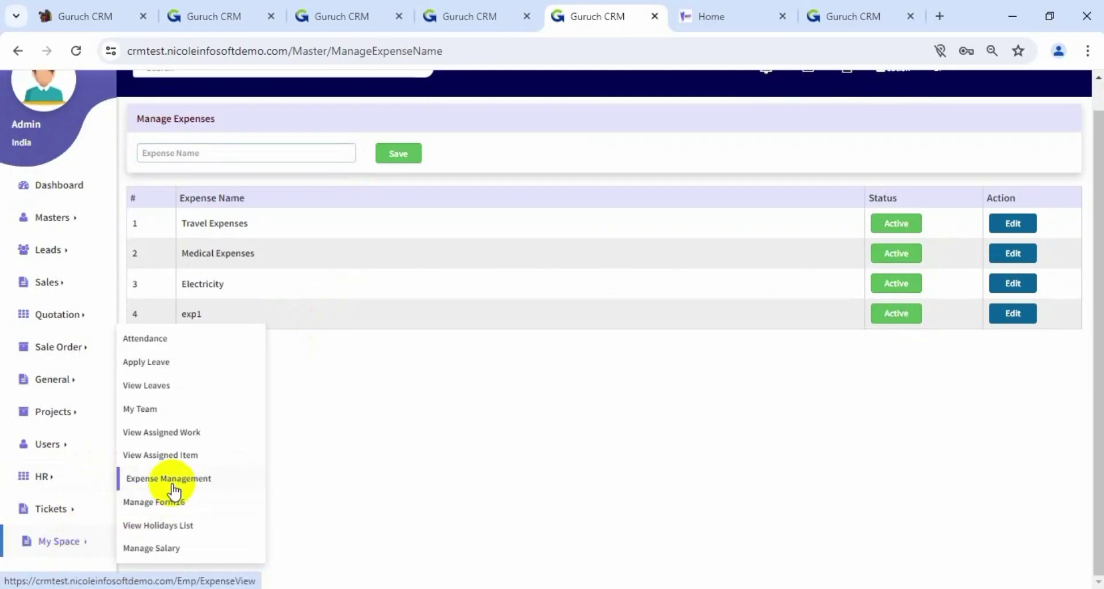
click(172, 483)
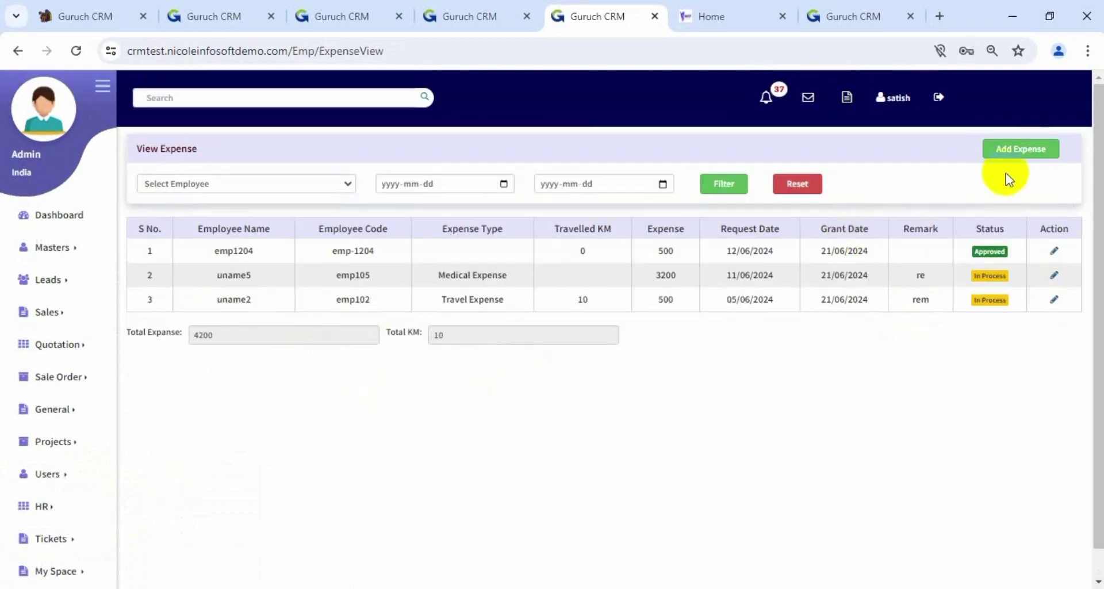
Start a new Travel Expenses entry for the employee dated 23 July 2024
click(1028, 148)
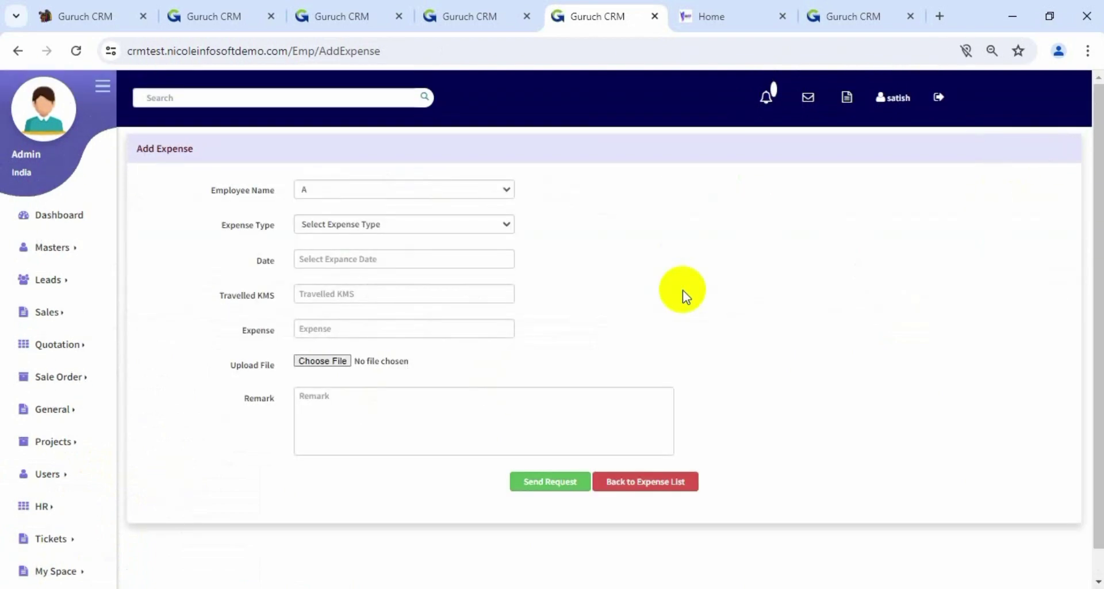
click(374, 191)
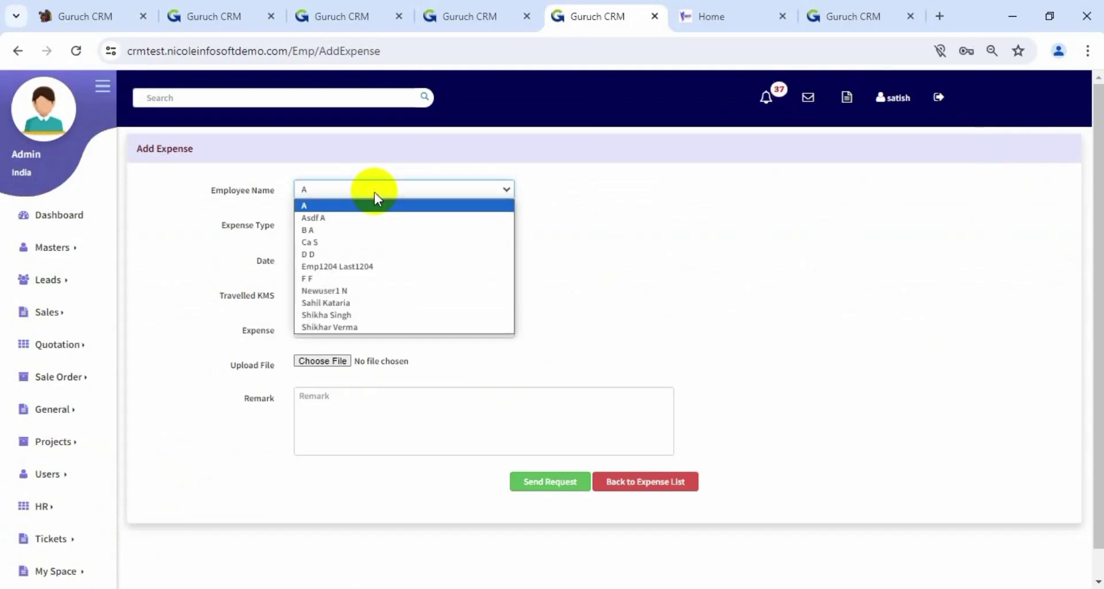
click(354, 316)
click(373, 224)
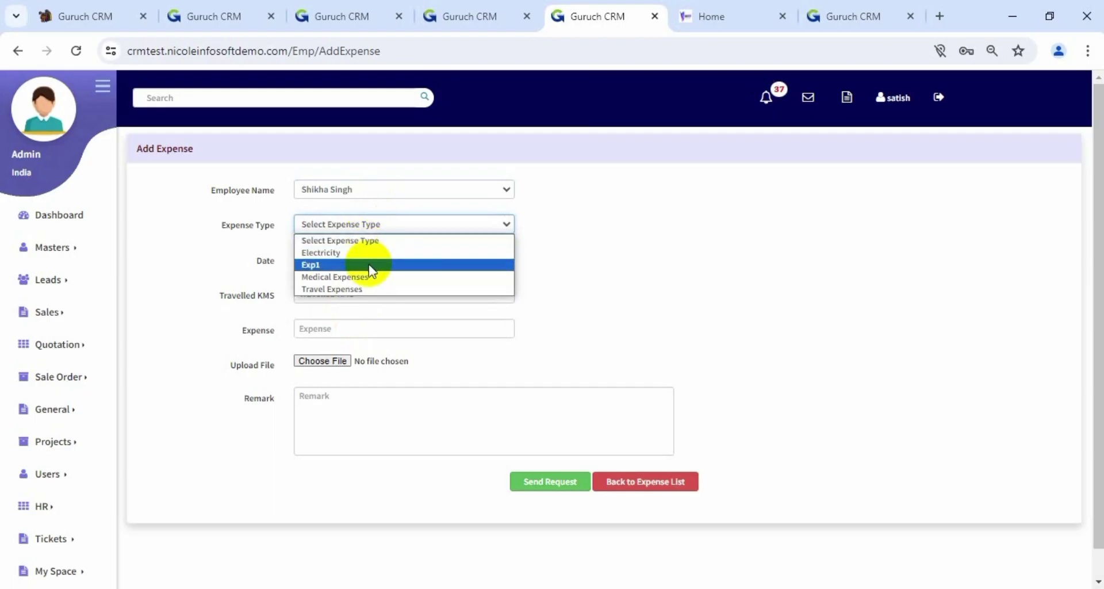
click(365, 287)
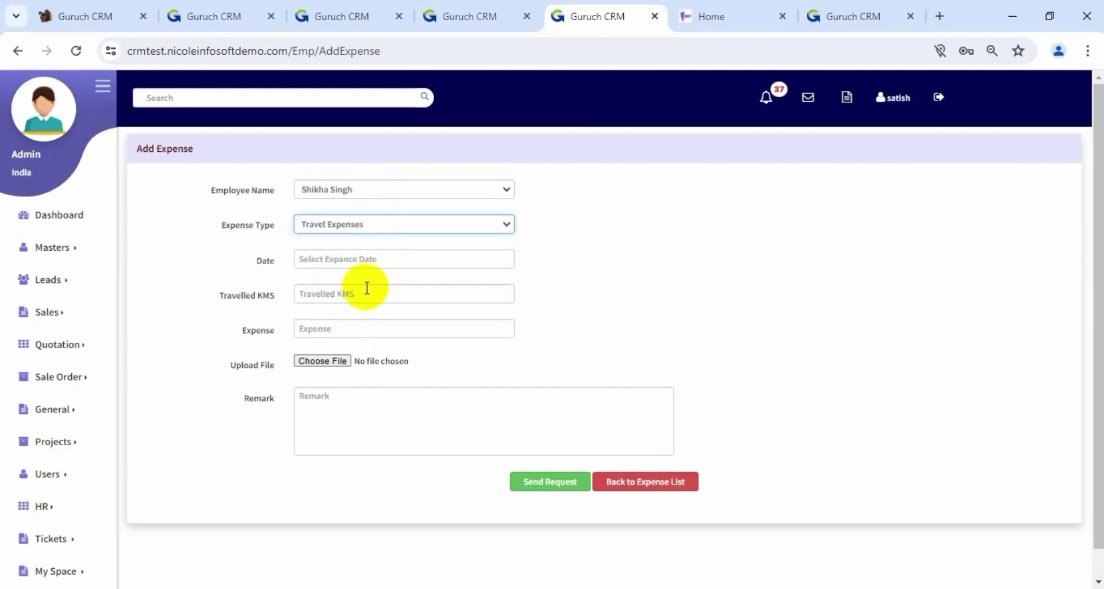
click(369, 259)
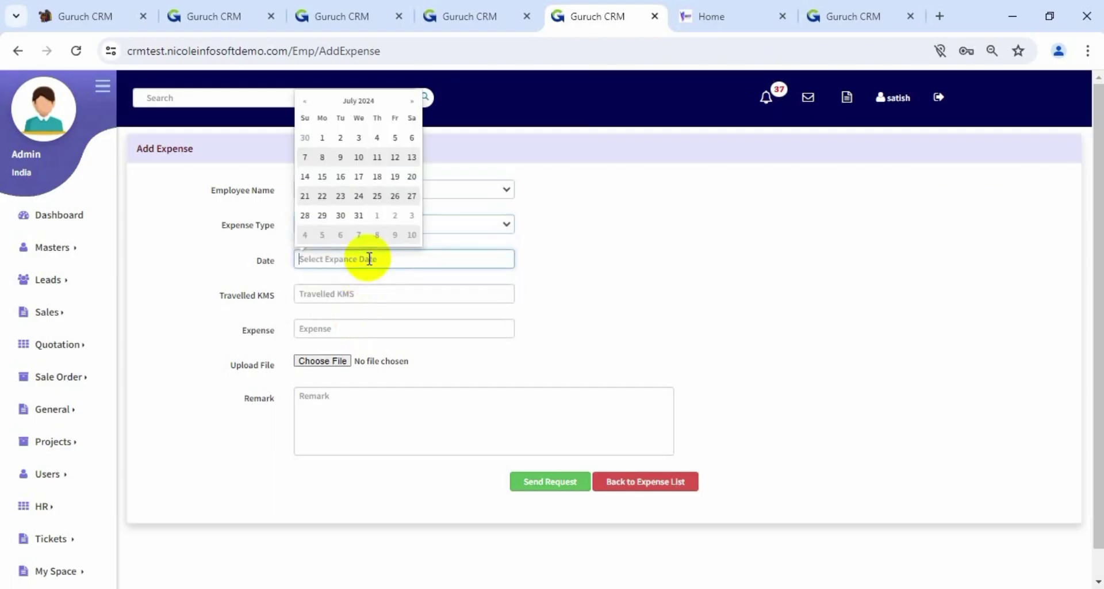
click(341, 195)
Enter 200 km travelled, expense 2500 and remark 'Delhi to mumbai'
click(340, 288)
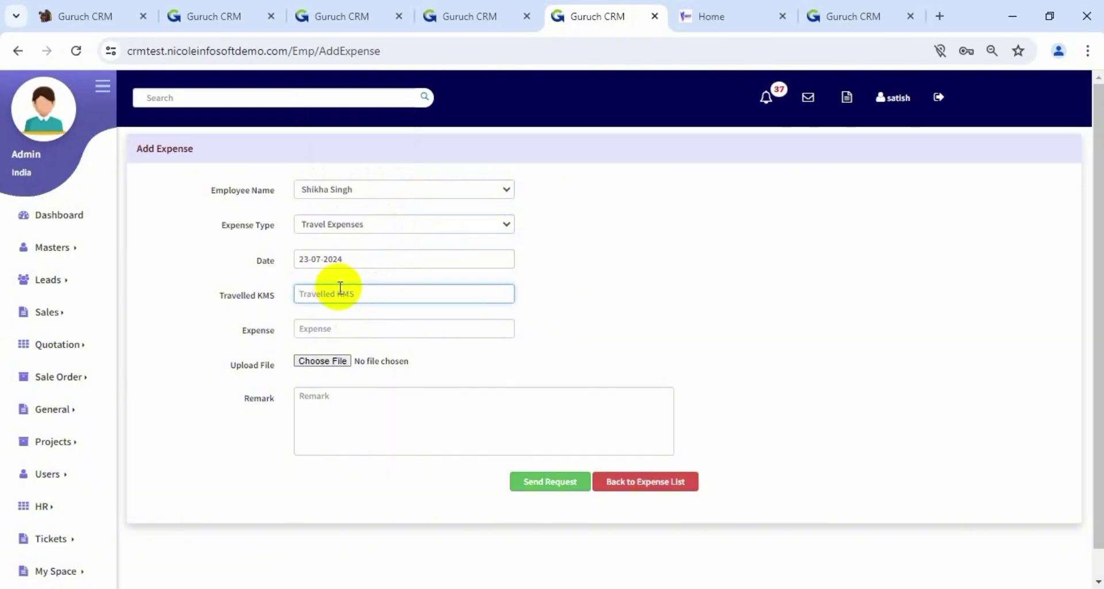
text(200)
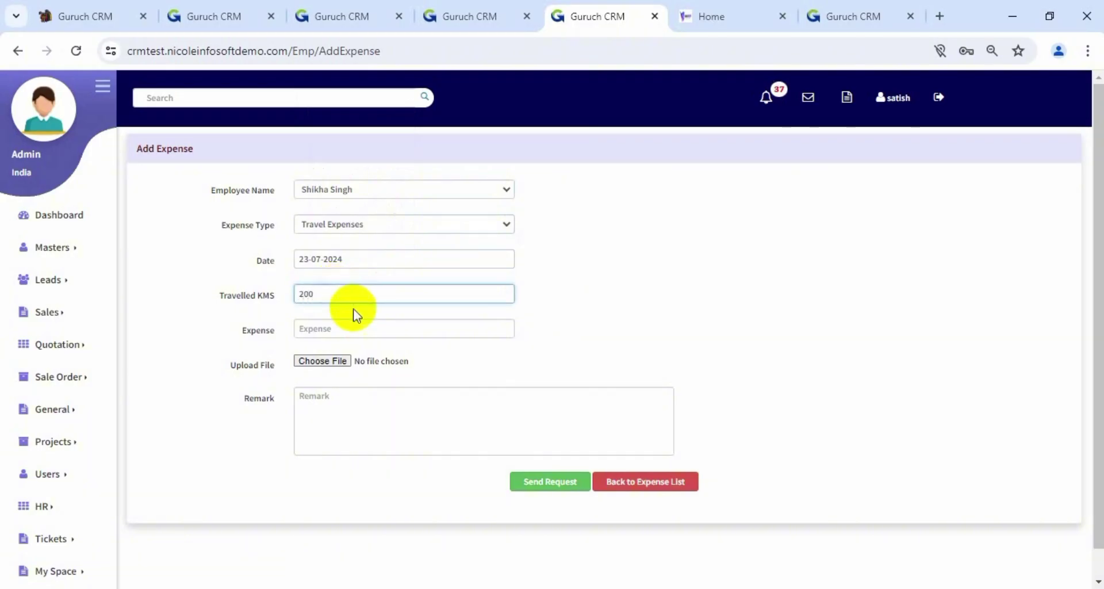
click(357, 325)
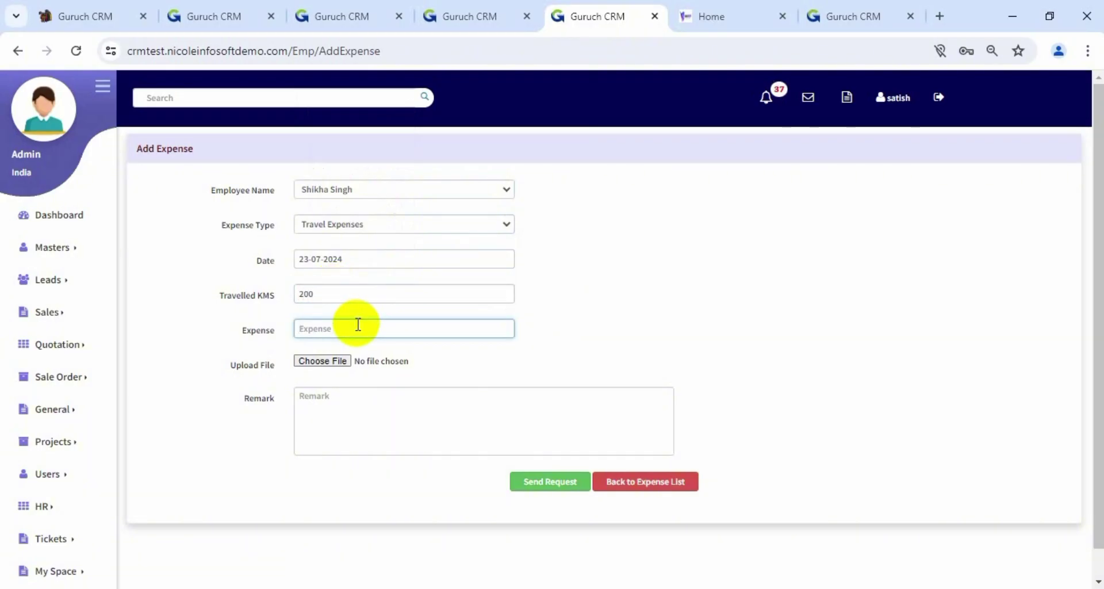
text(2500)
click(365, 391)
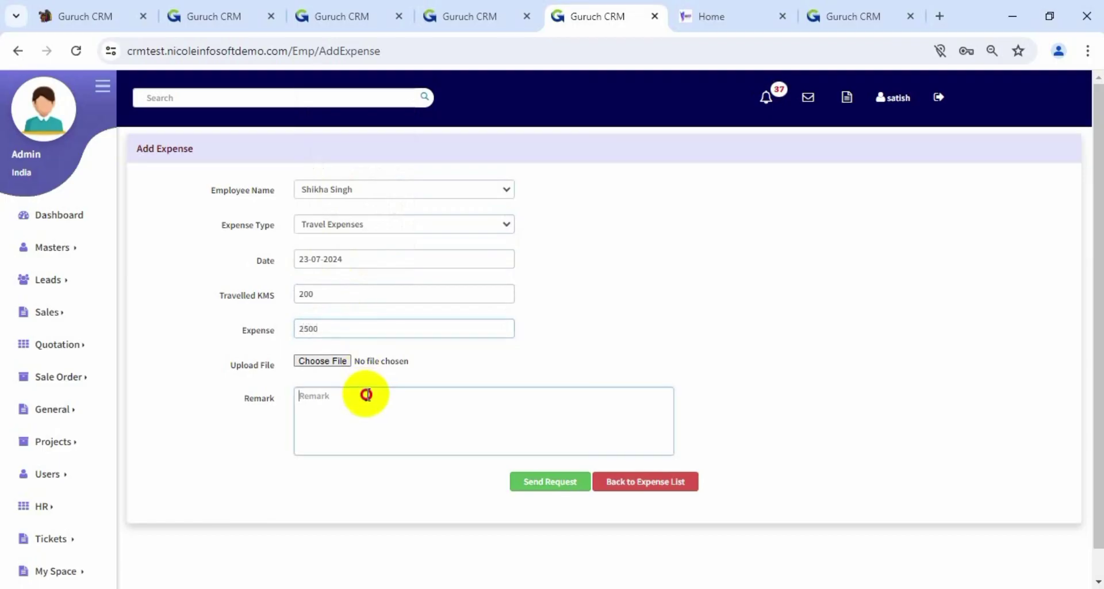
text(D)
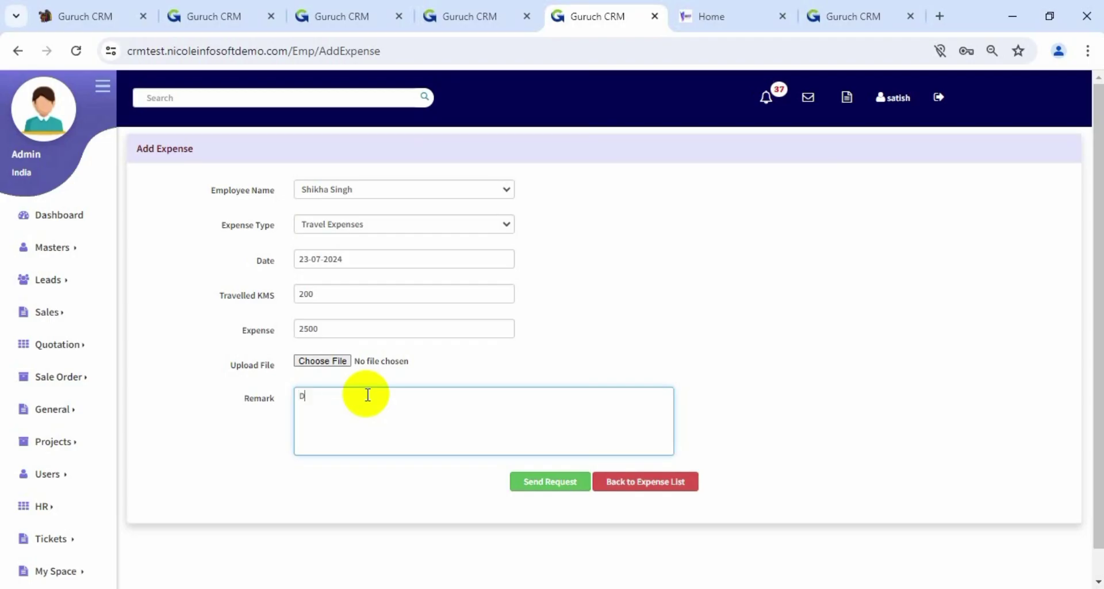
text(elhi to mumbai)
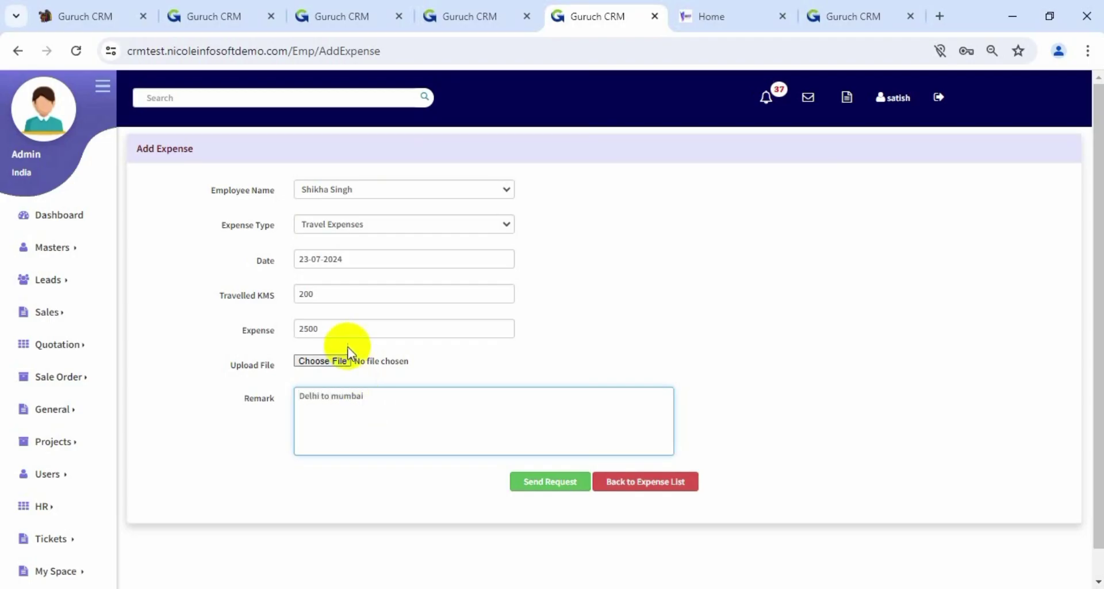
Correct the distance to 1400 km and the expense to 5500, then send the request
double_click(338, 295)
text(1)
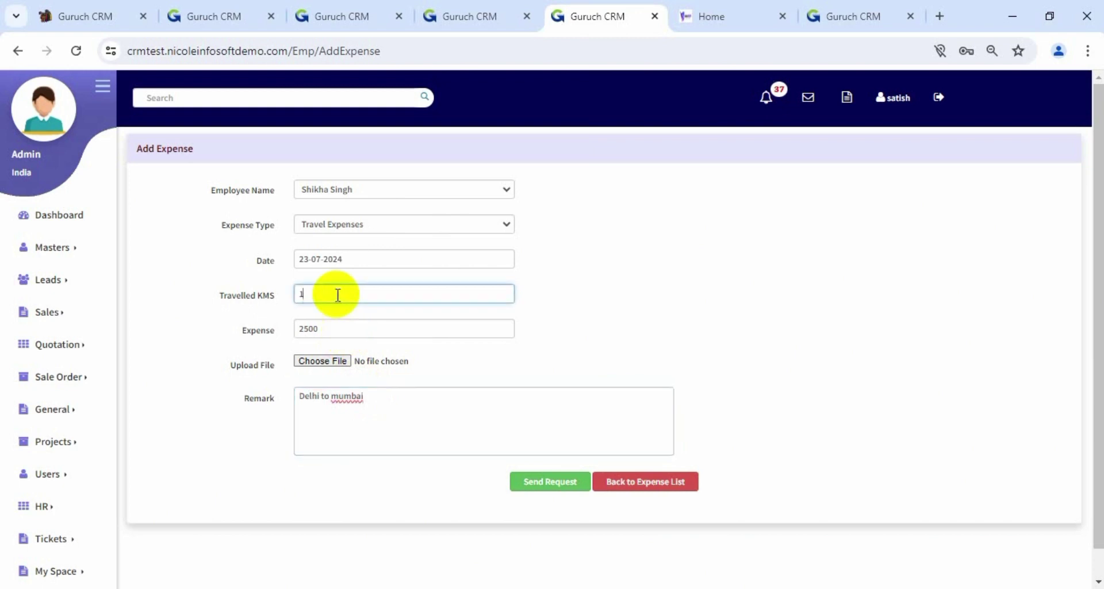
text(400)
click(336, 323)
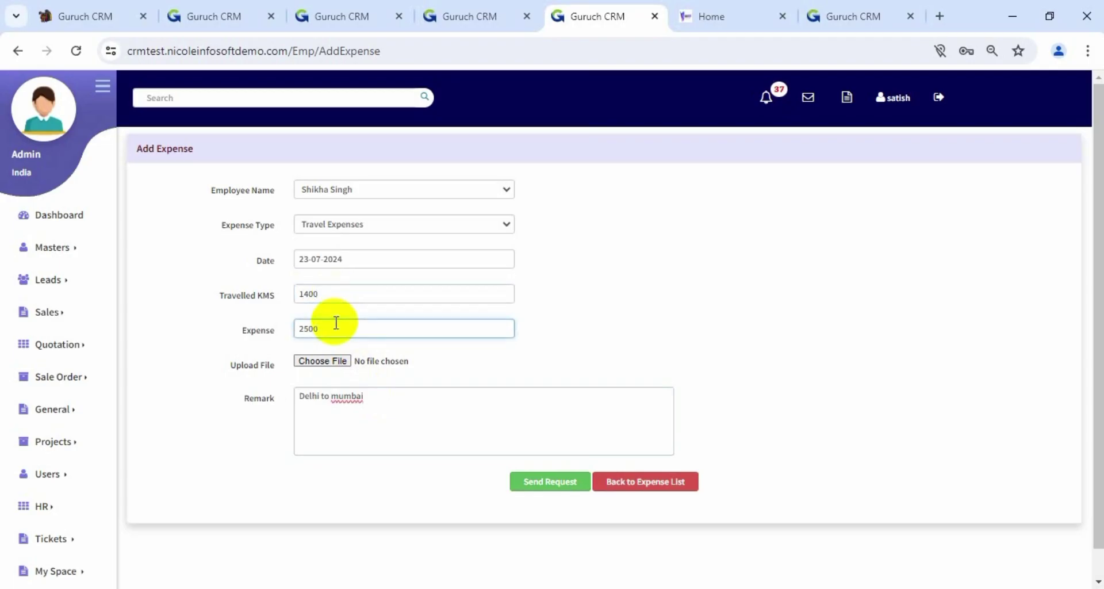
double_click(337, 322)
text(5500)
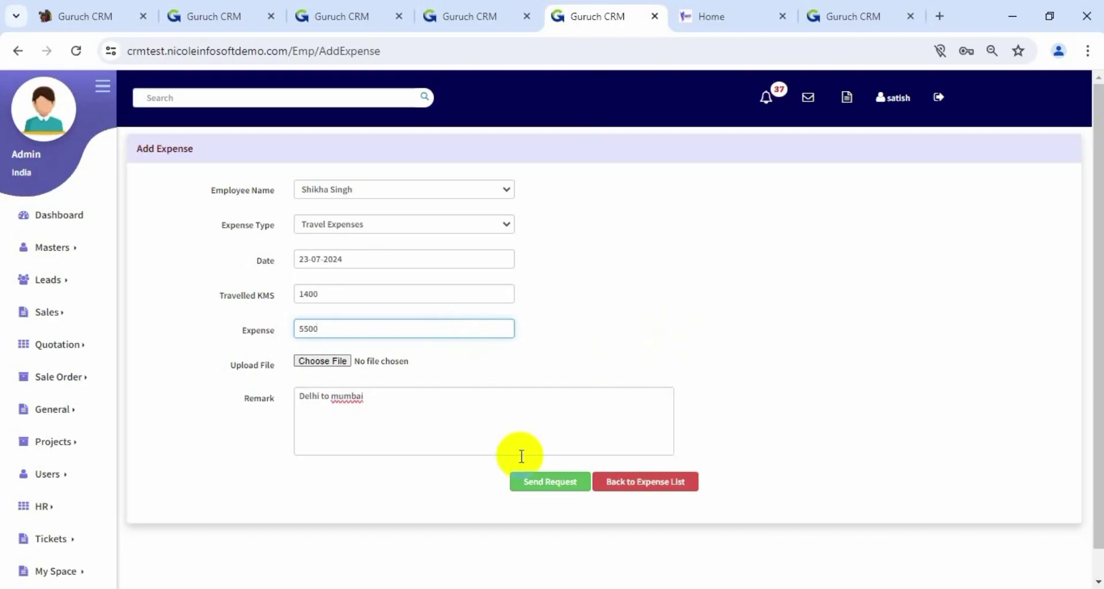
click(557, 487)
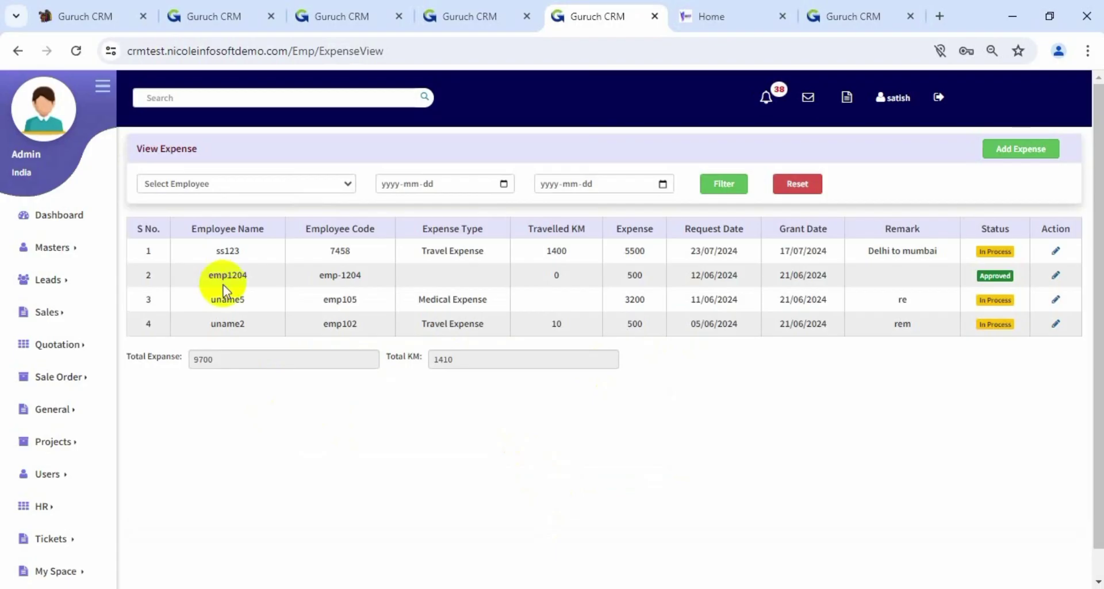
Filter the View Expense list to the employee, showing only the 1400 km, 5500 travel expense
click(231, 184)
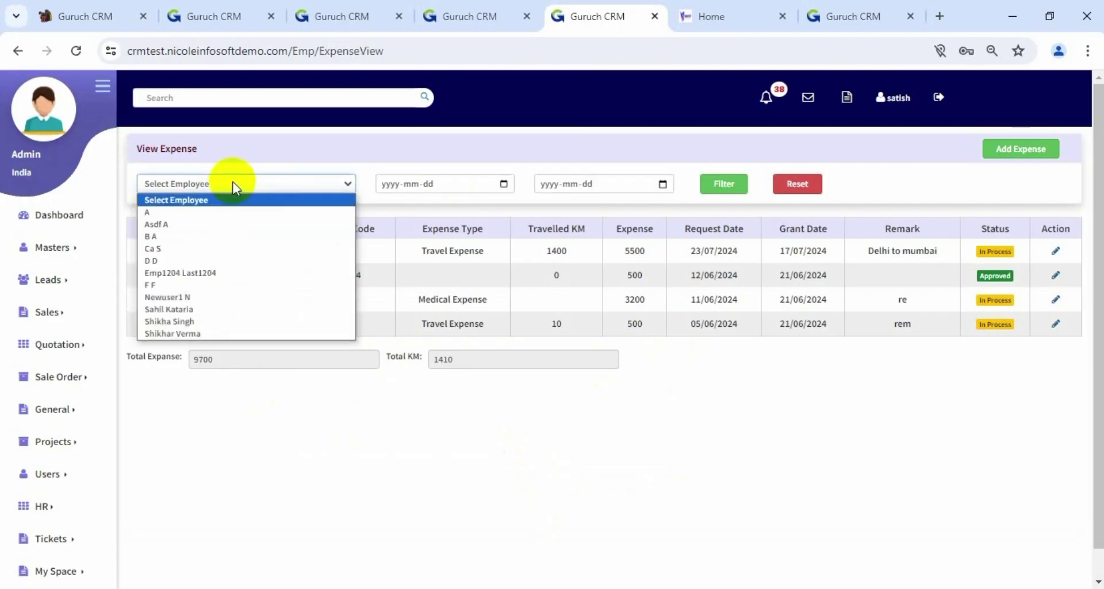
click(224, 323)
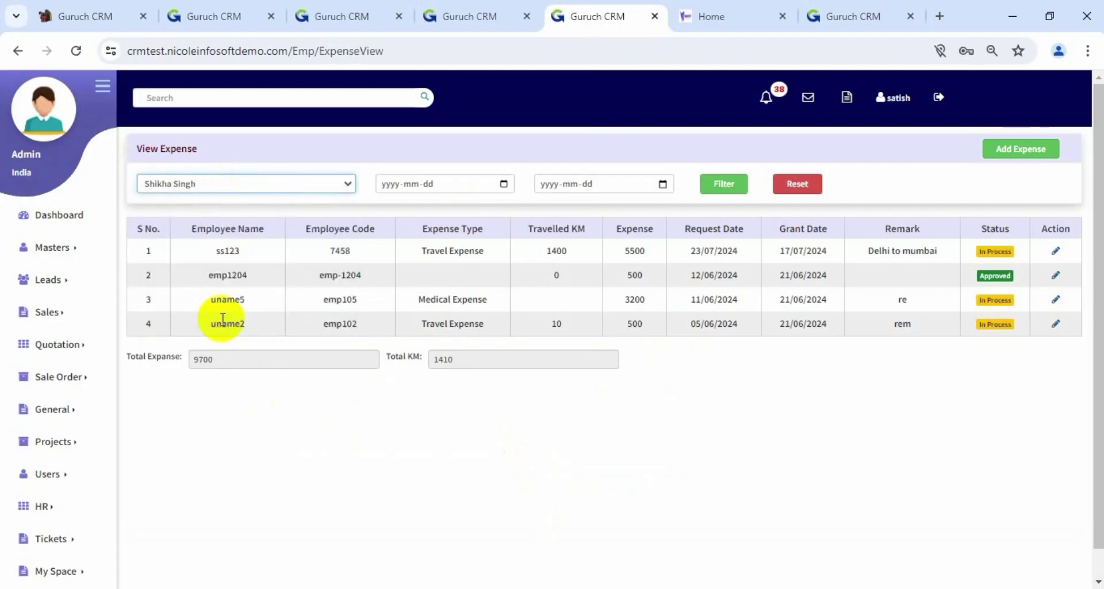
click(723, 184)
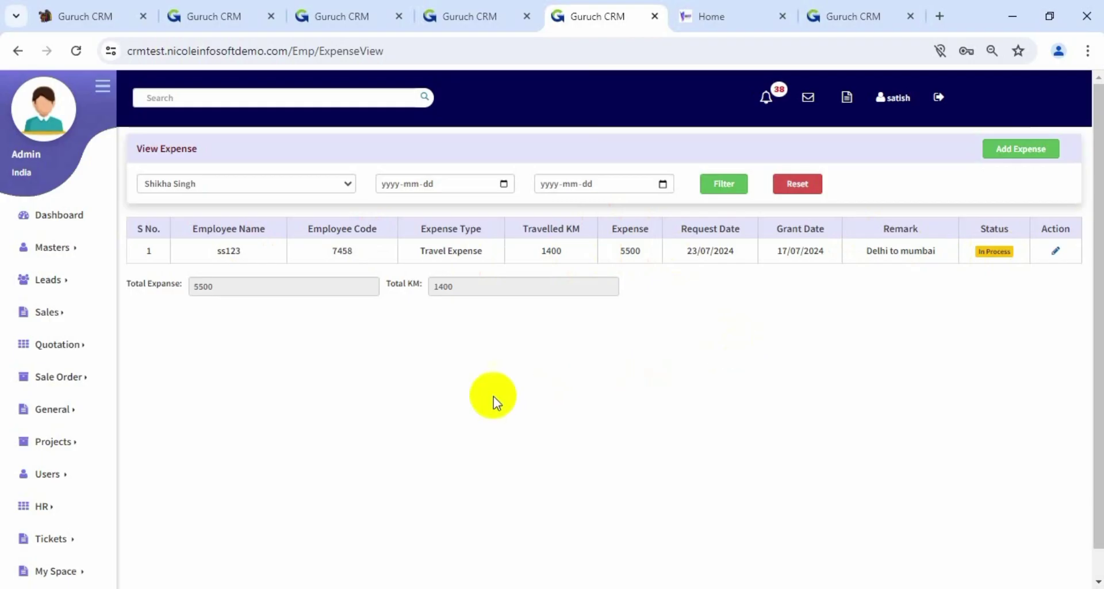
scroll(493, 395, down, 1)
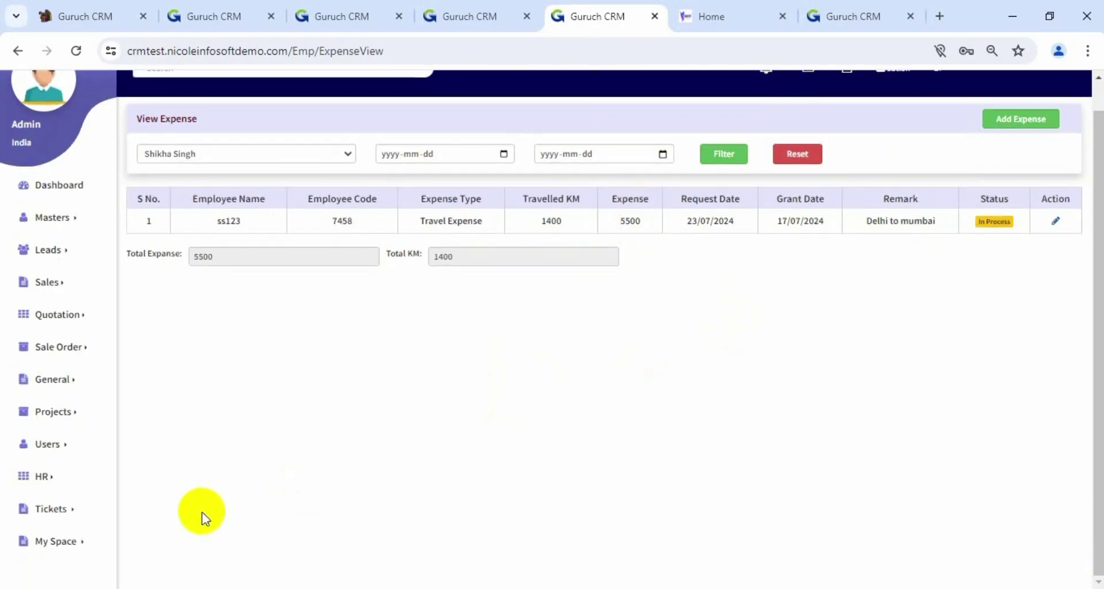
click(34, 476)
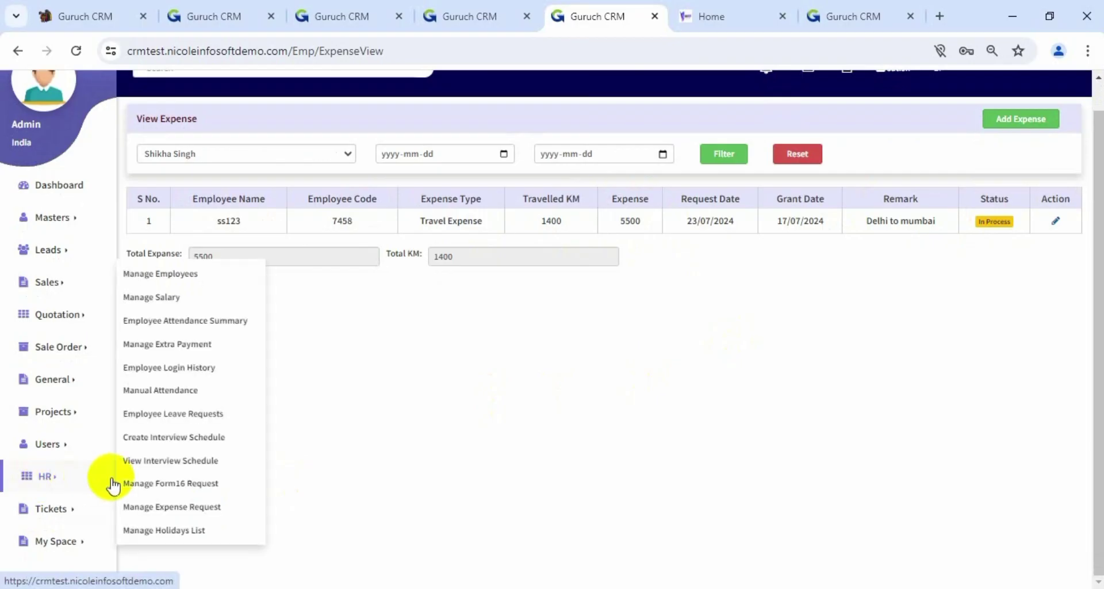
In Manage Expense Request, set the first 5500 travel expense's status to Approved and submit
click(132, 506)
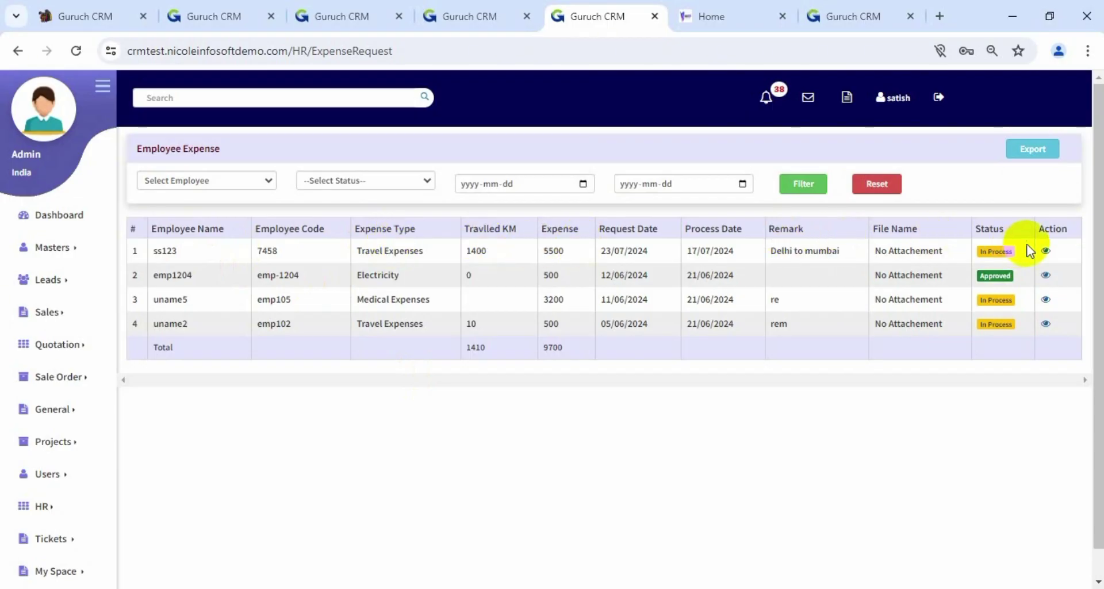
click(1046, 251)
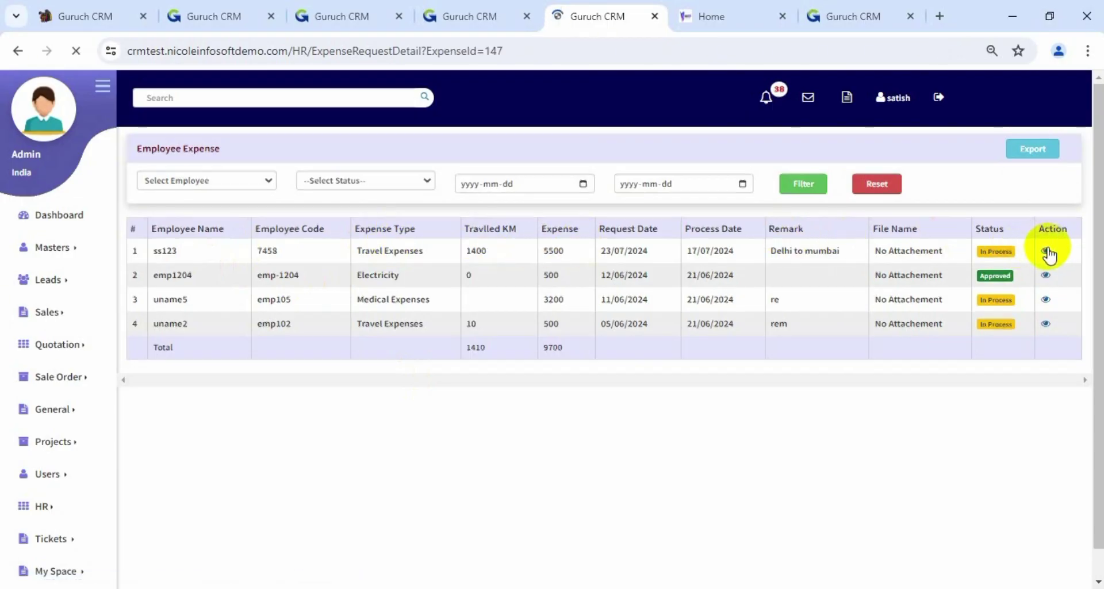
click(452, 295)
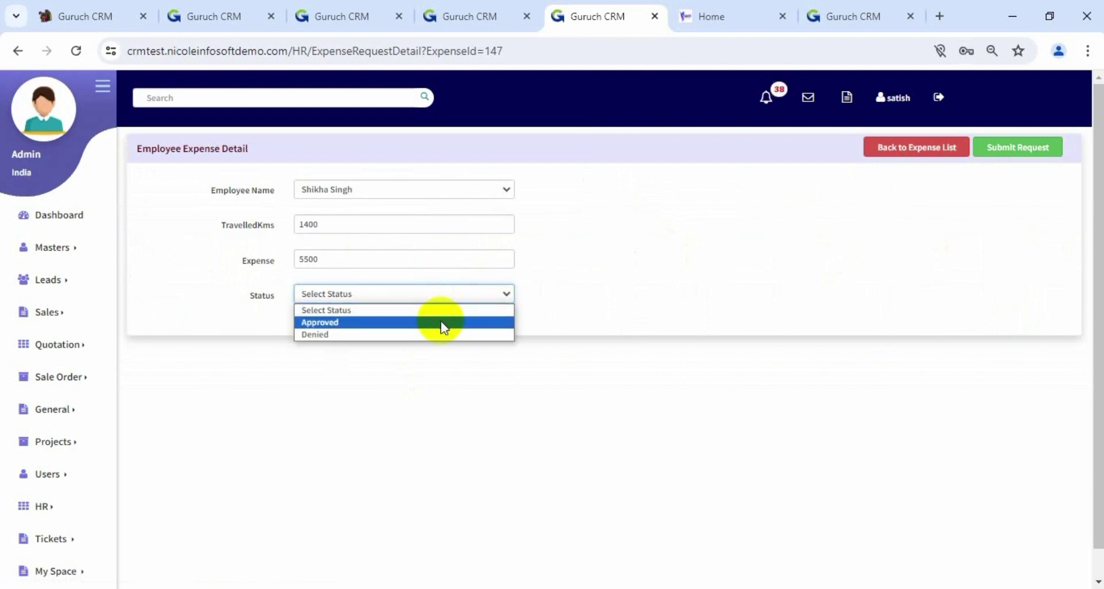
click(440, 326)
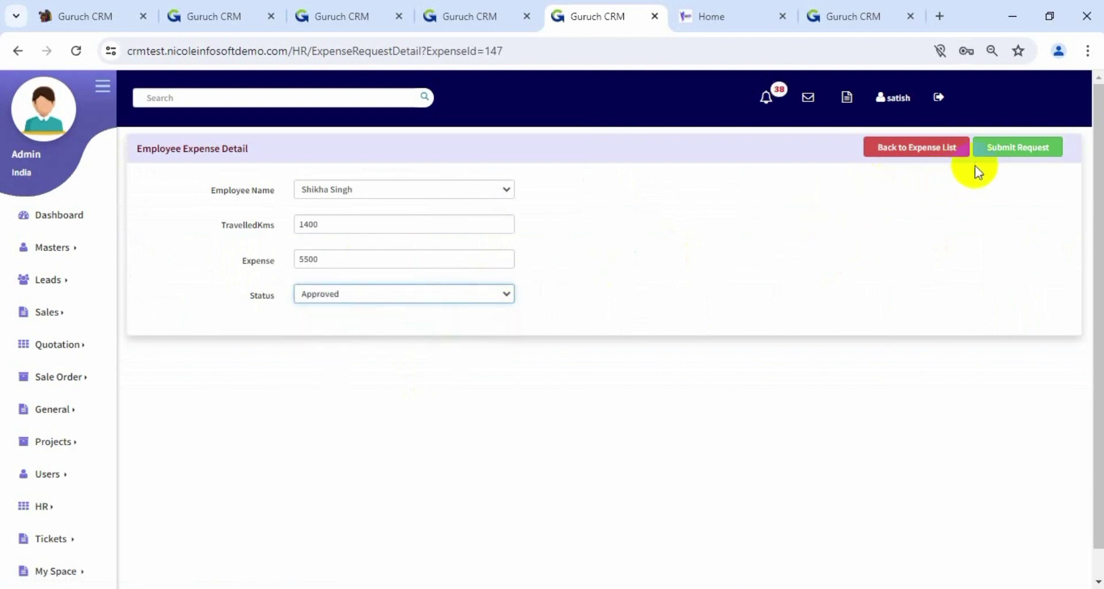
click(1008, 148)
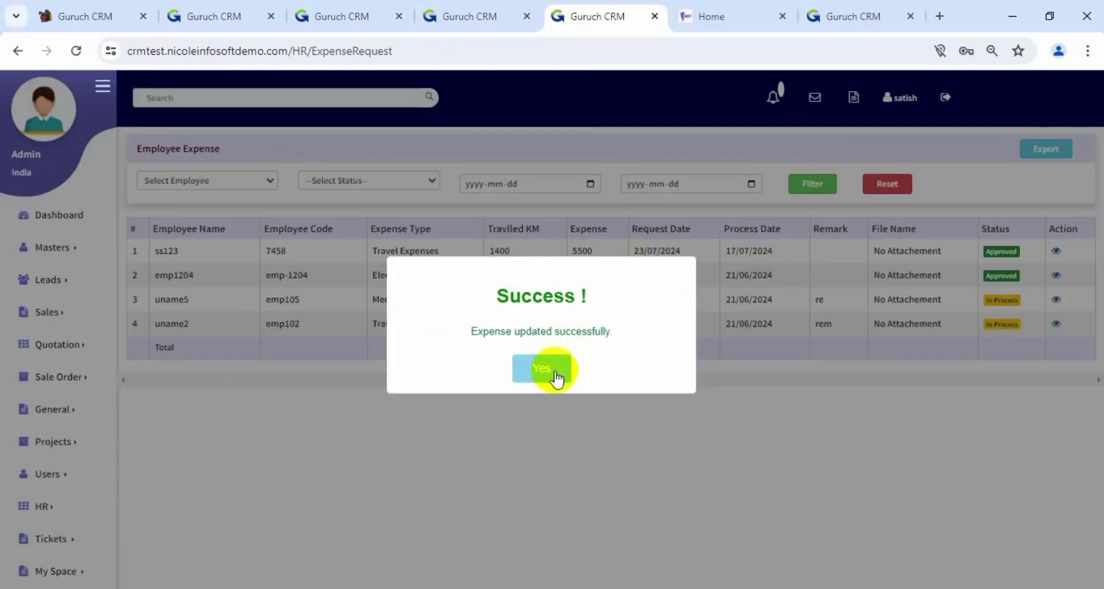
click(555, 372)
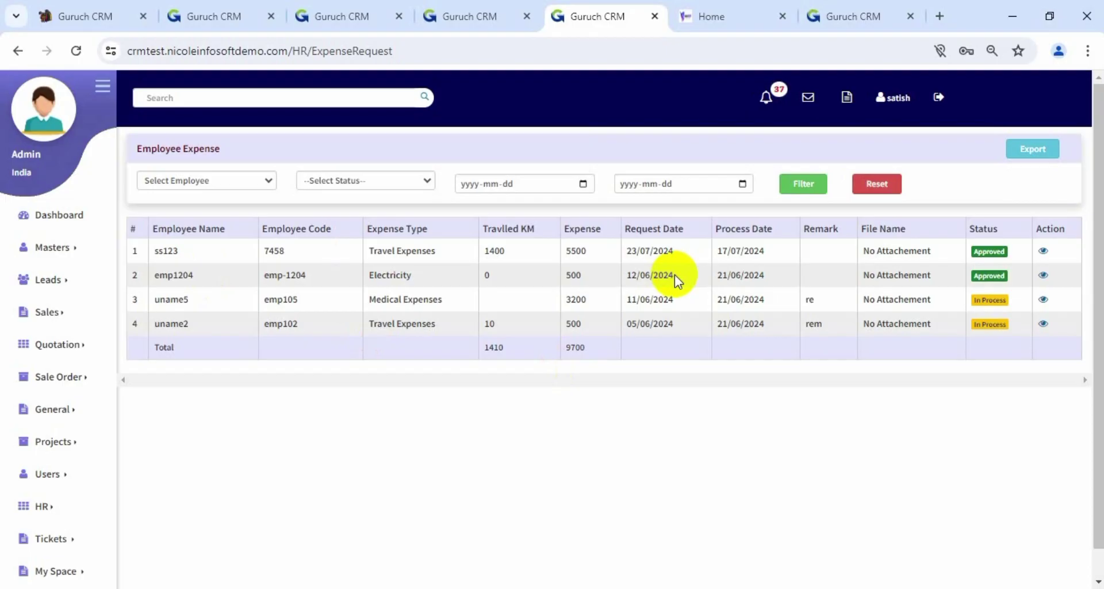
scroll(454, 363, down, 1)
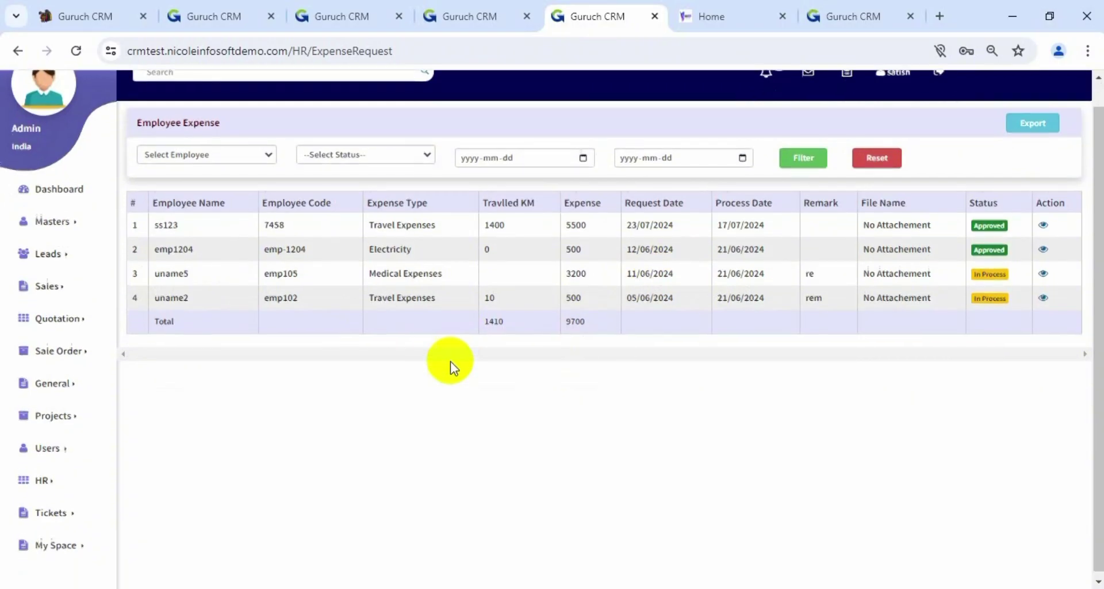
Review the holidays list under HR > Manage Holidays List
click(38, 476)
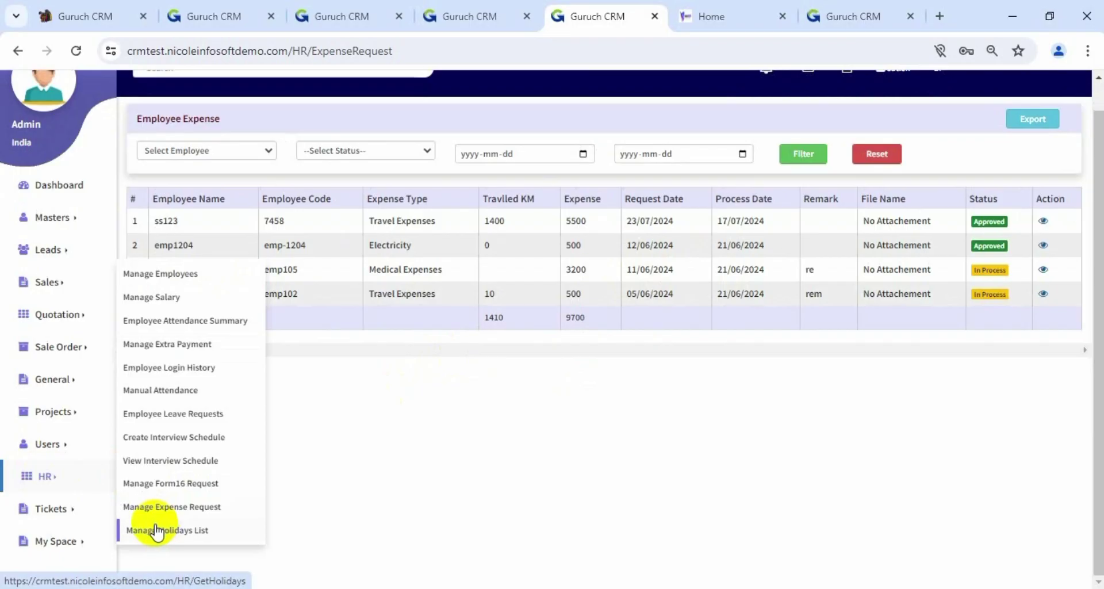
click(157, 530)
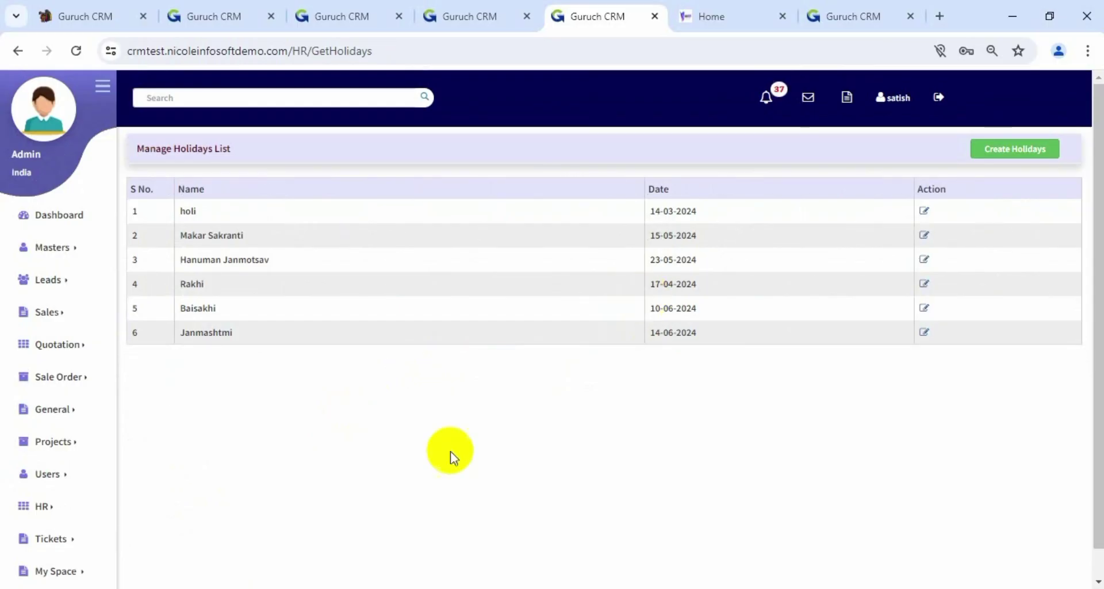
scroll(426, 465, down, 1)
Go to Masters > HR Management > Leaves Management to view the leave policies
click(67, 544)
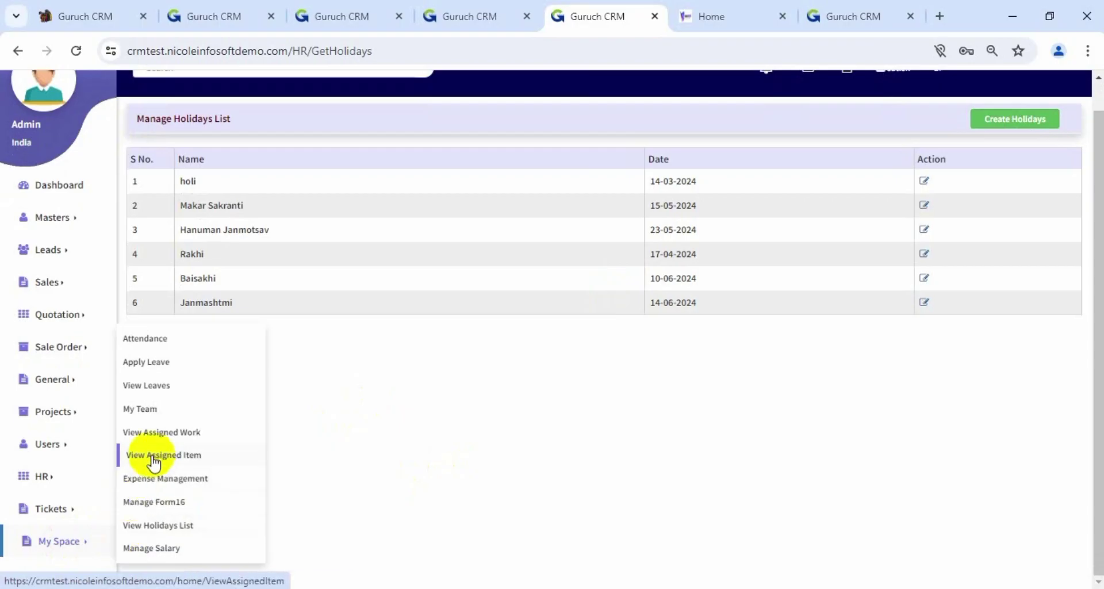
scroll(386, 388, up, 1)
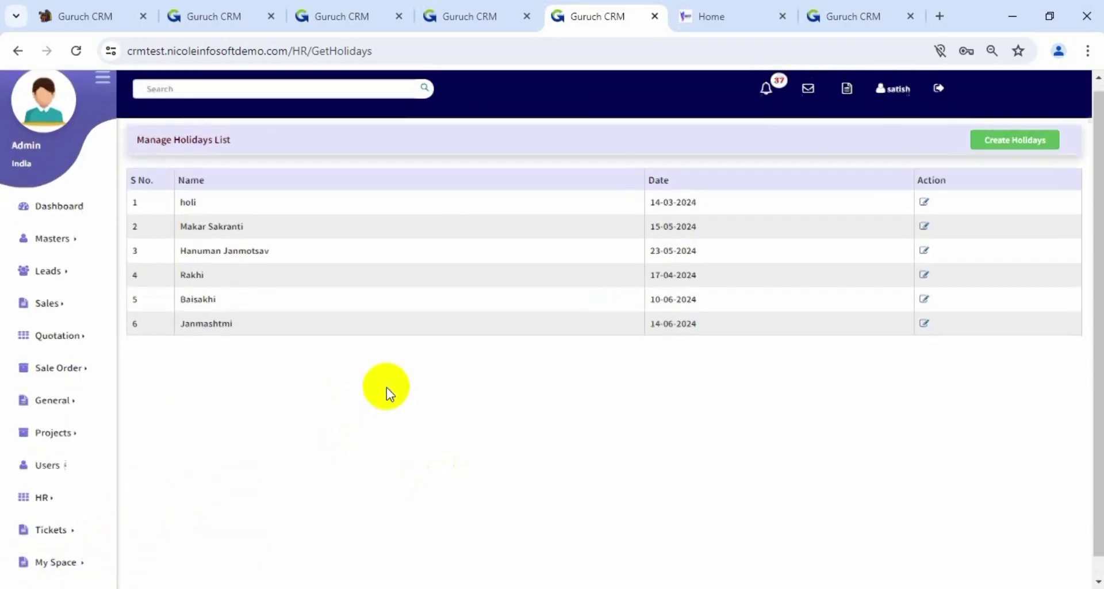
click(69, 251)
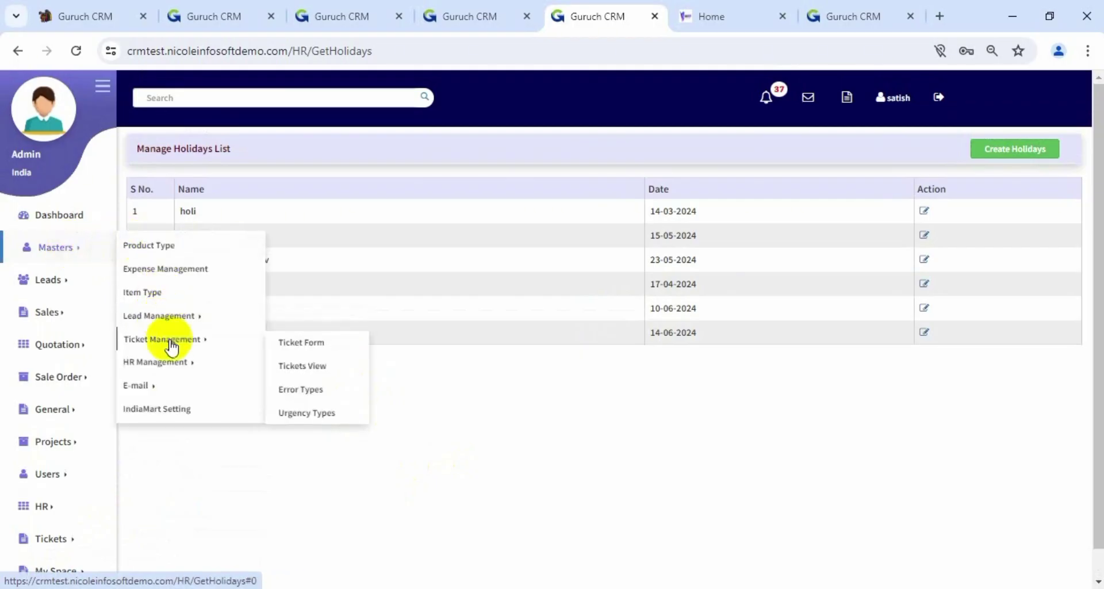
mouse_move(183, 367)
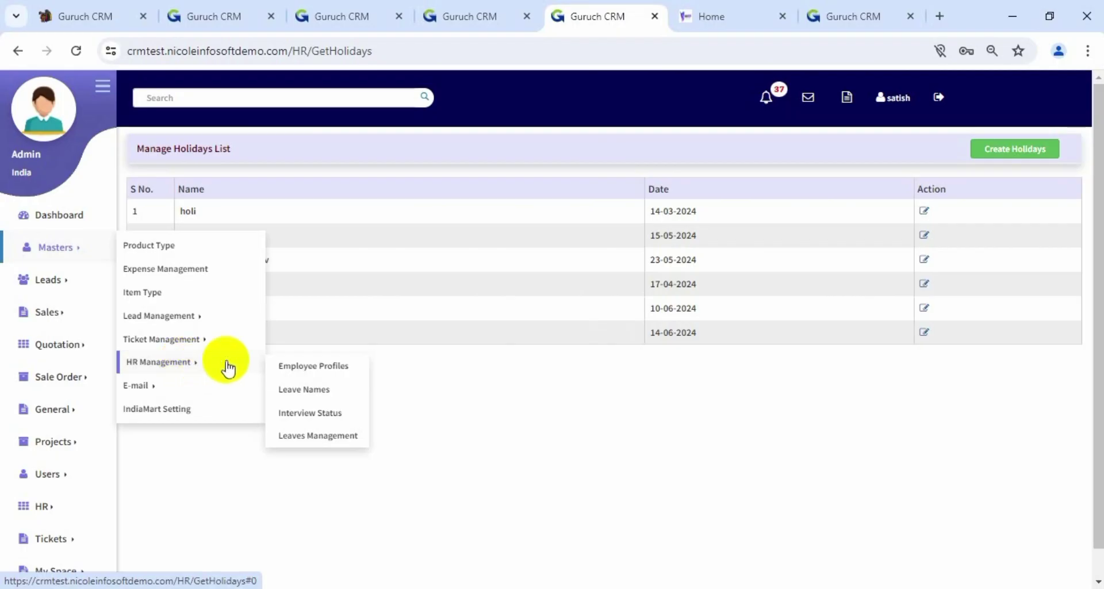
click(332, 440)
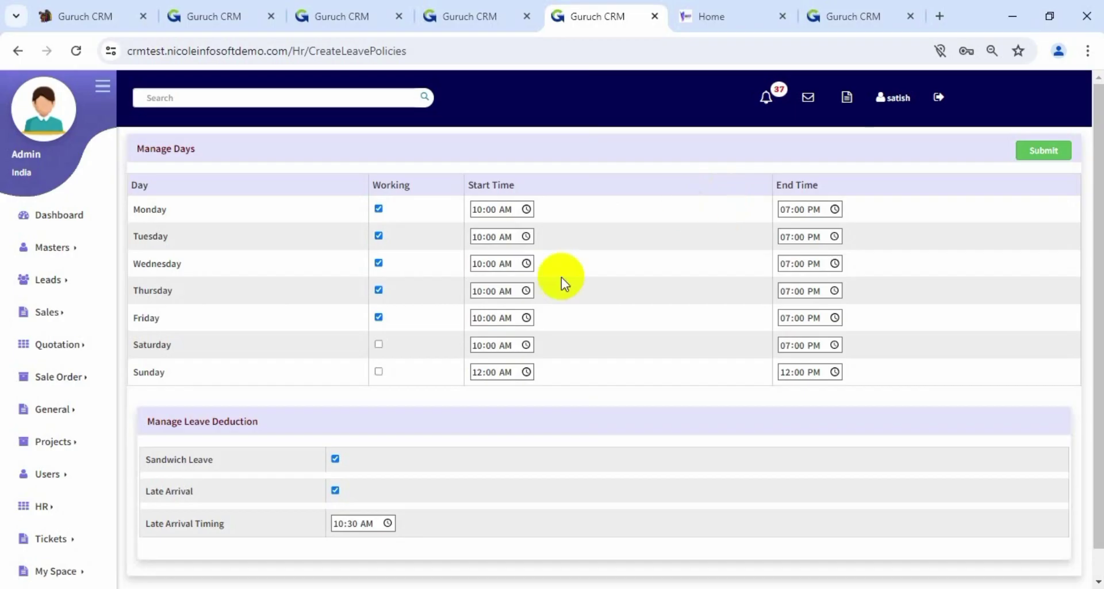
Review Saturday–Sunday non-working days and Sandwich Leave and Late Arrival deductions, then browse the Masters menu
scroll(367, 284, down, 1)
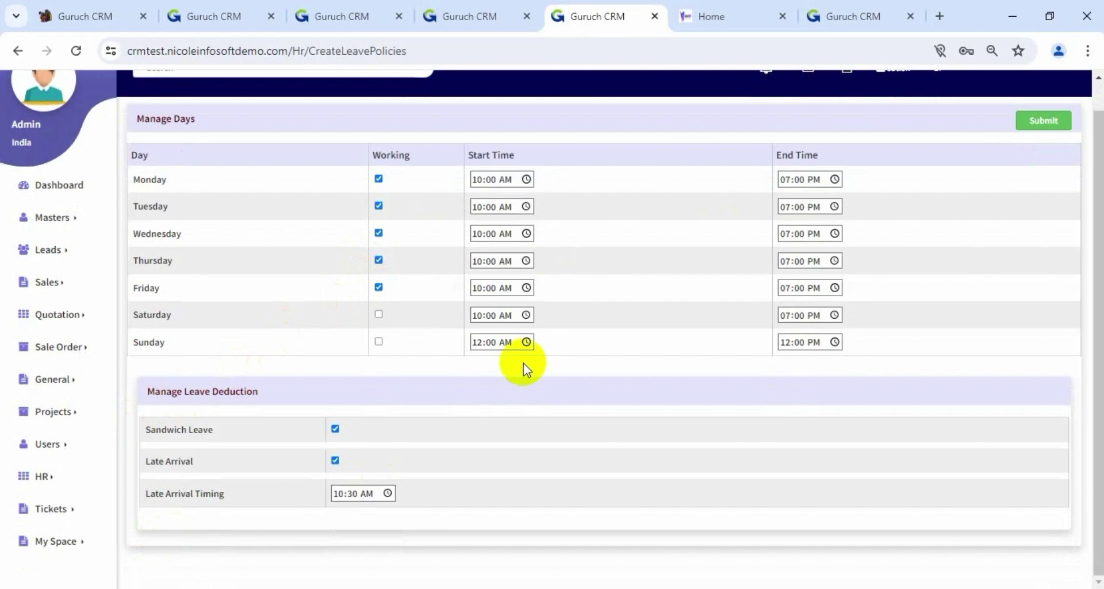
scroll(523, 364, up, 1)
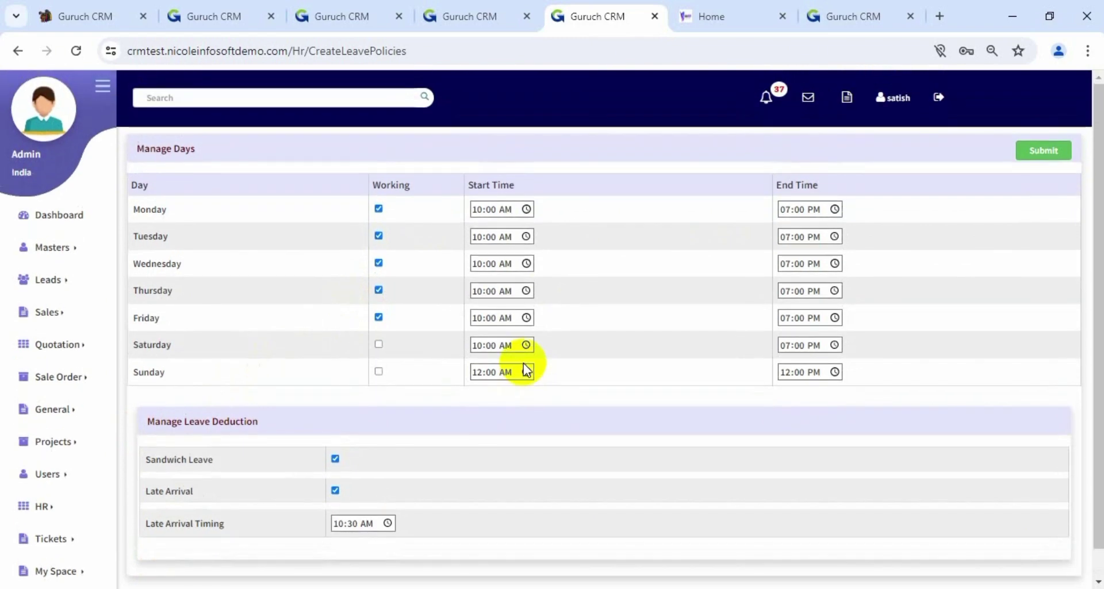
click(23, 246)
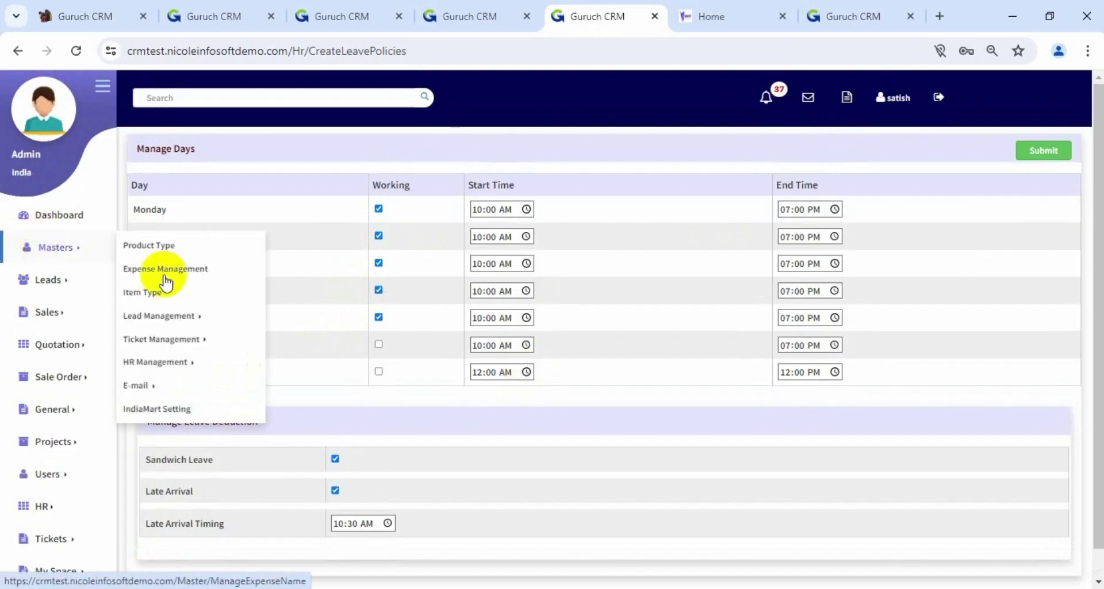
mouse_move(192, 342)
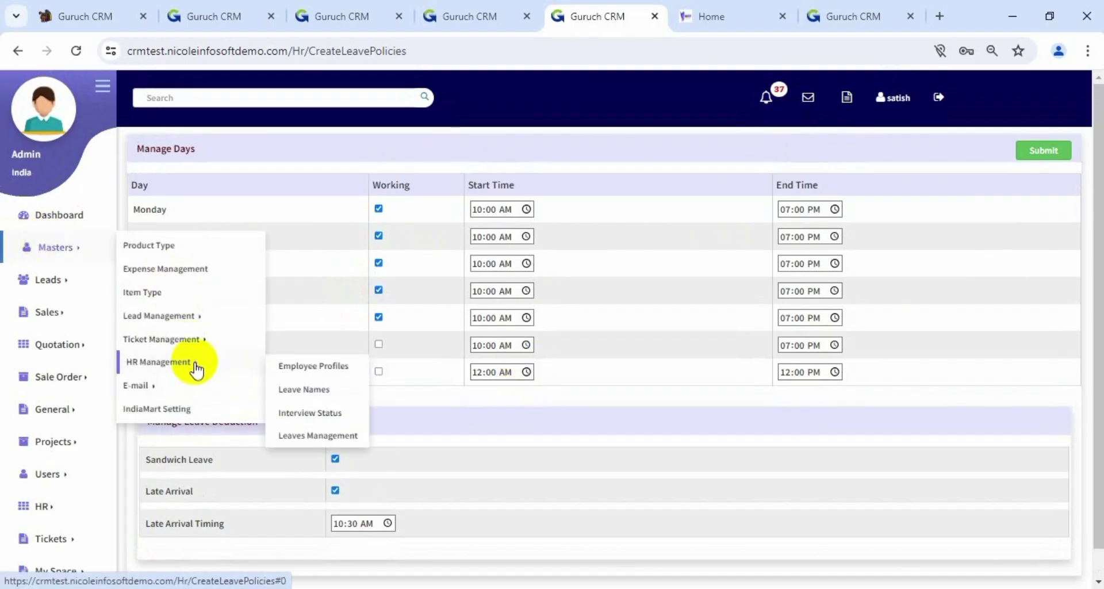
mouse_move(138, 385)
mouse_move(226, 360)
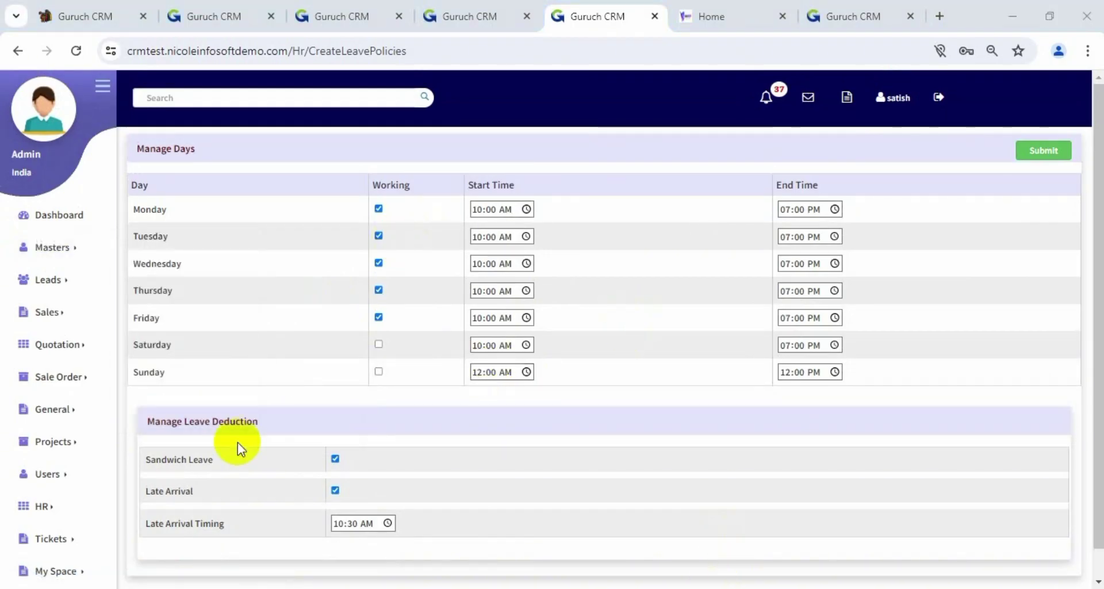
mouse_move(48, 442)
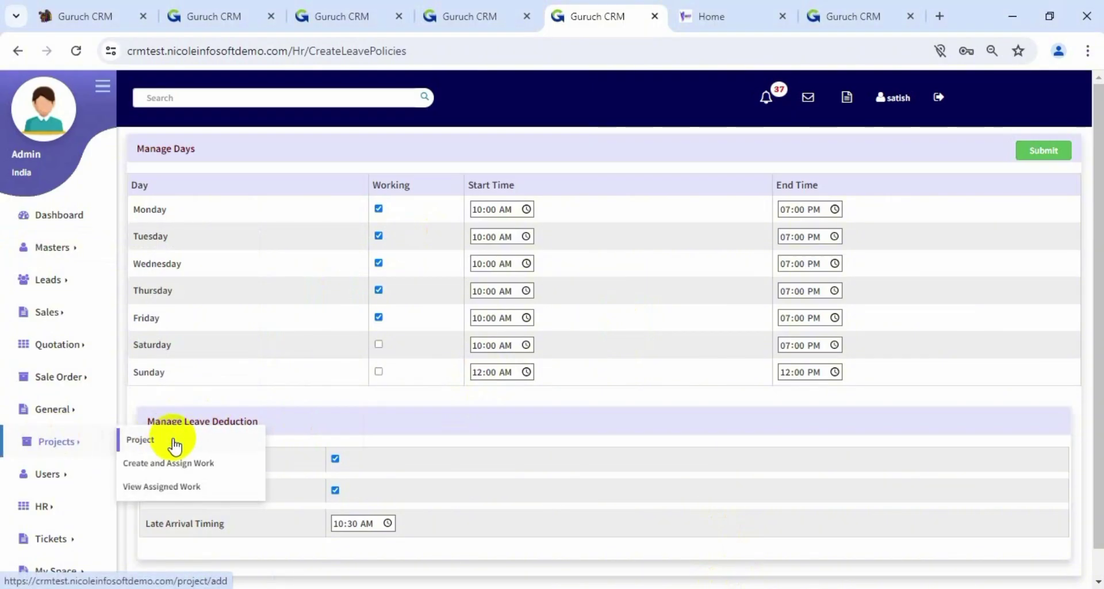
Assign the CRM Lead work item to the employee in Create and Assign Work
click(141, 442)
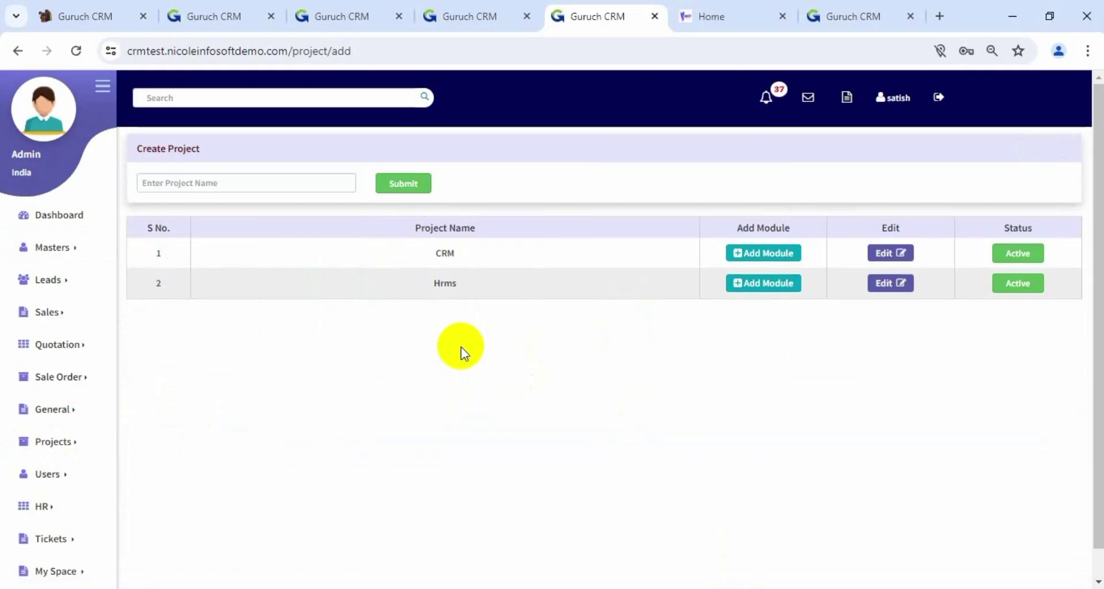
scroll(299, 410, down, 1)
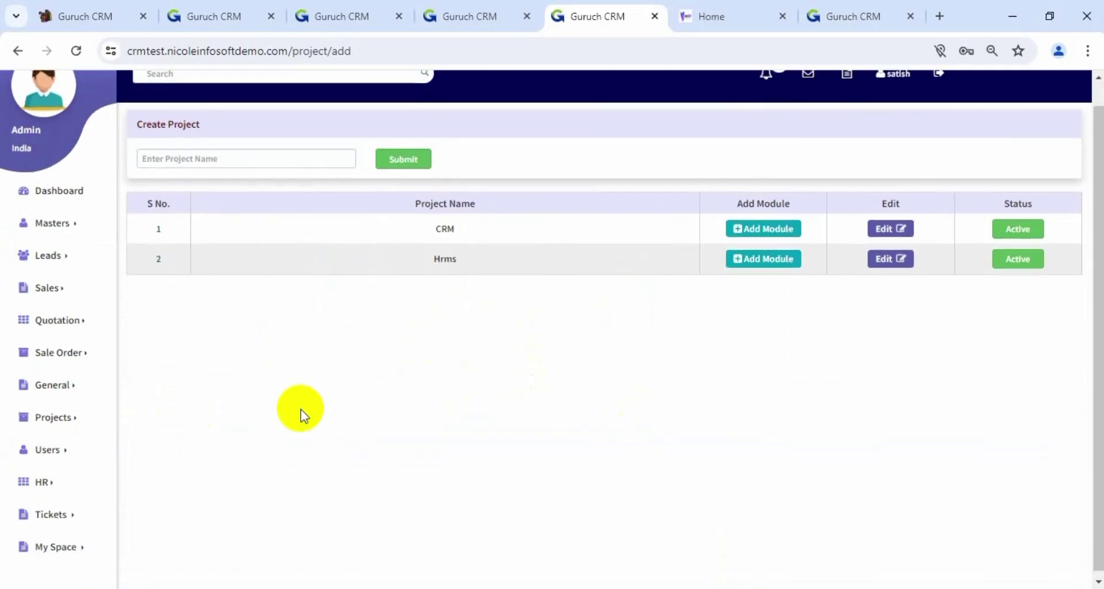
click(59, 424)
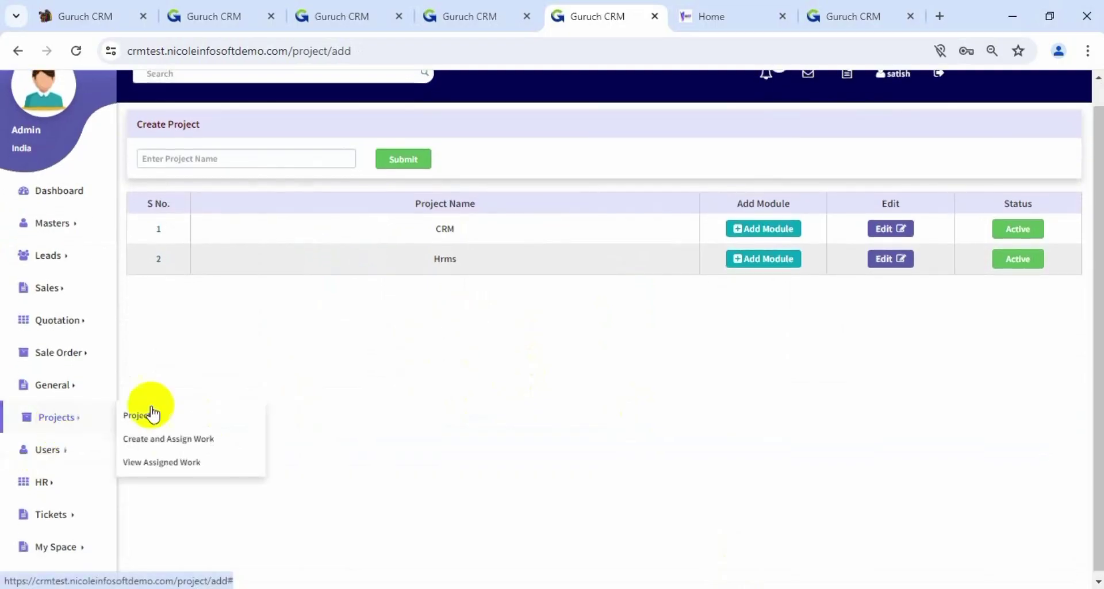
click(190, 442)
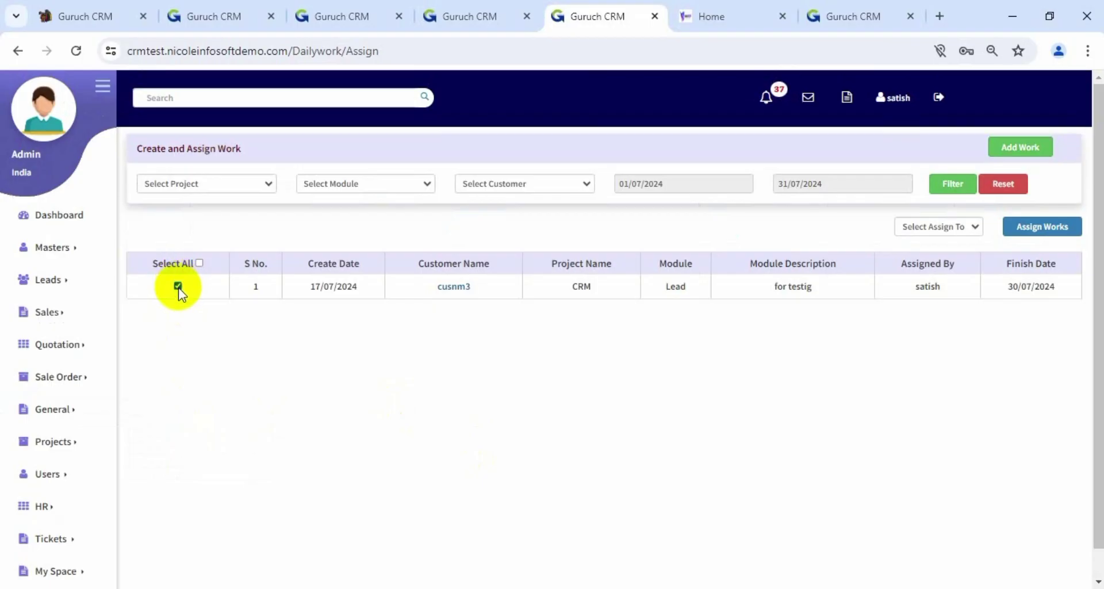
click(936, 225)
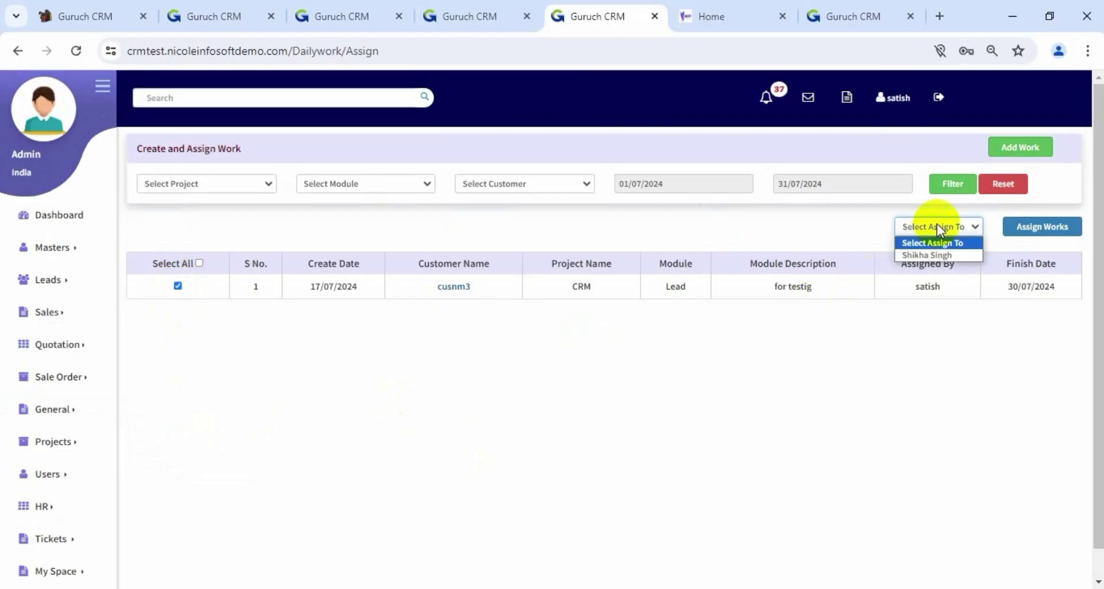
click(934, 254)
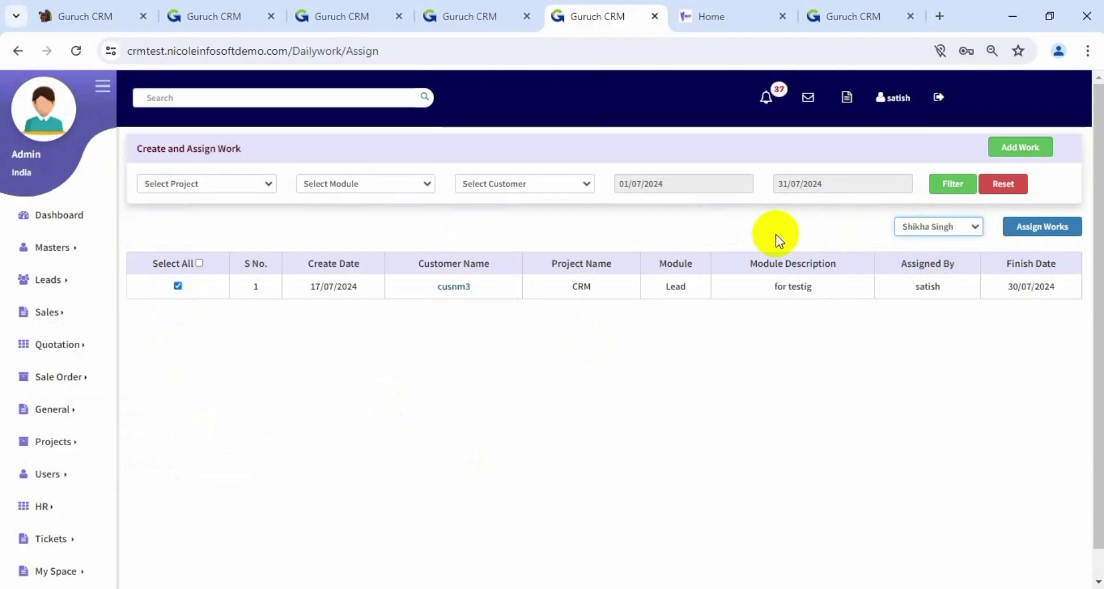
Check the project, module and customer filter options without changing them
click(212, 182)
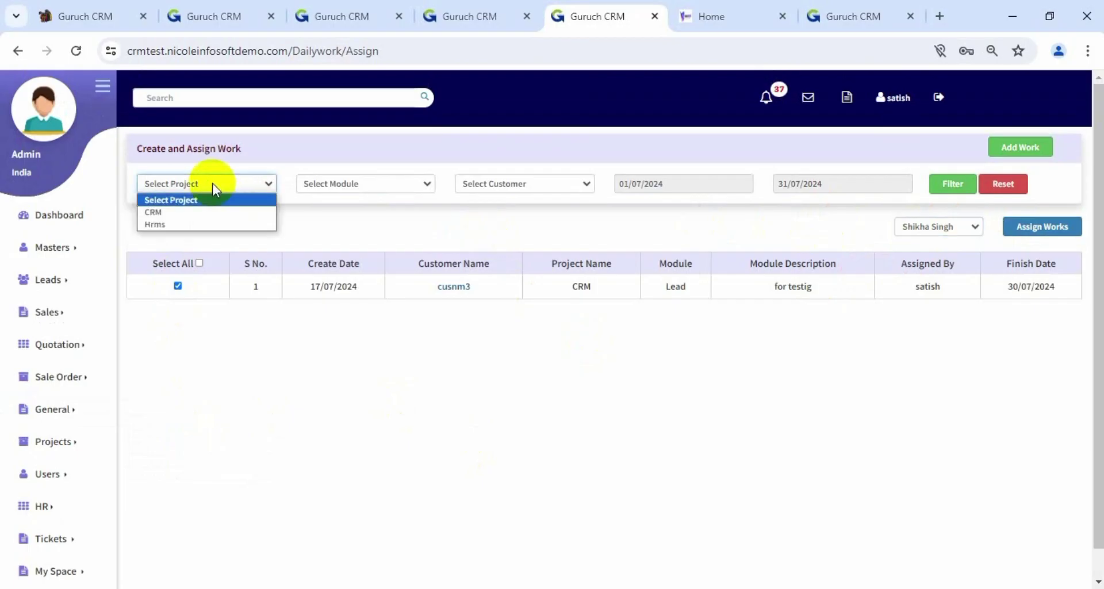
click(212, 205)
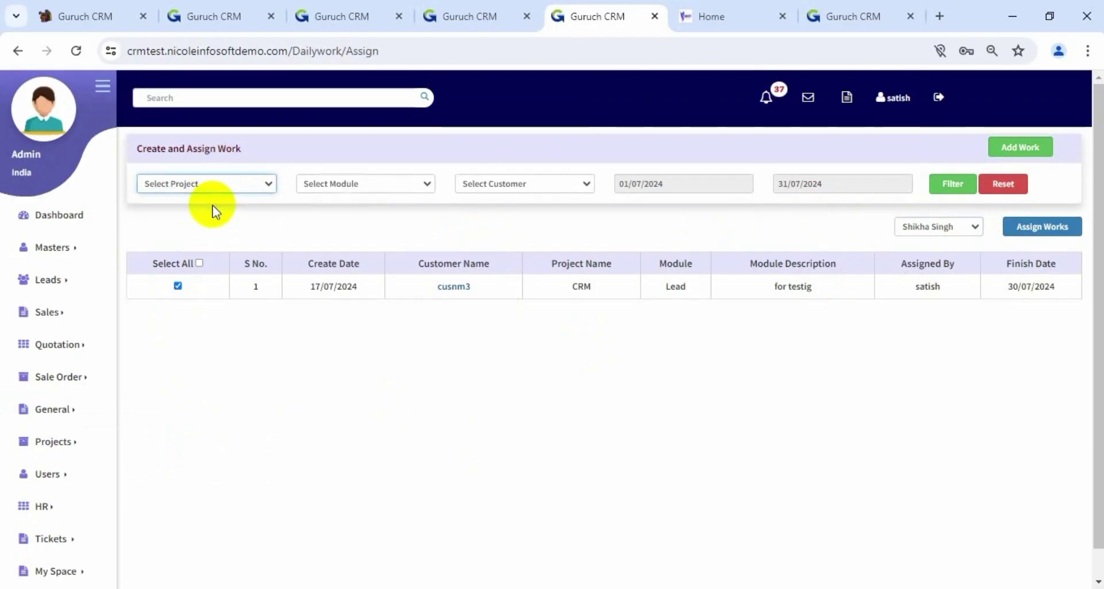
click(364, 184)
click(579, 185)
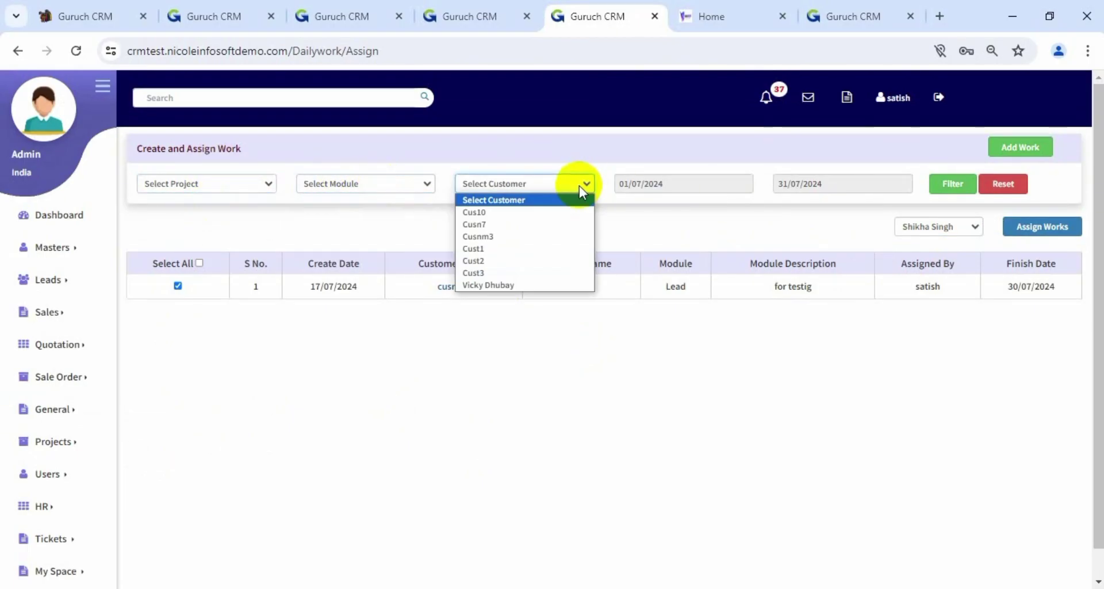
click(825, 231)
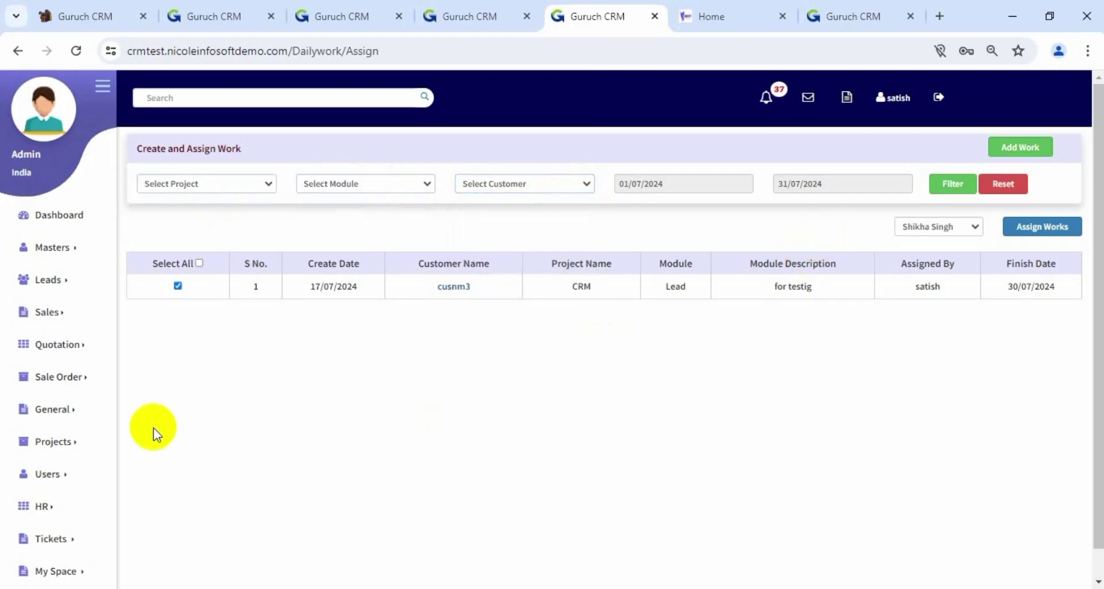
Open Projects > View Assigned Work to see the CRM Lead task In Progress, due 30/07/2024
click(65, 441)
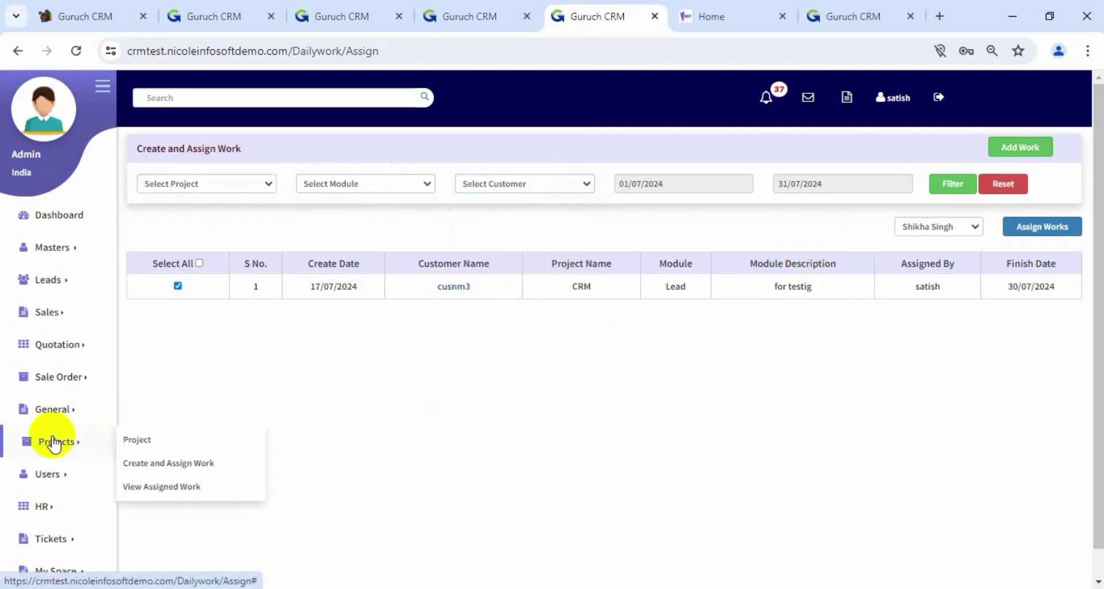
click(151, 485)
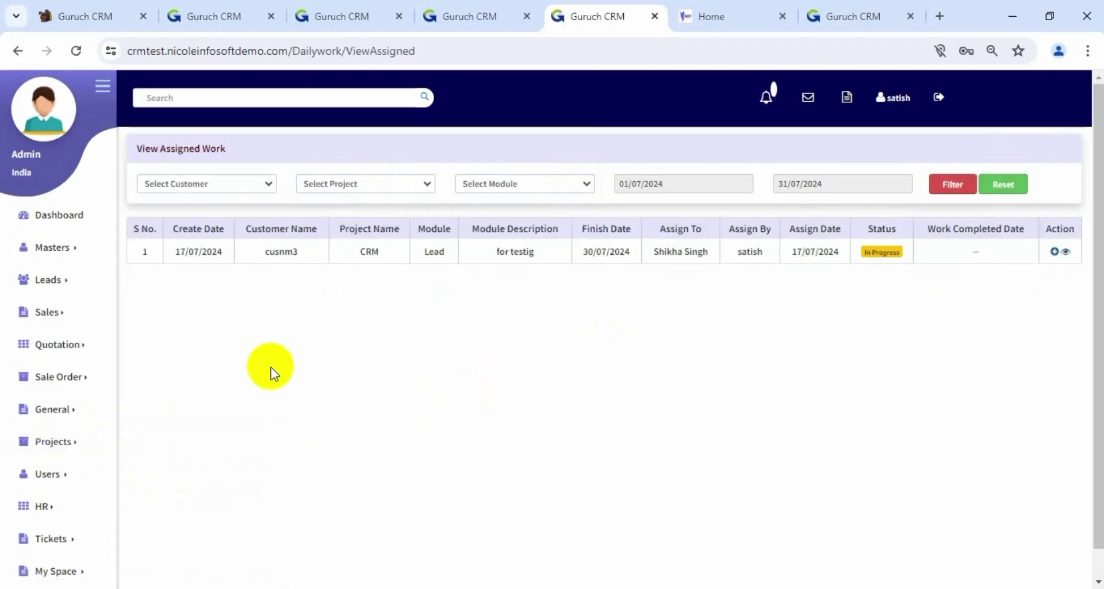
scroll(271, 367, down, 1)
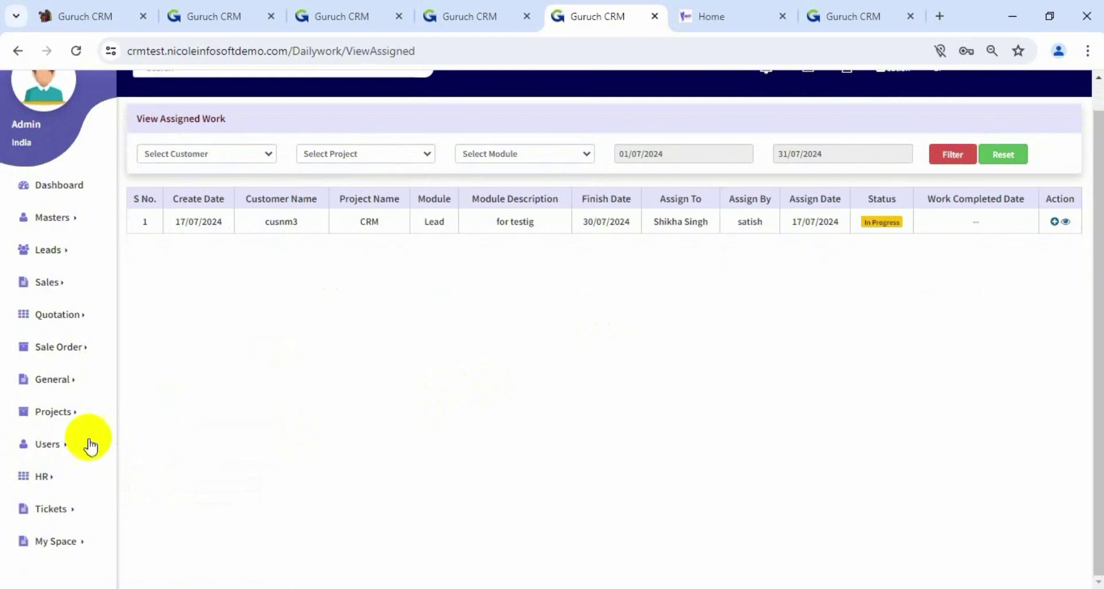
click(65, 388)
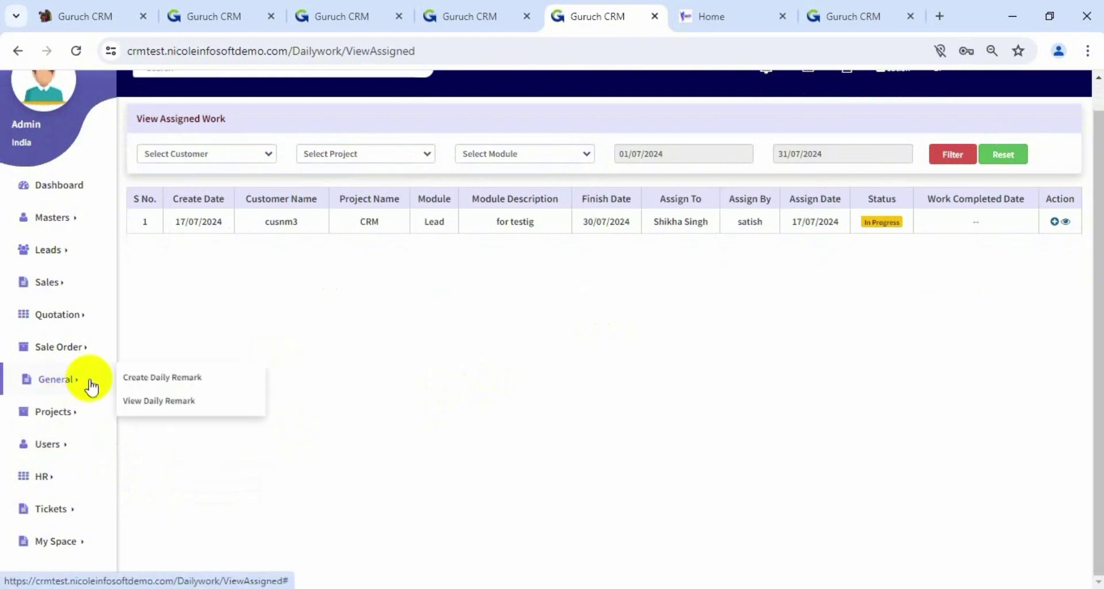
Save a daily remark reading '1) Manage lead reporting' and '2) Follow up with clients'
click(157, 379)
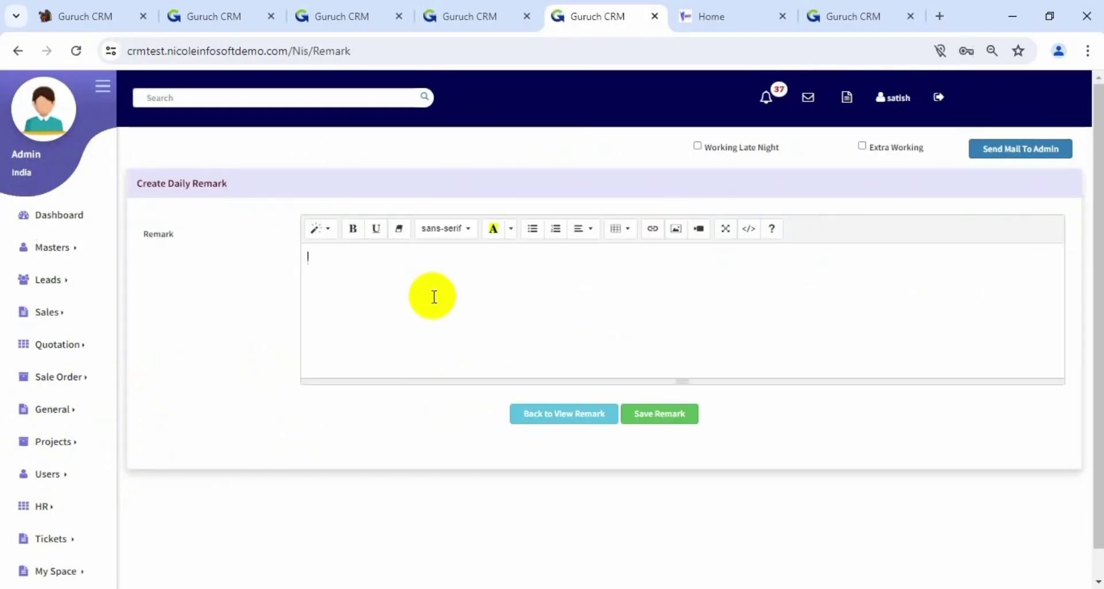
text(1)
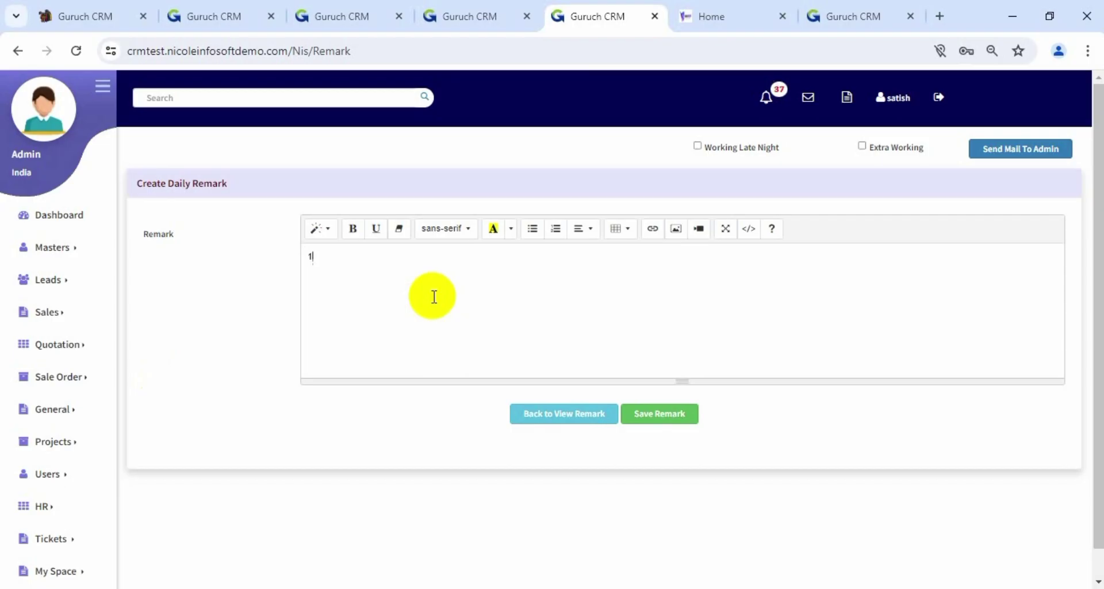
text() mNAGA)
key(BackSpace)
key(BackSpace)
key(BackSpace)
key(BackSpace)
key(BackSpace)
text(m)
key(BackSpace)
text(m)
key(BackSpace)
text(Mana)
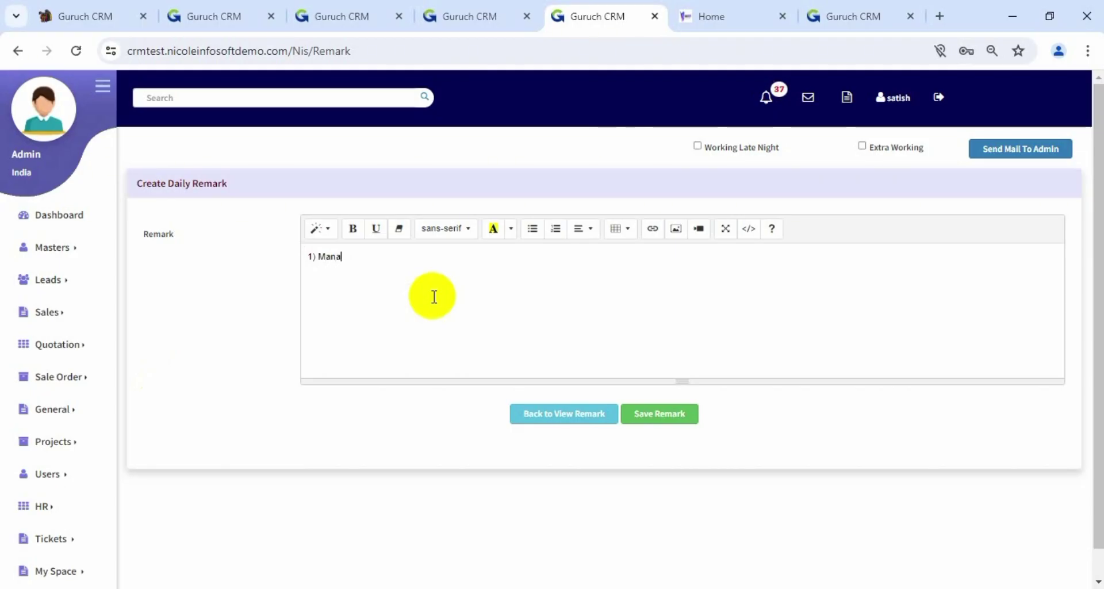
text(ge lead)
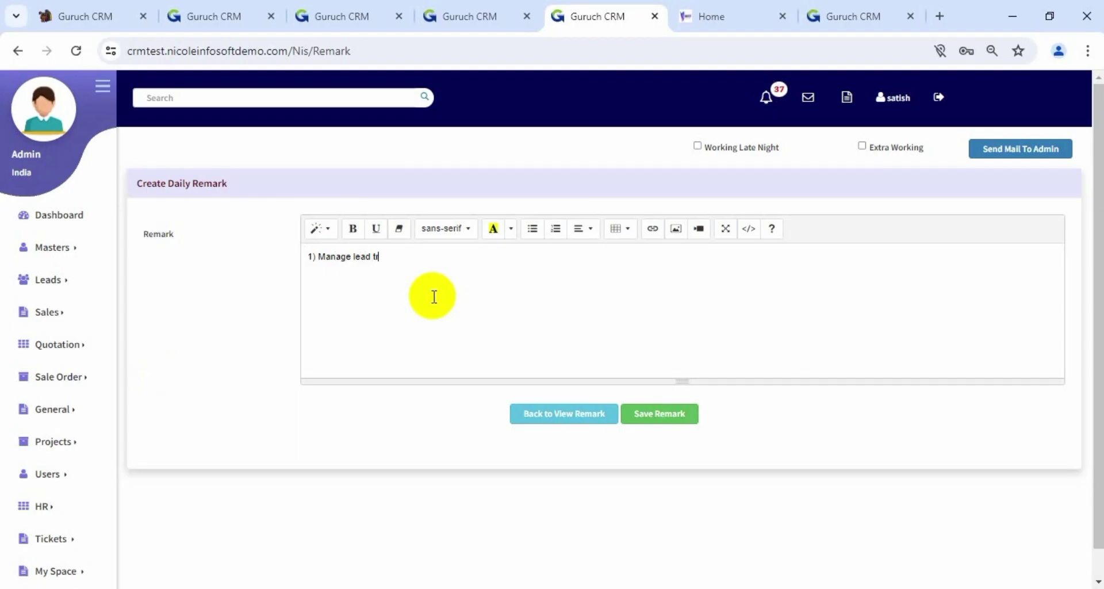
text(reporting)
key(Return)
text(2) Follow up with)
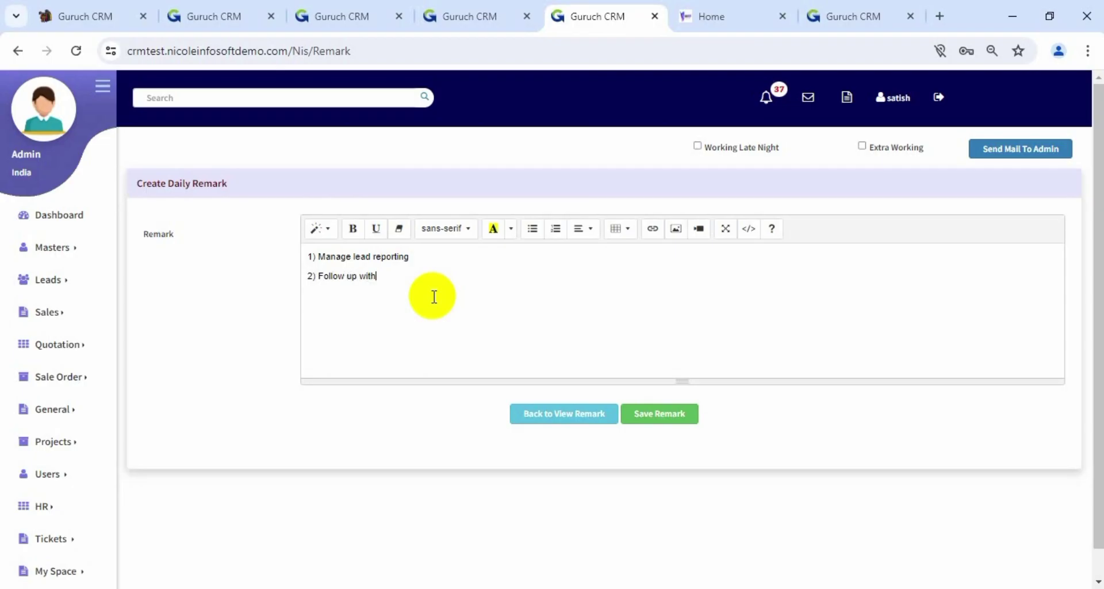
text( clients)
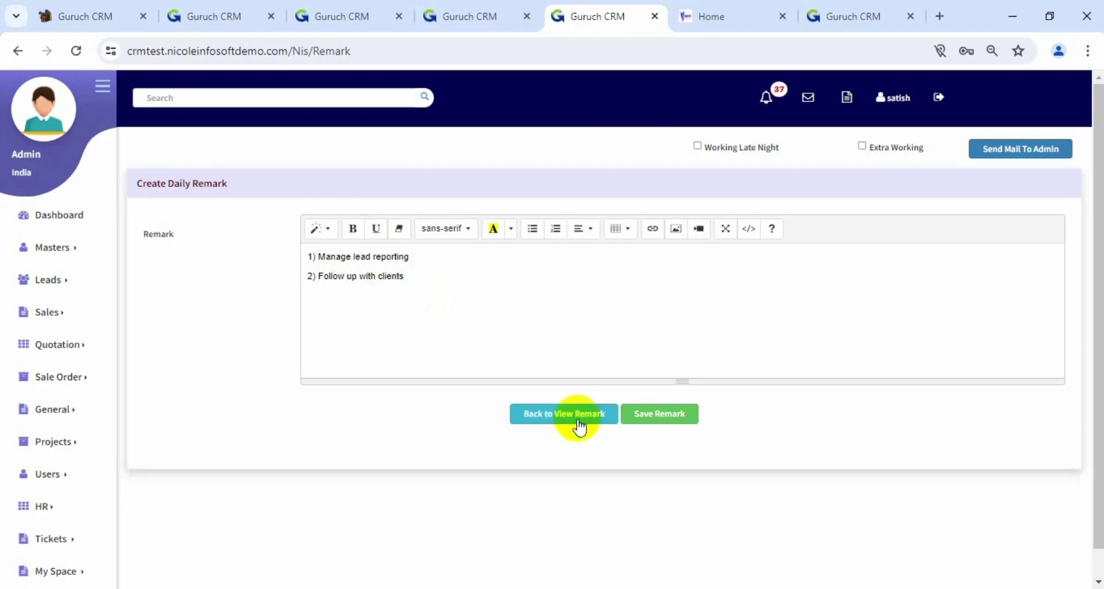
click(653, 414)
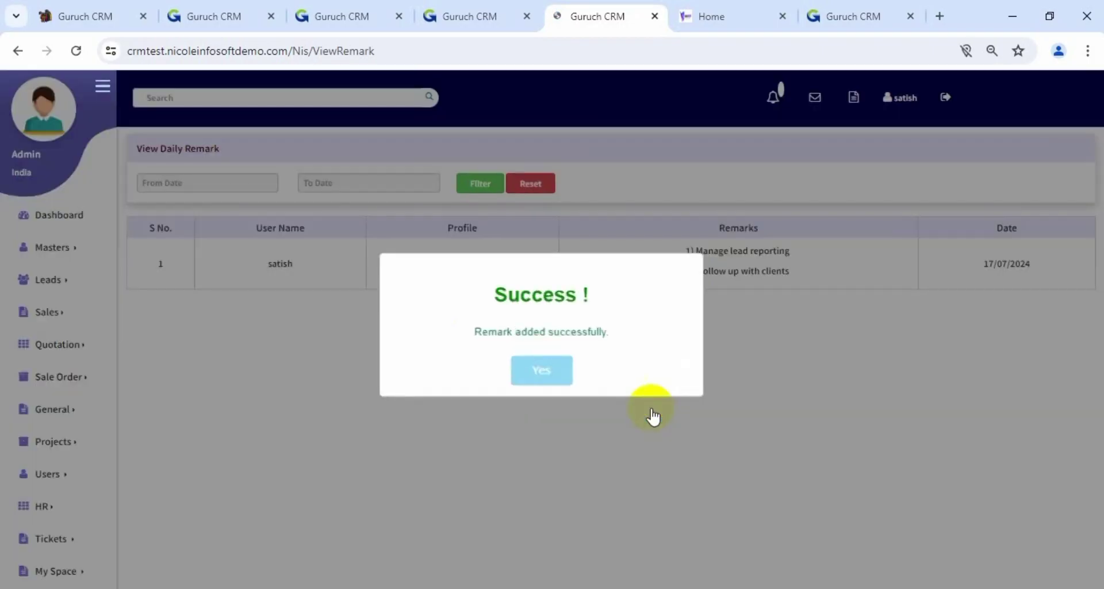
Dismiss the success message and check the SuperAdmin remark dated 17/07/2024 in the daily remark list
click(556, 368)
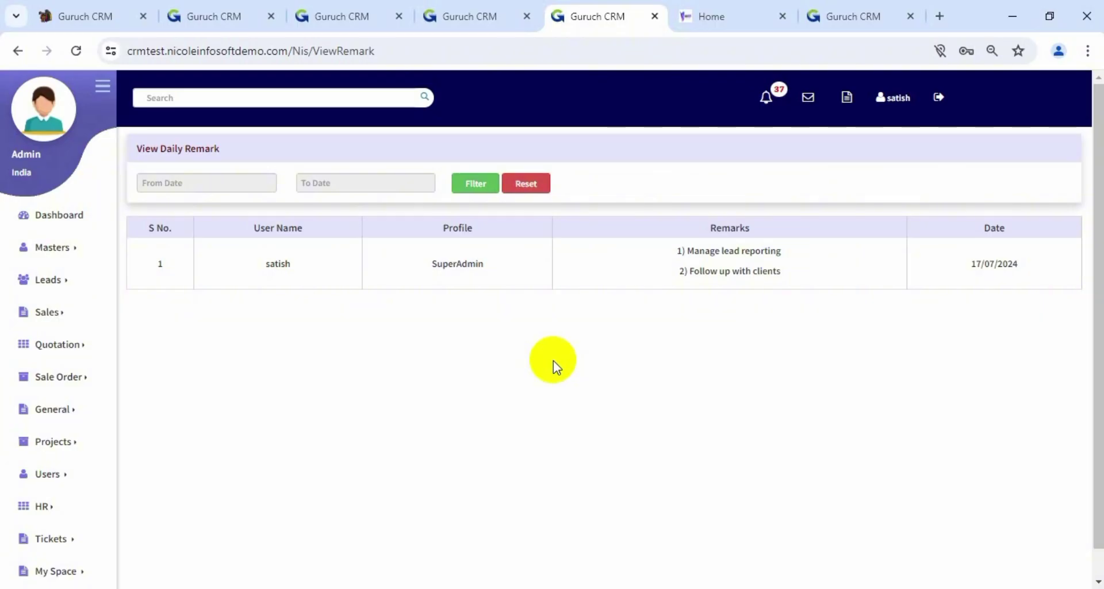
scroll(284, 332, down, 1)
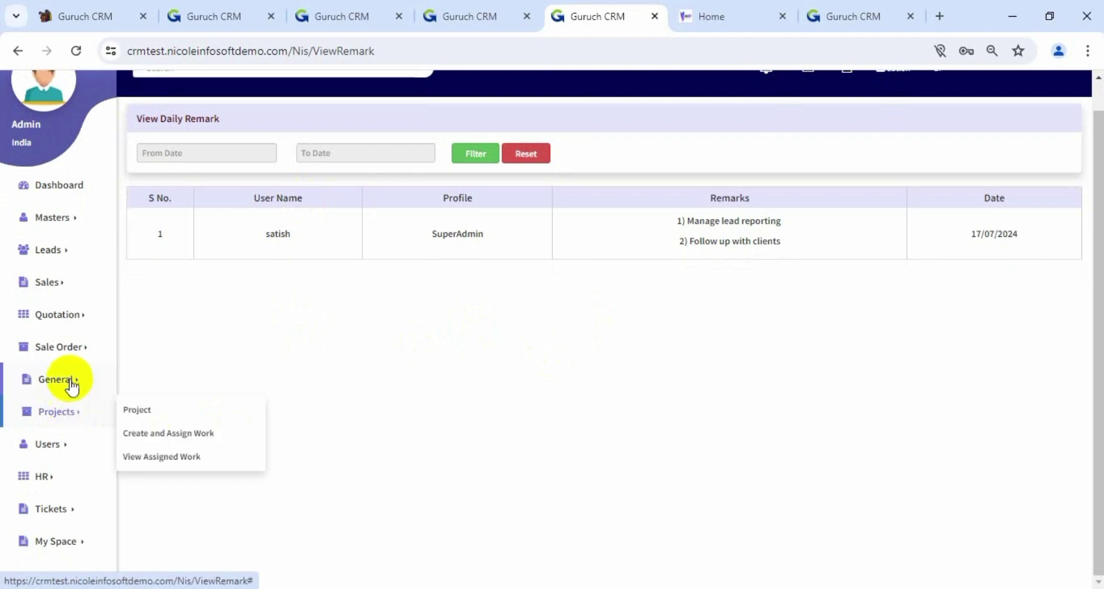
mouse_move(70, 384)
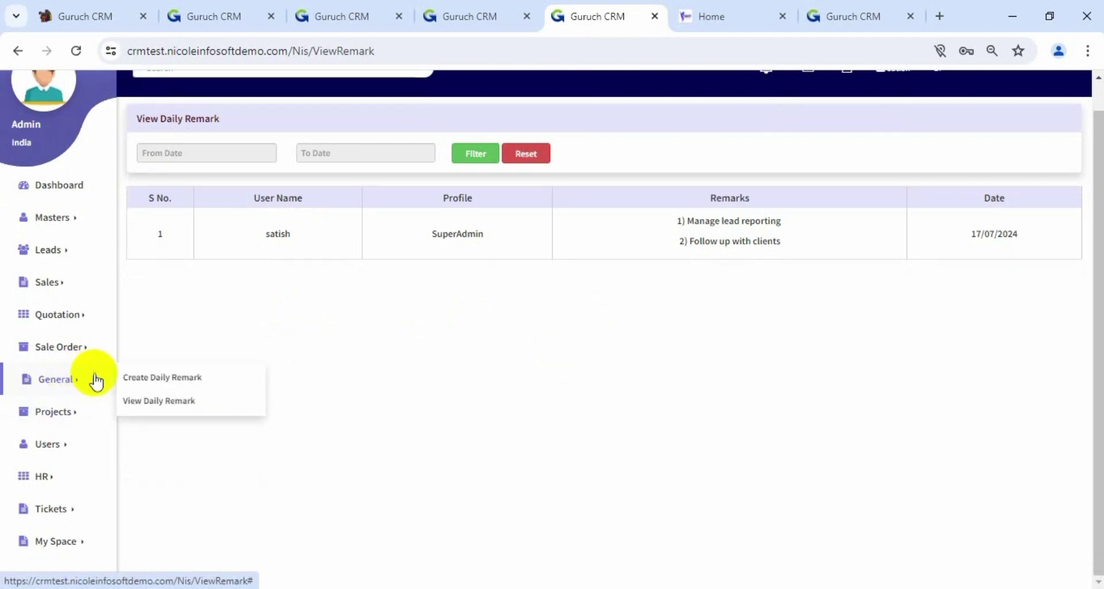
mouse_move(81, 411)
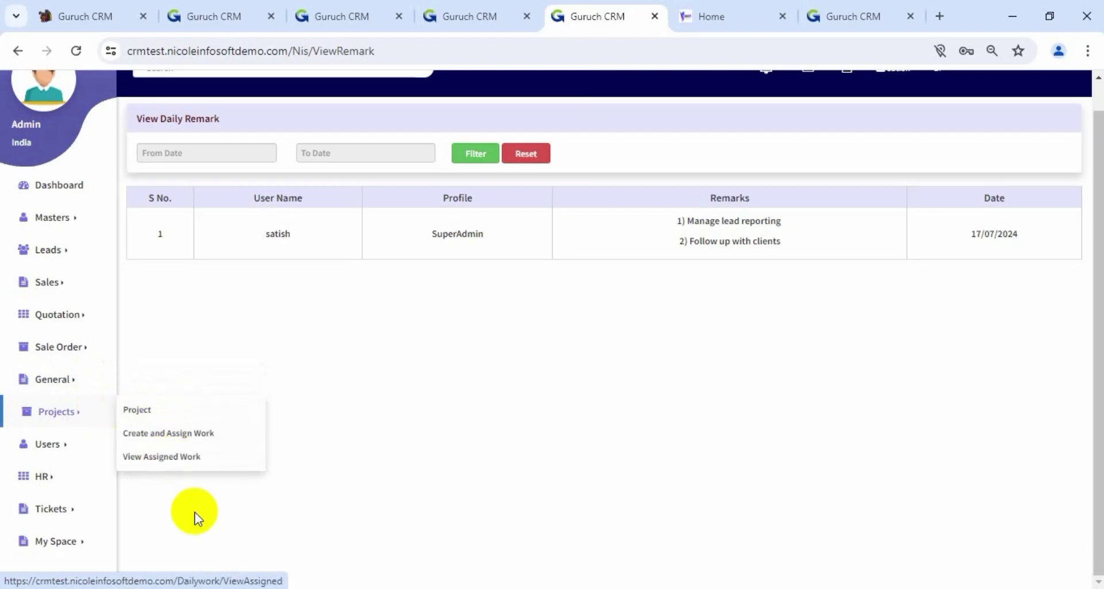
mouse_move(83, 545)
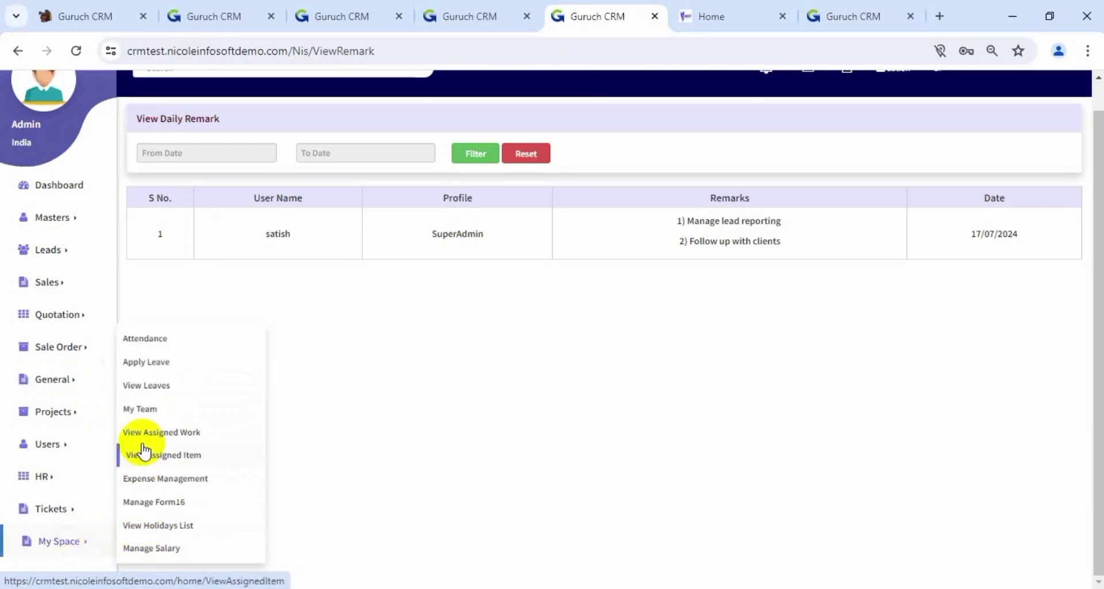
Open the My Space Attendance page listing six employees for 01/07/2024–31/07/2024
click(156, 339)
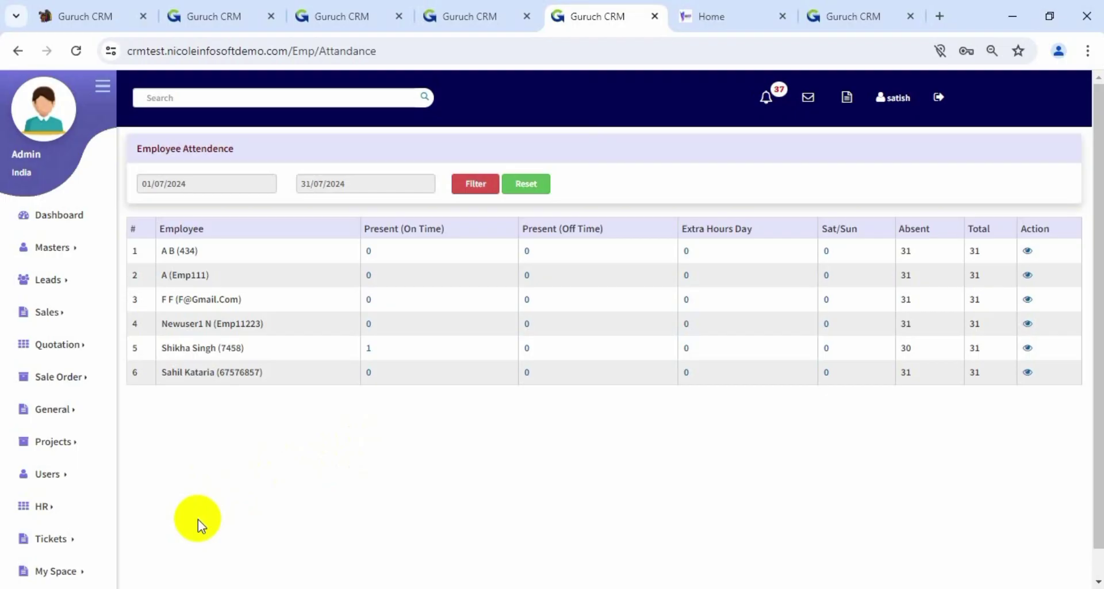
scroll(198, 519, down, 1)
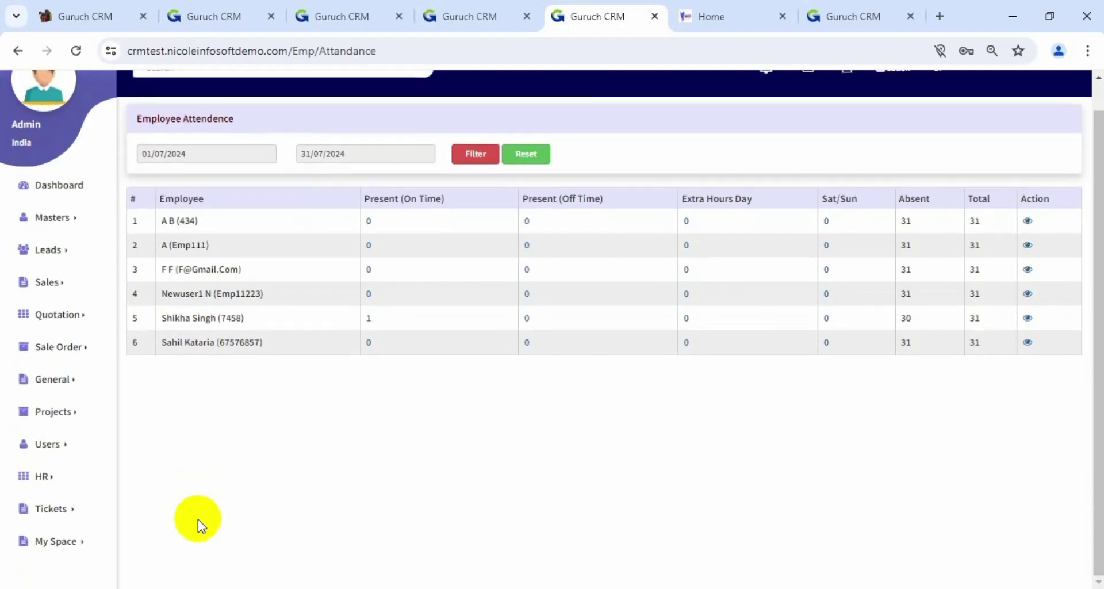
click(73, 546)
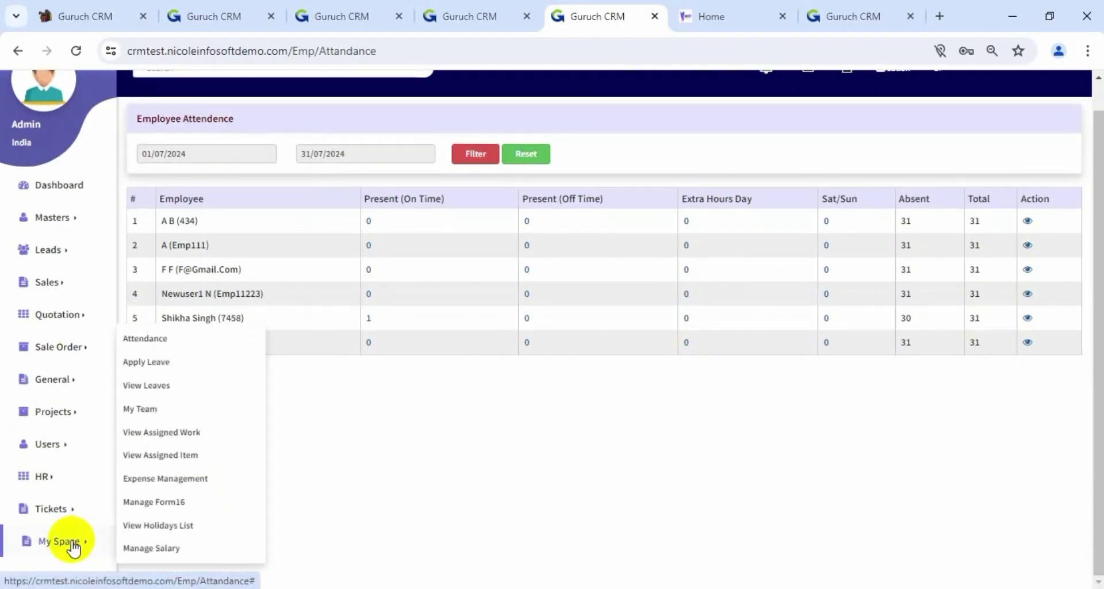